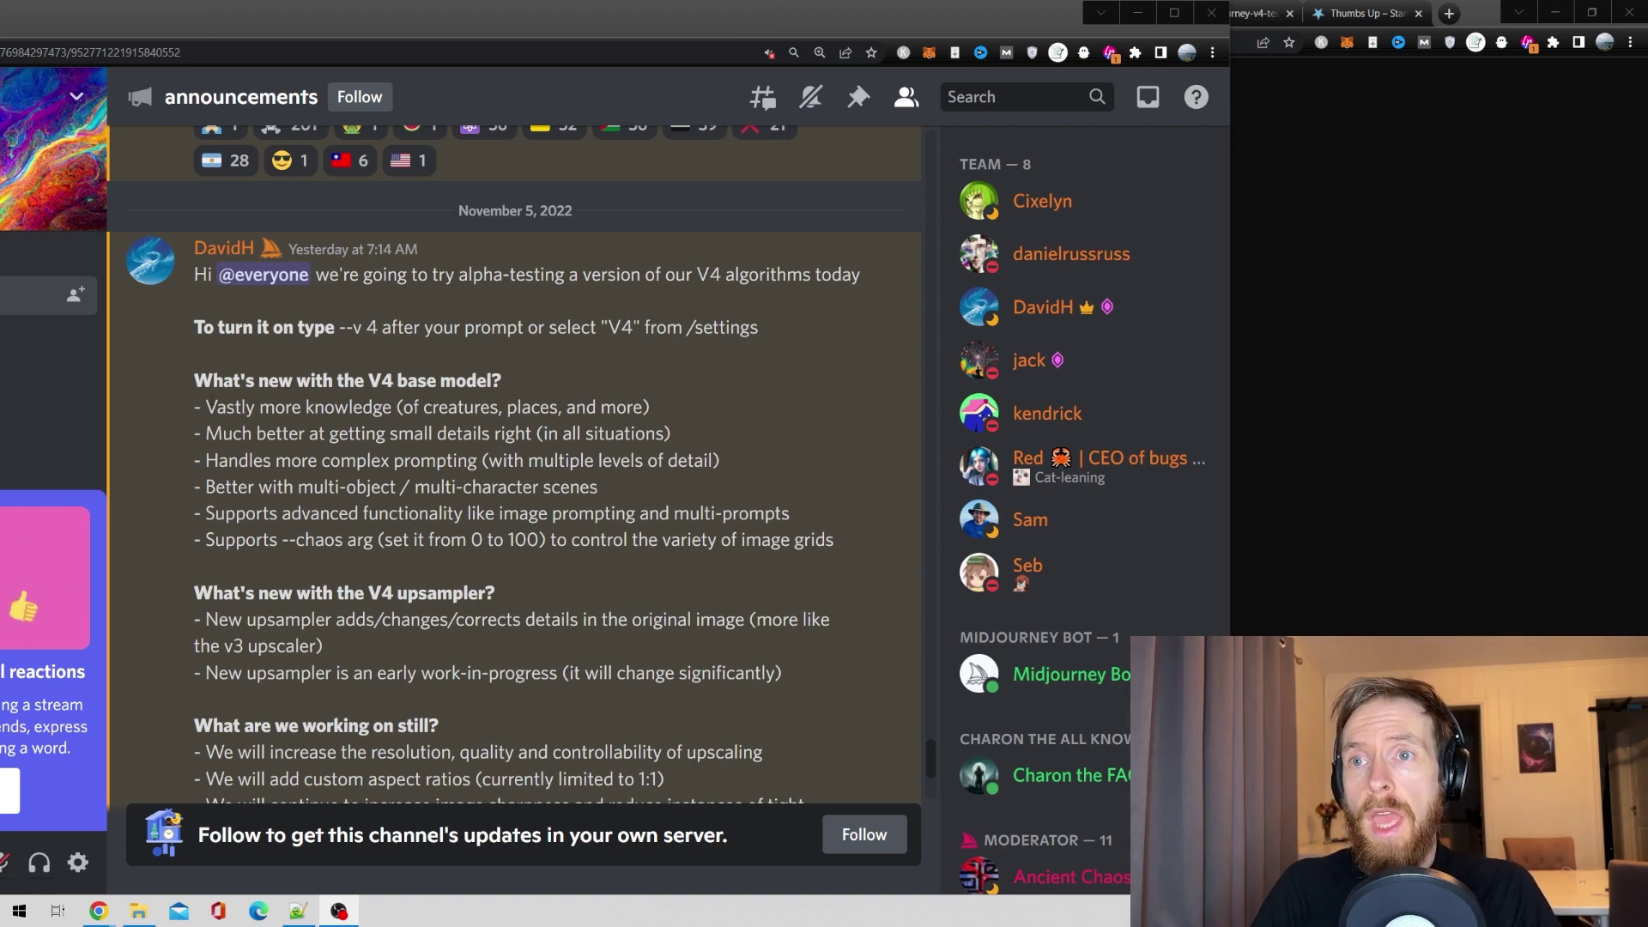
Highlight the V4 base model feature bullets, from vastly more knowledge to the --chaos arg.
{"action": "left_click_drag", "start_coordinate": [205, 408], "coordinate": [843, 375]}
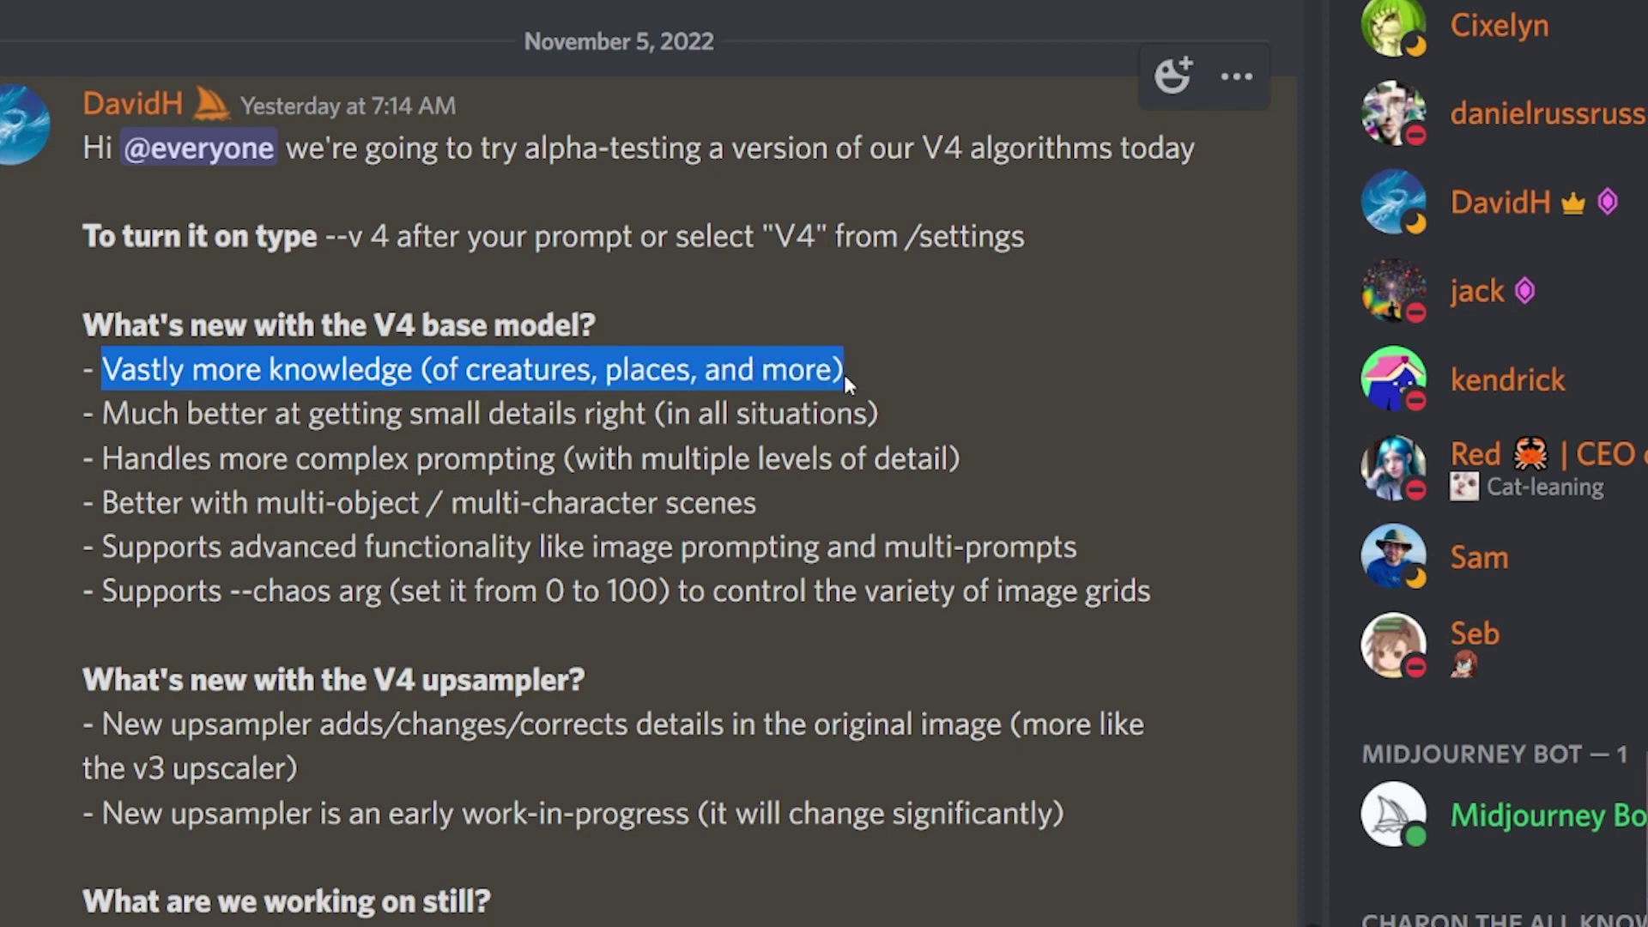
{"action": "left_click", "coordinate": [921, 405]}
{"action": "left_click_drag", "start_coordinate": [102, 414], "coordinate": [925, 406]}
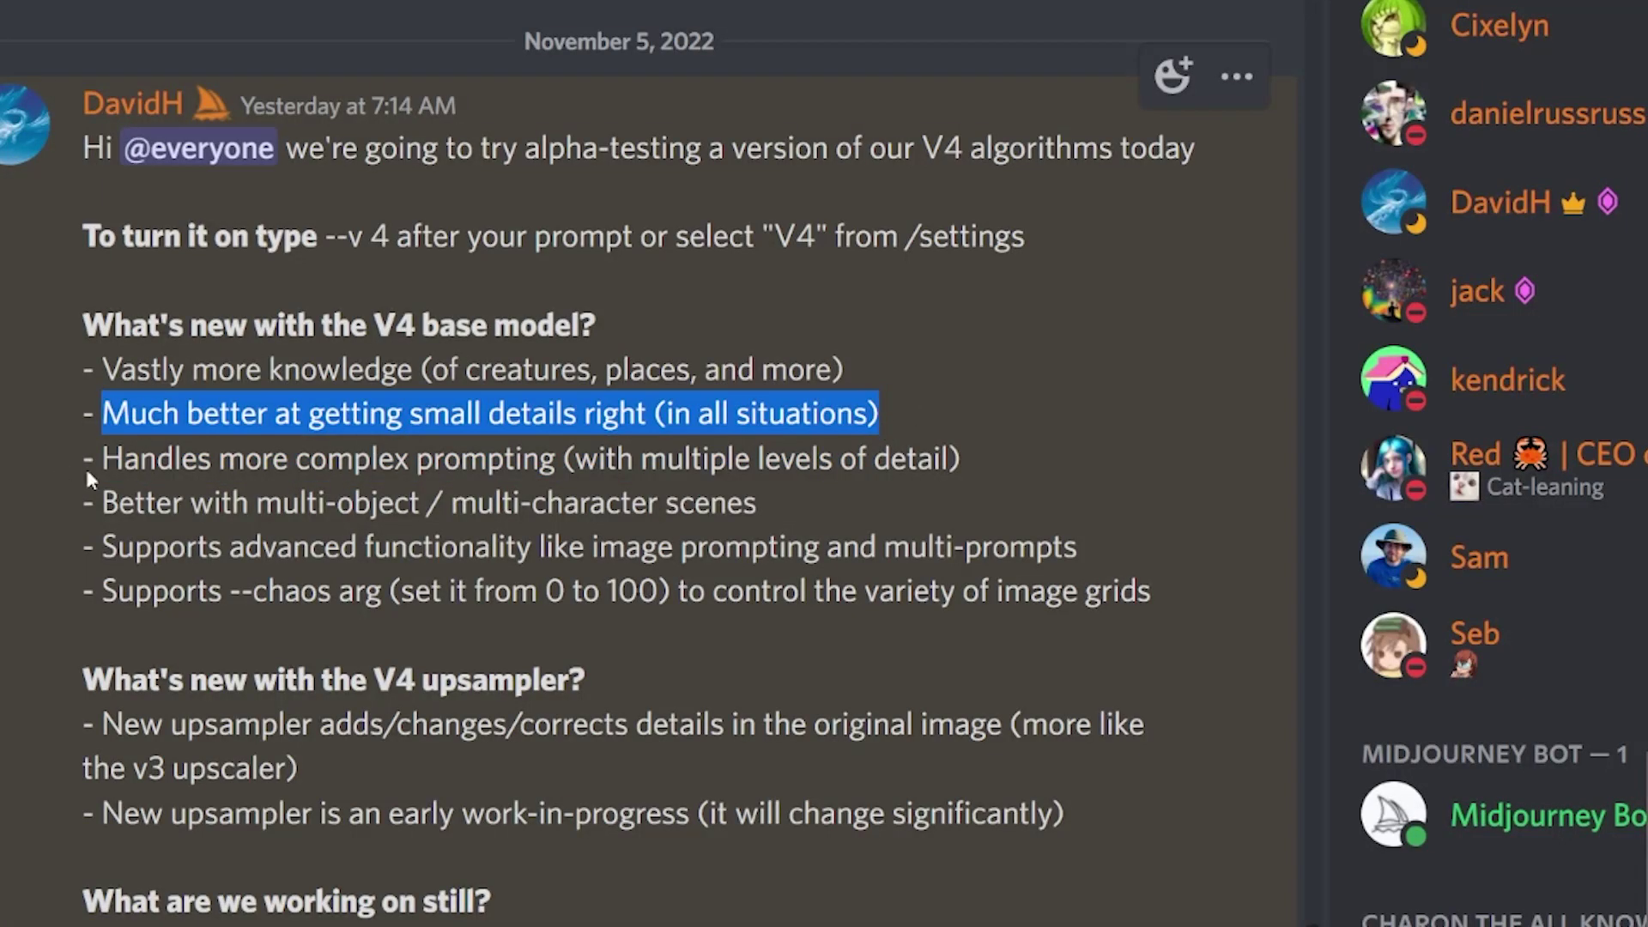
{"action": "left_click_drag", "start_coordinate": [102, 458], "coordinate": [557, 458]}
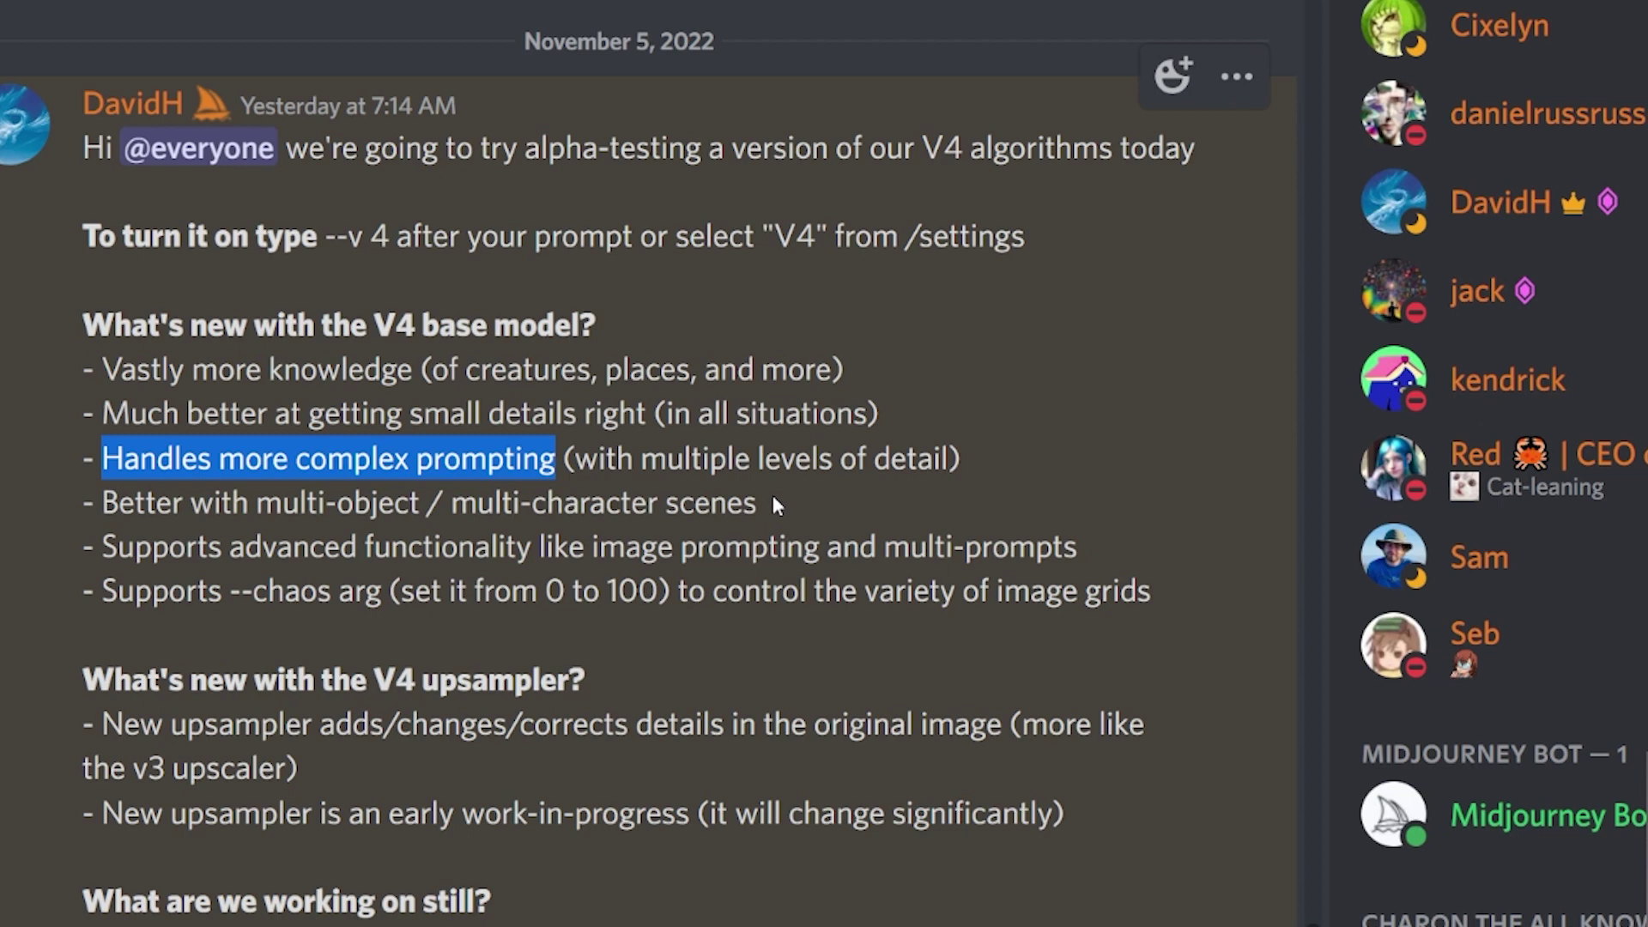
{"action": "left_click_drag", "start_coordinate": [766, 504], "coordinate": [94, 503]}
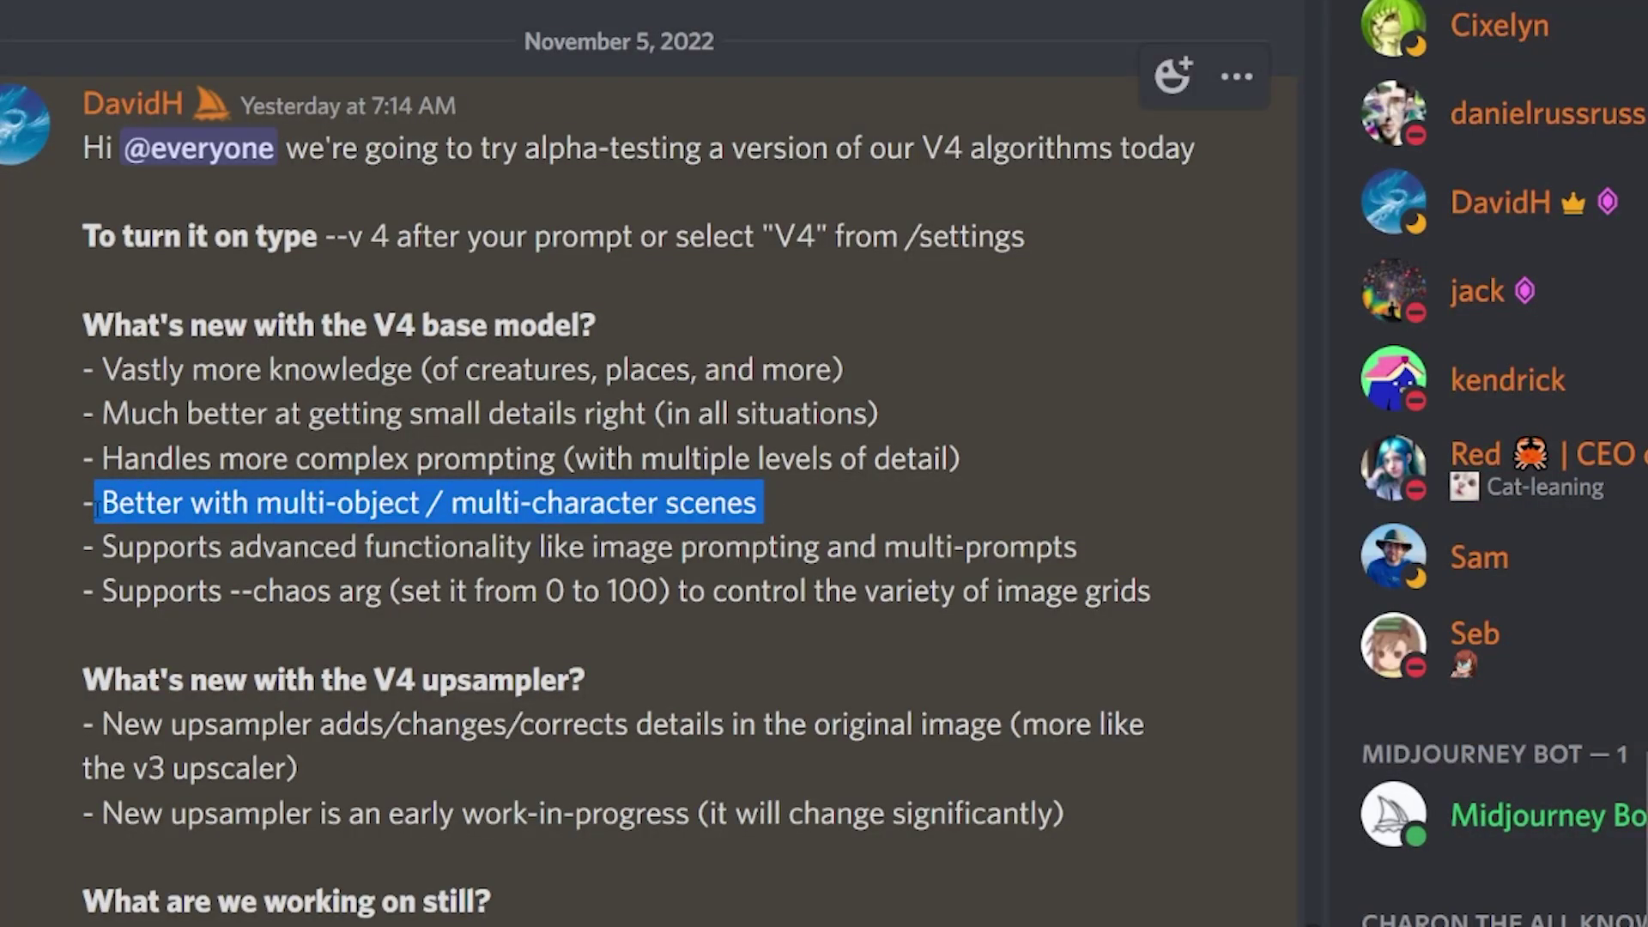
{"action": "left_click_drag", "start_coordinate": [100, 546], "coordinate": [1105, 549]}
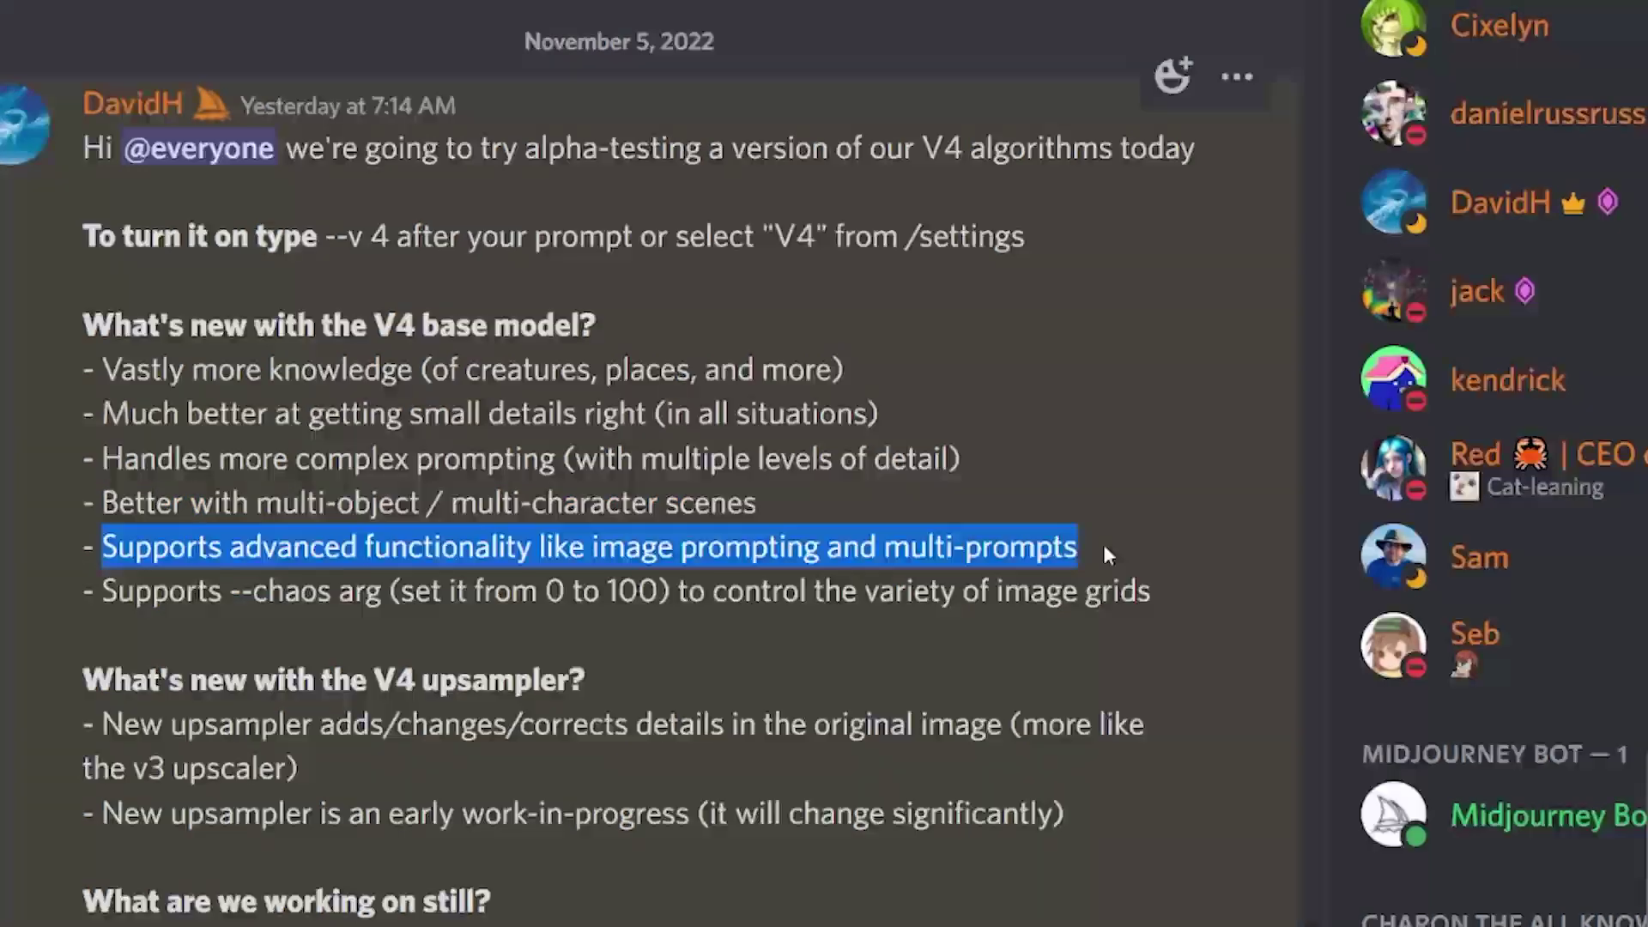
{"action": "left_click_drag", "start_coordinate": [100, 590], "coordinate": [311, 628]}
{"action": "left_click", "coordinate": [308, 615]}
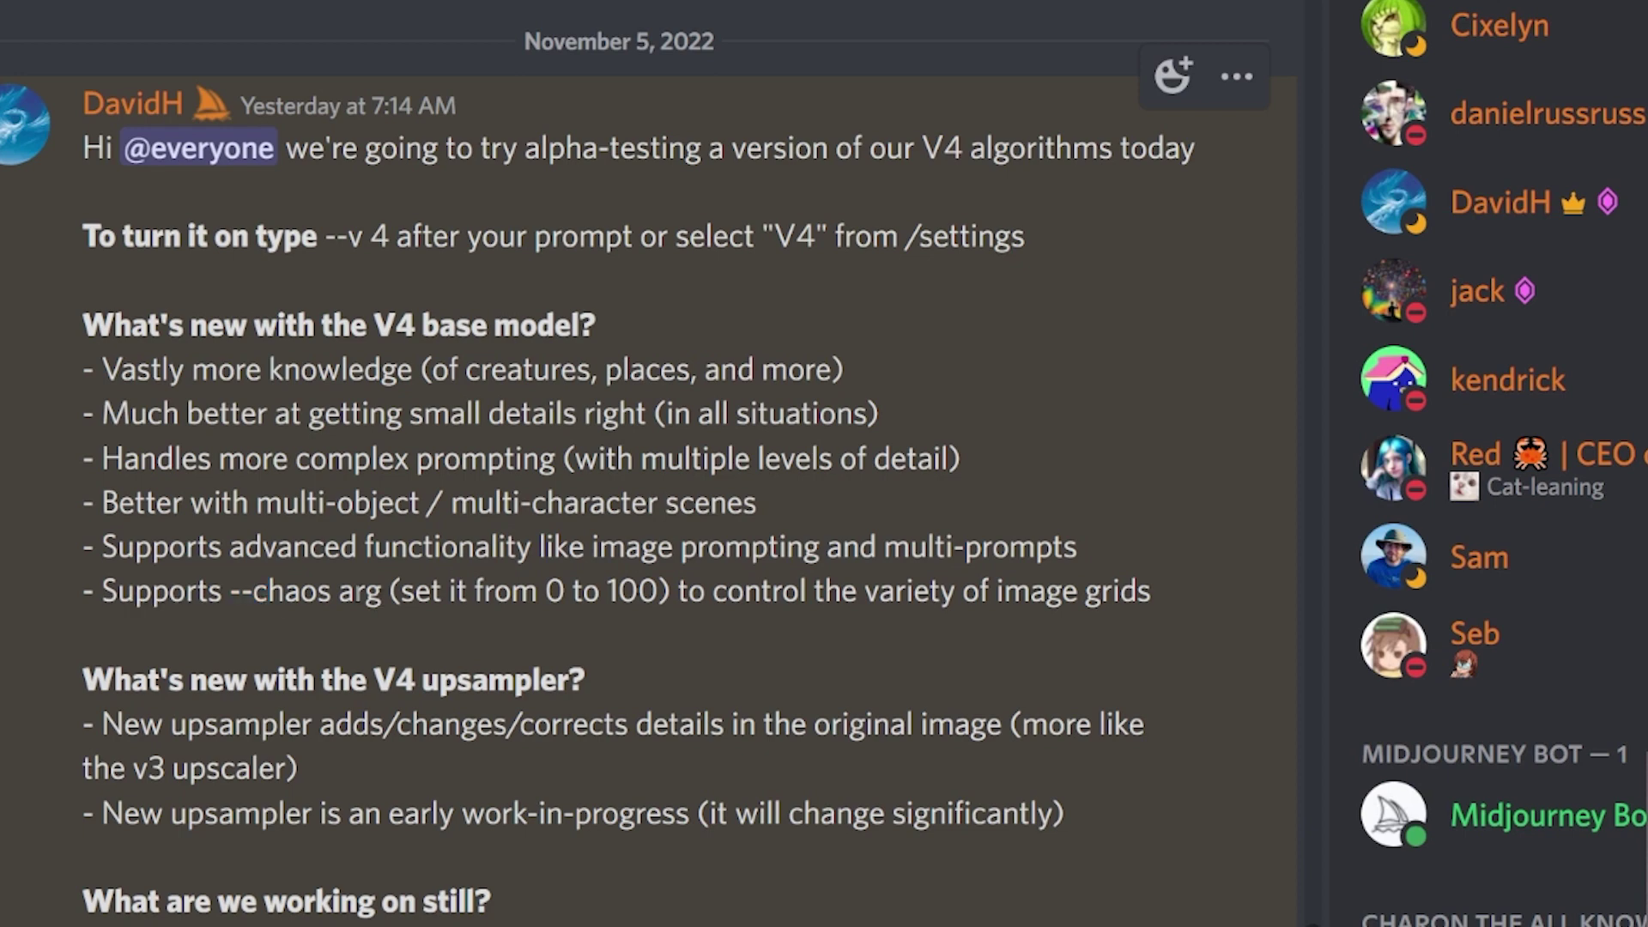
{"action": "double_click", "coordinate": [356, 592]}
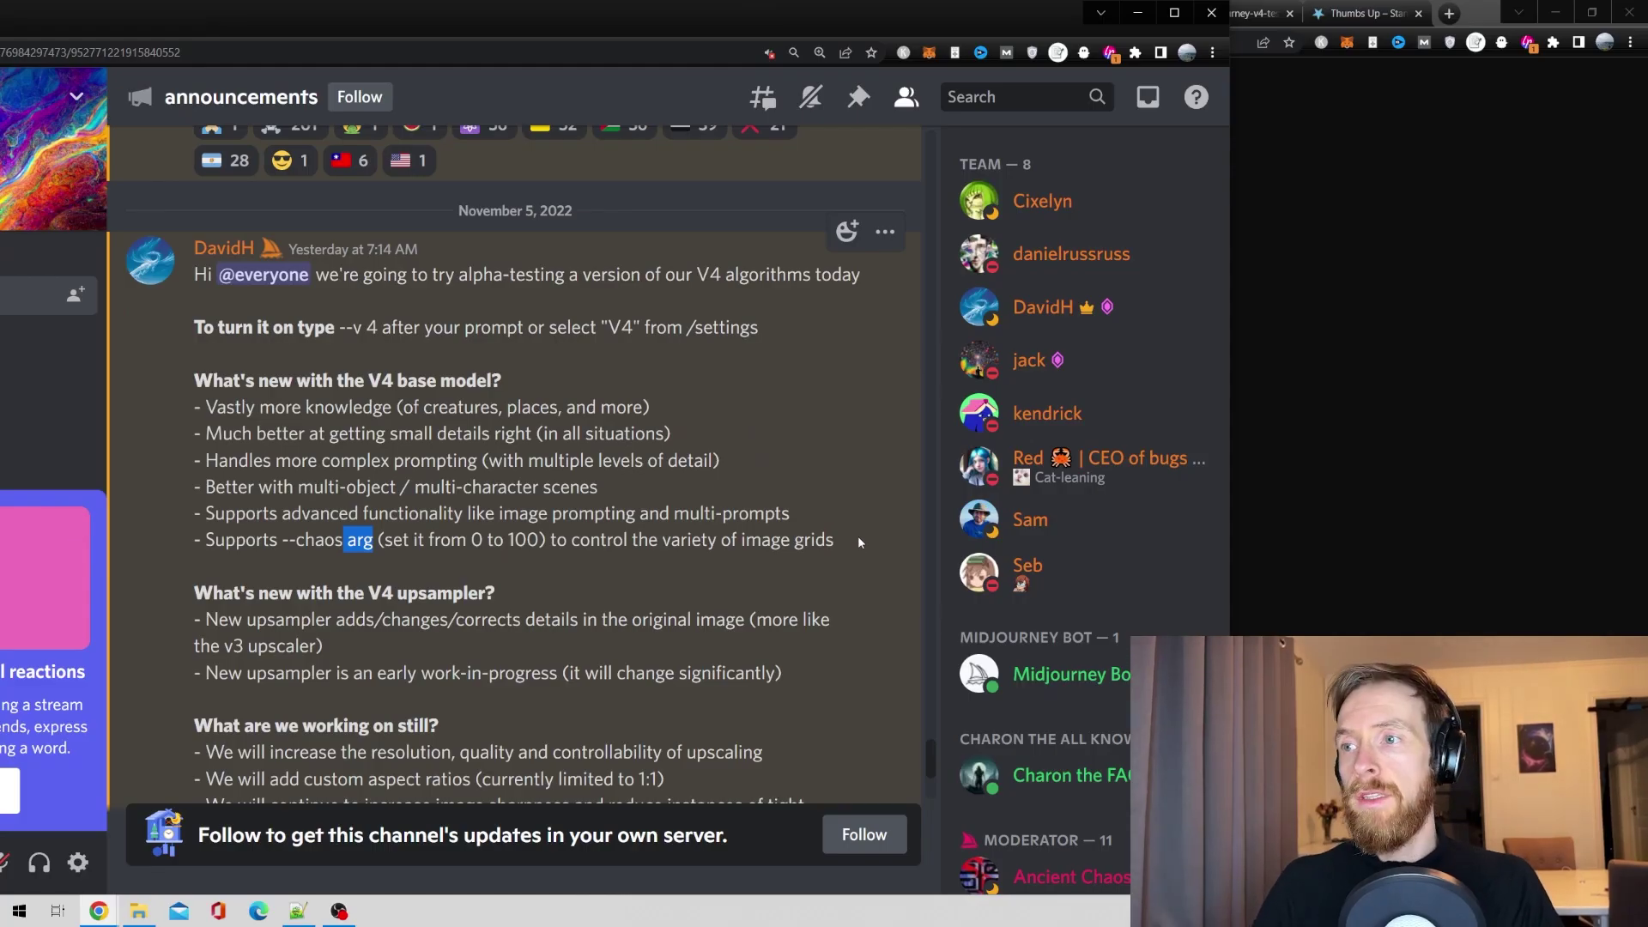
{"action": "left_click_drag", "start_coordinate": [1168, 590], "coordinate": [184, 407]}
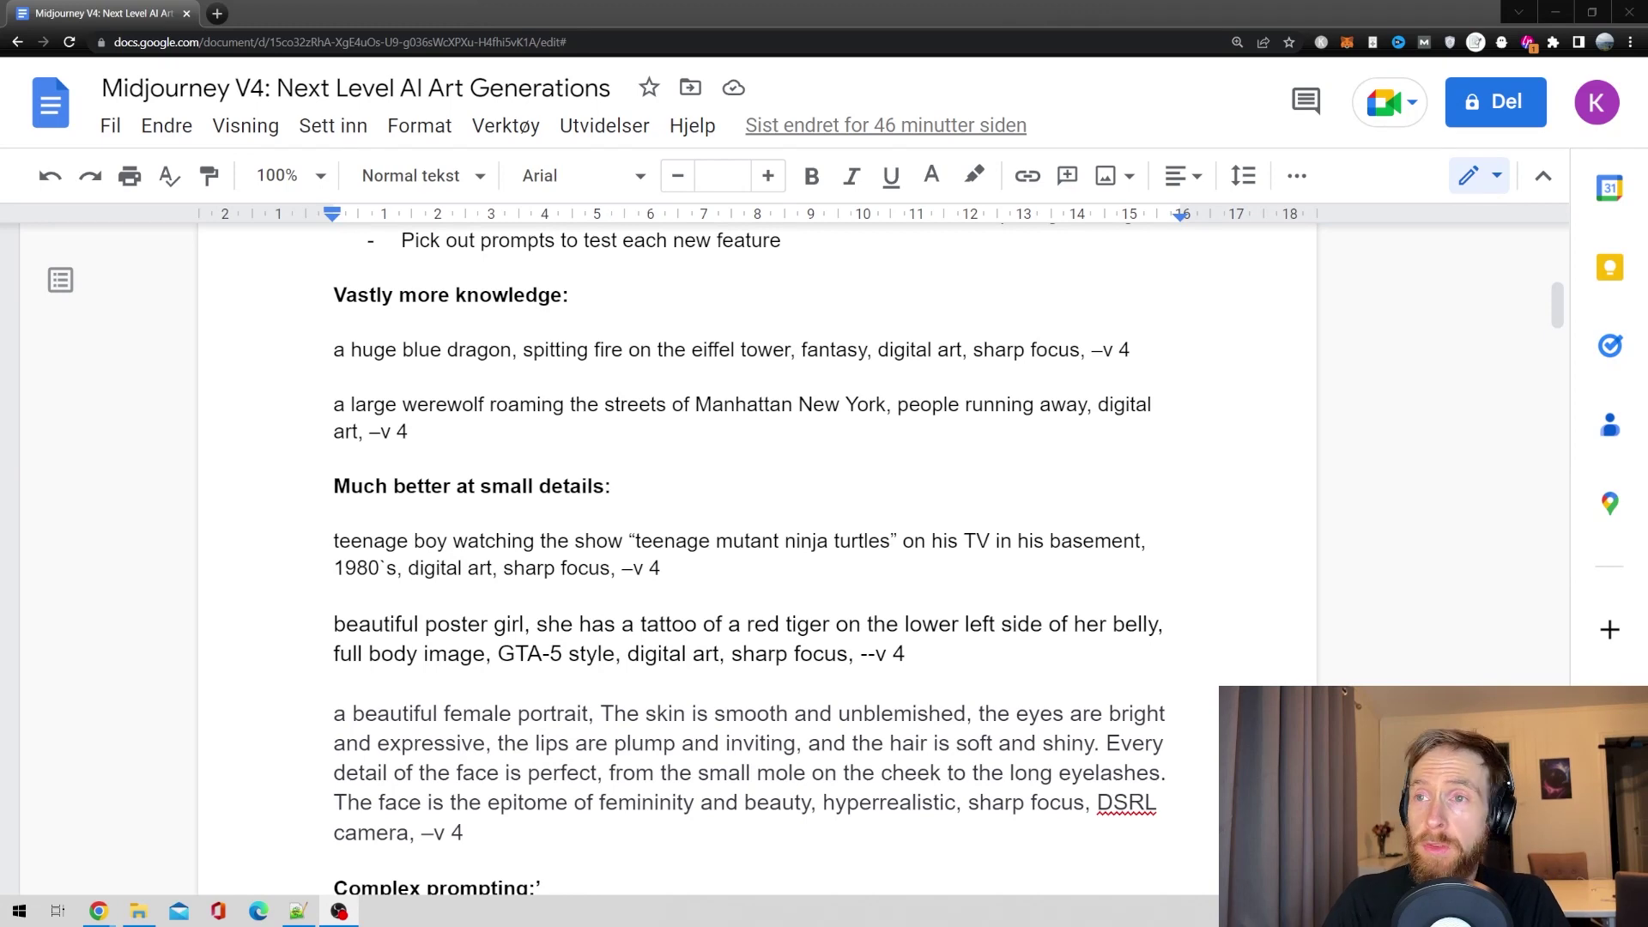
Go over the dragon and werewolf prompts, highlighting subjects, style keywords and the Manhattan details.
{"action": "left_click_drag", "start_coordinate": [320, 298], "coordinate": [579, 298]}
{"action": "left_click", "coordinate": [656, 316]}
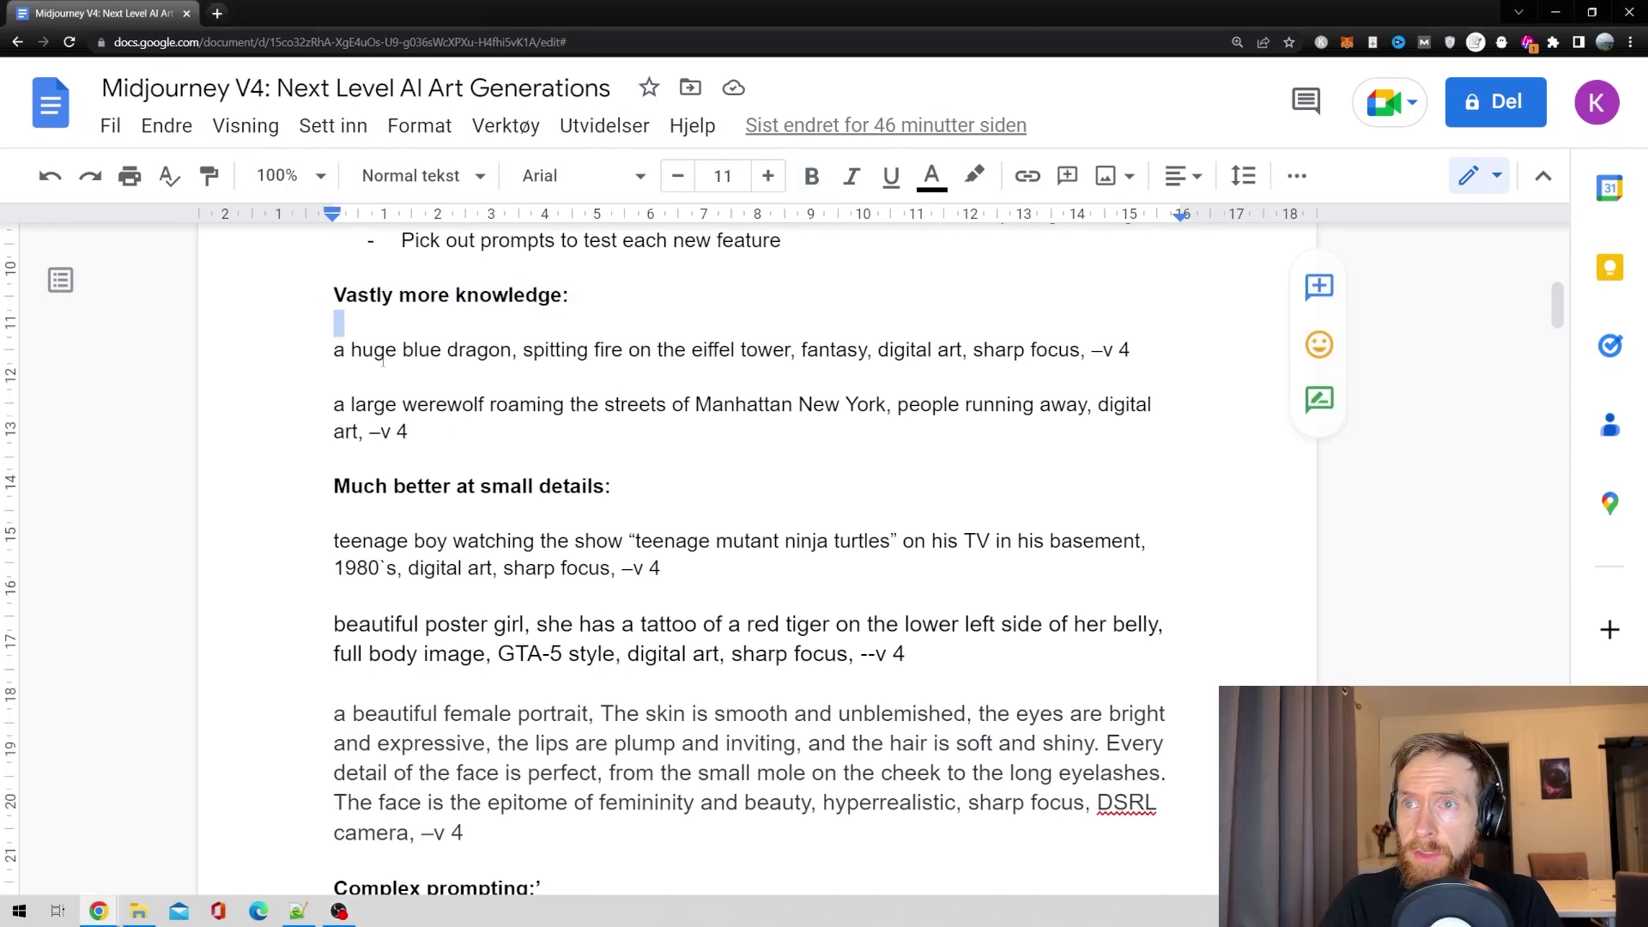
{"action": "double_click", "coordinate": [339, 352]}
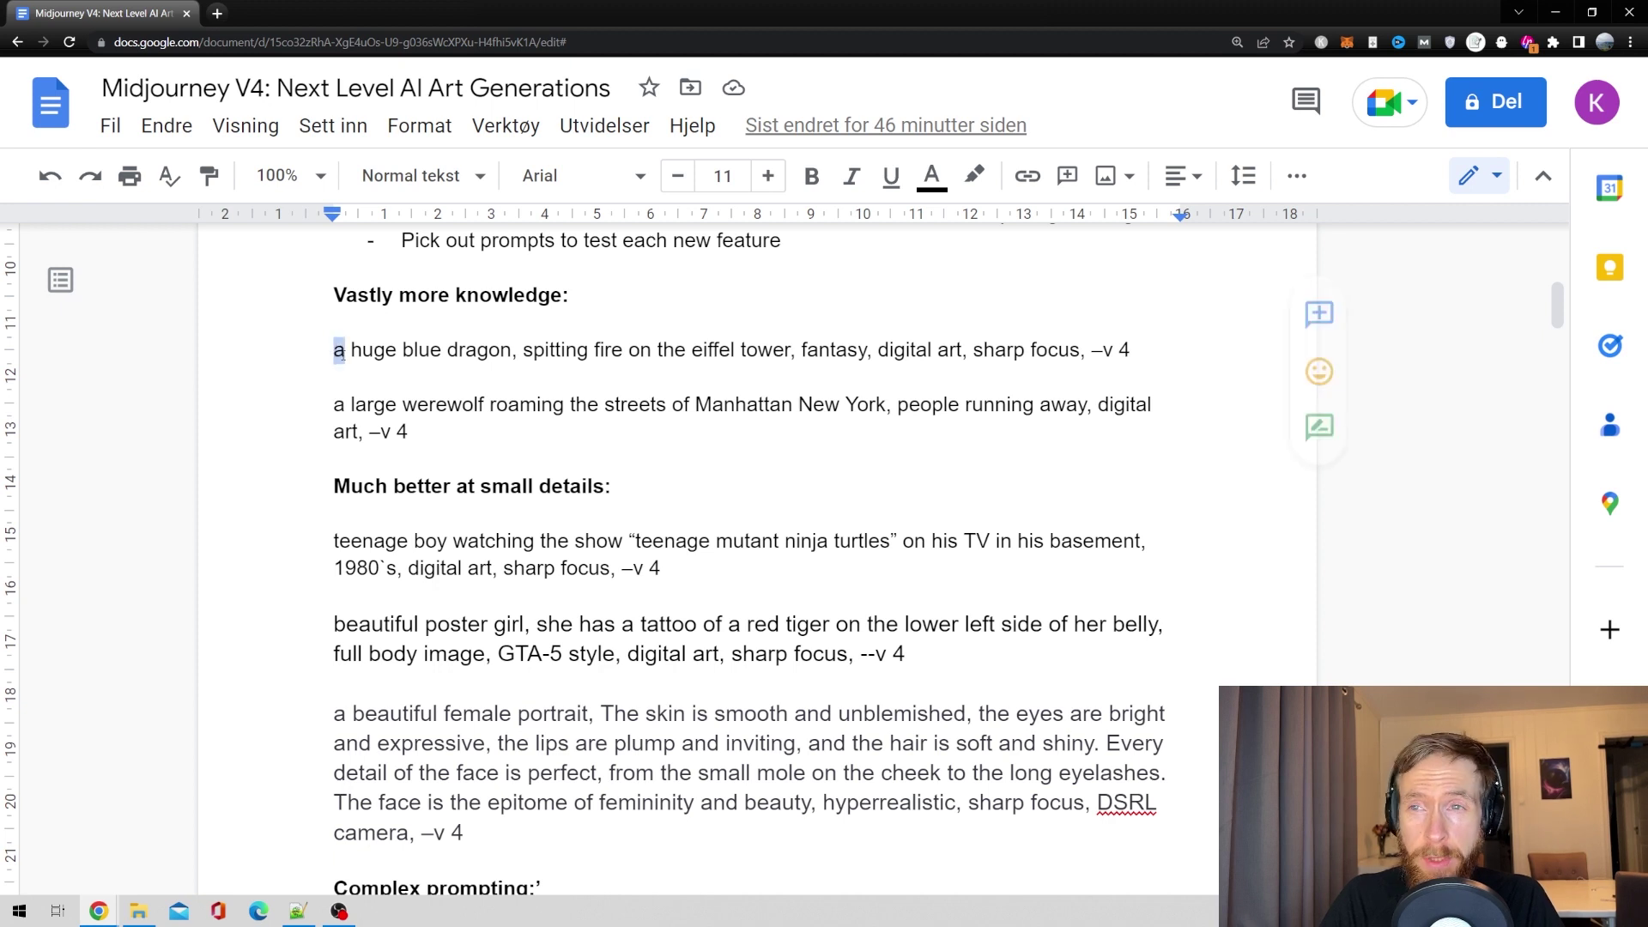
{"action": "left_click_drag", "start_coordinate": [339, 352], "coordinate": [695, 352]}
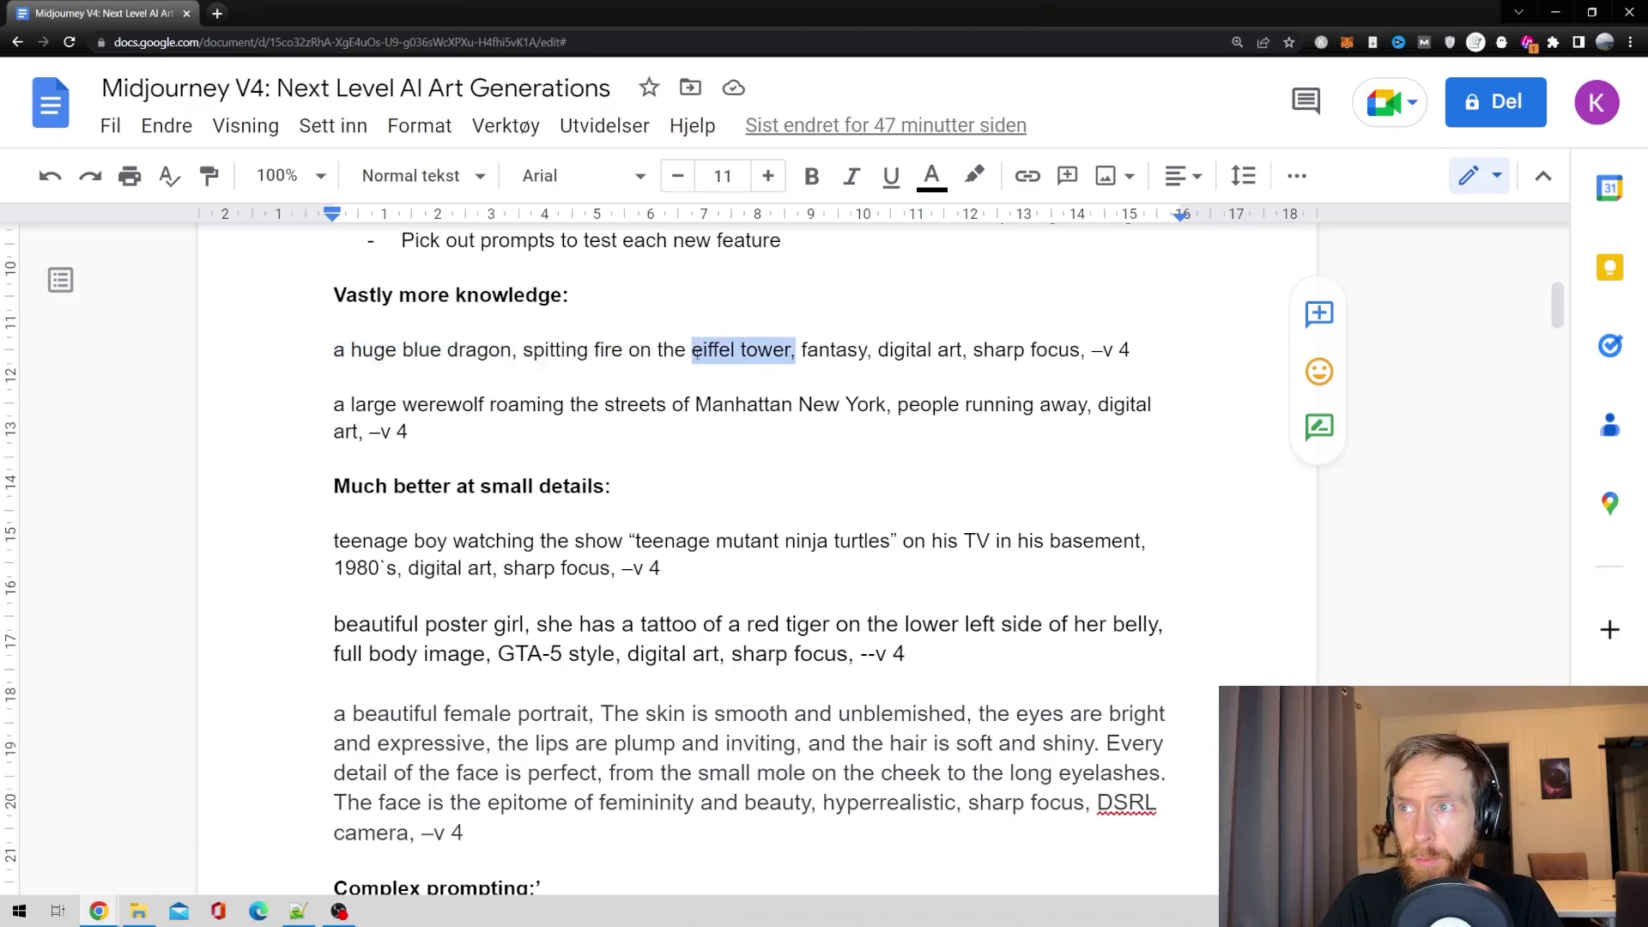
{"action": "left_click", "coordinate": [709, 376]}
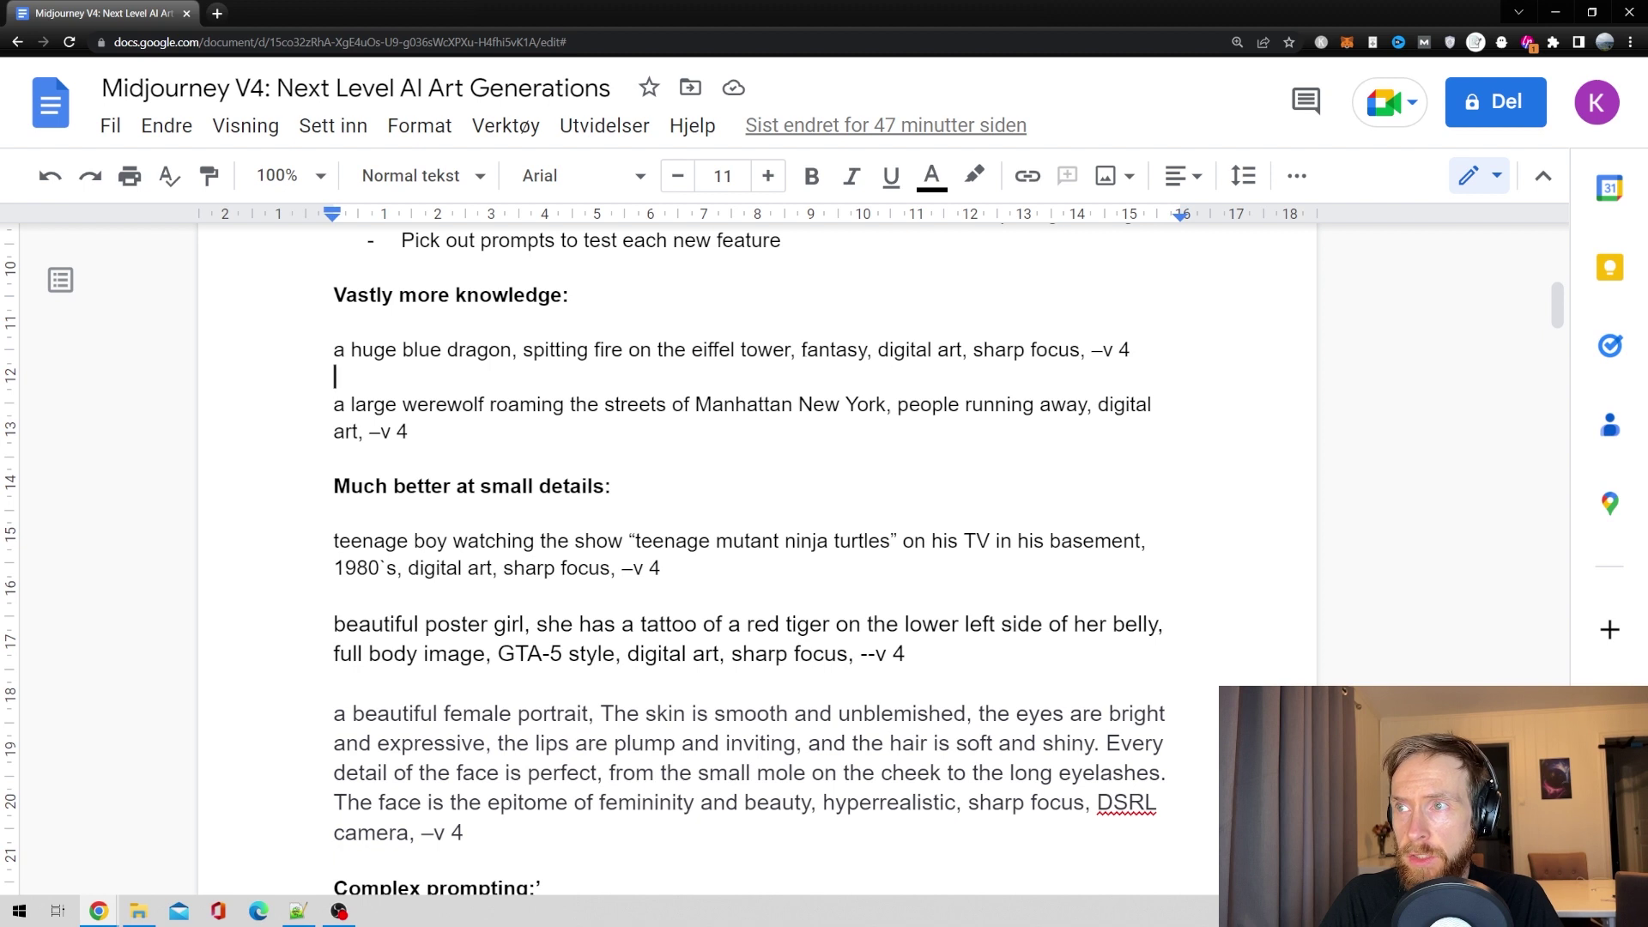
{"action": "left_click_drag", "start_coordinate": [797, 351], "coordinate": [1084, 352]}
{"action": "left_click", "coordinate": [837, 409]}
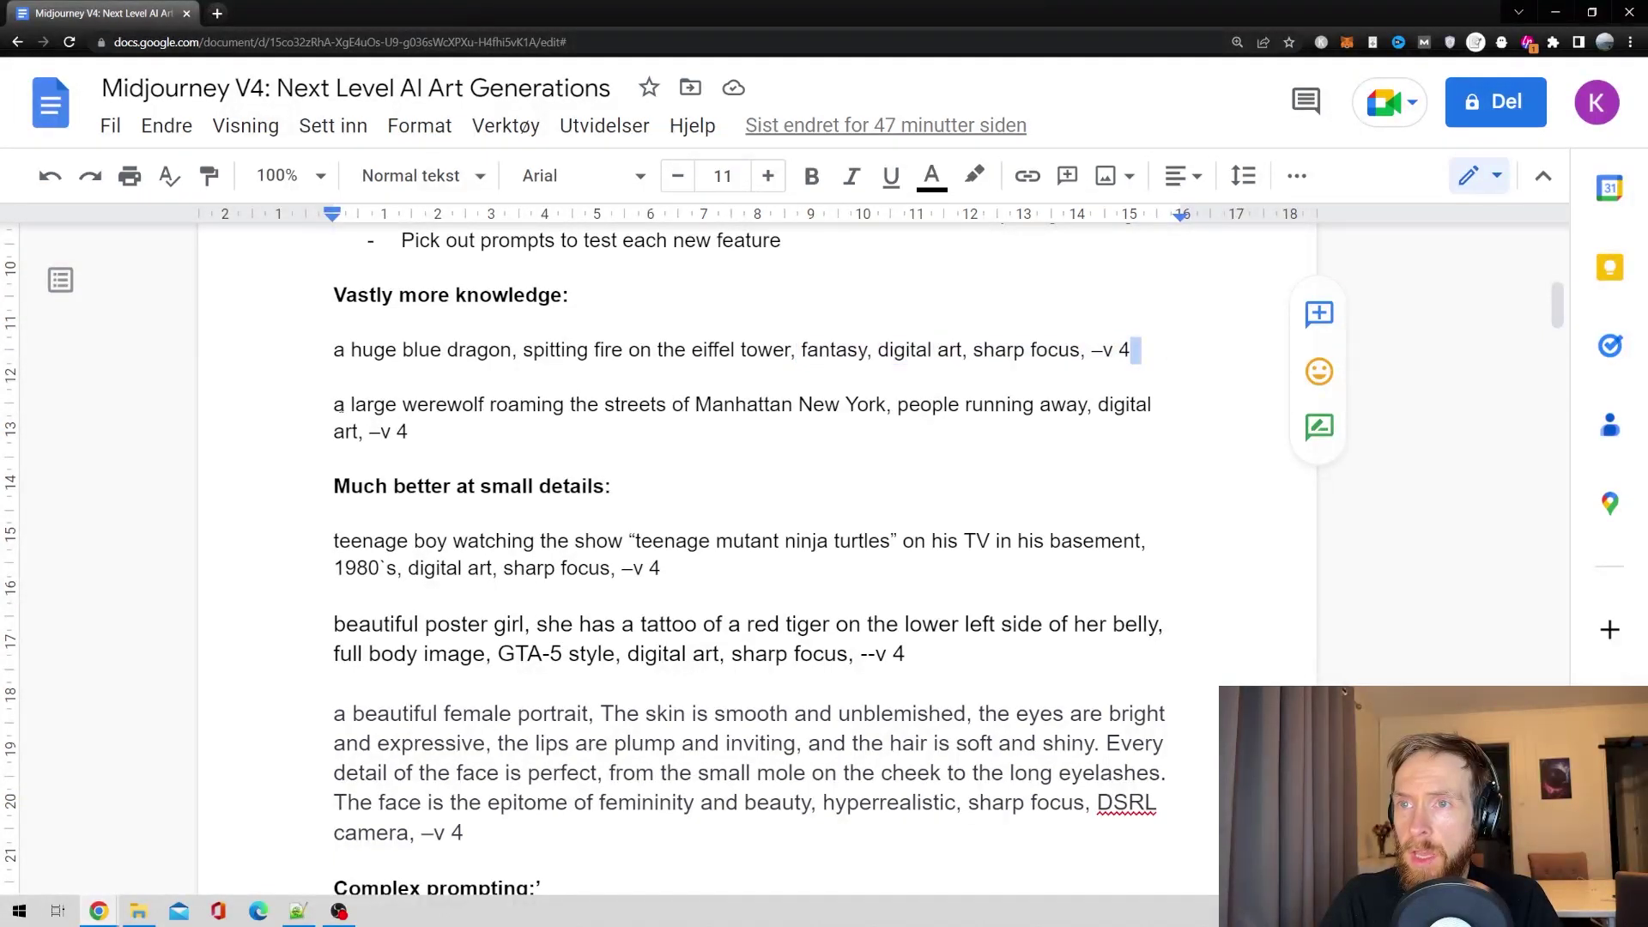
{"action": "left_click_drag", "start_coordinate": [334, 404], "coordinate": [890, 405]}
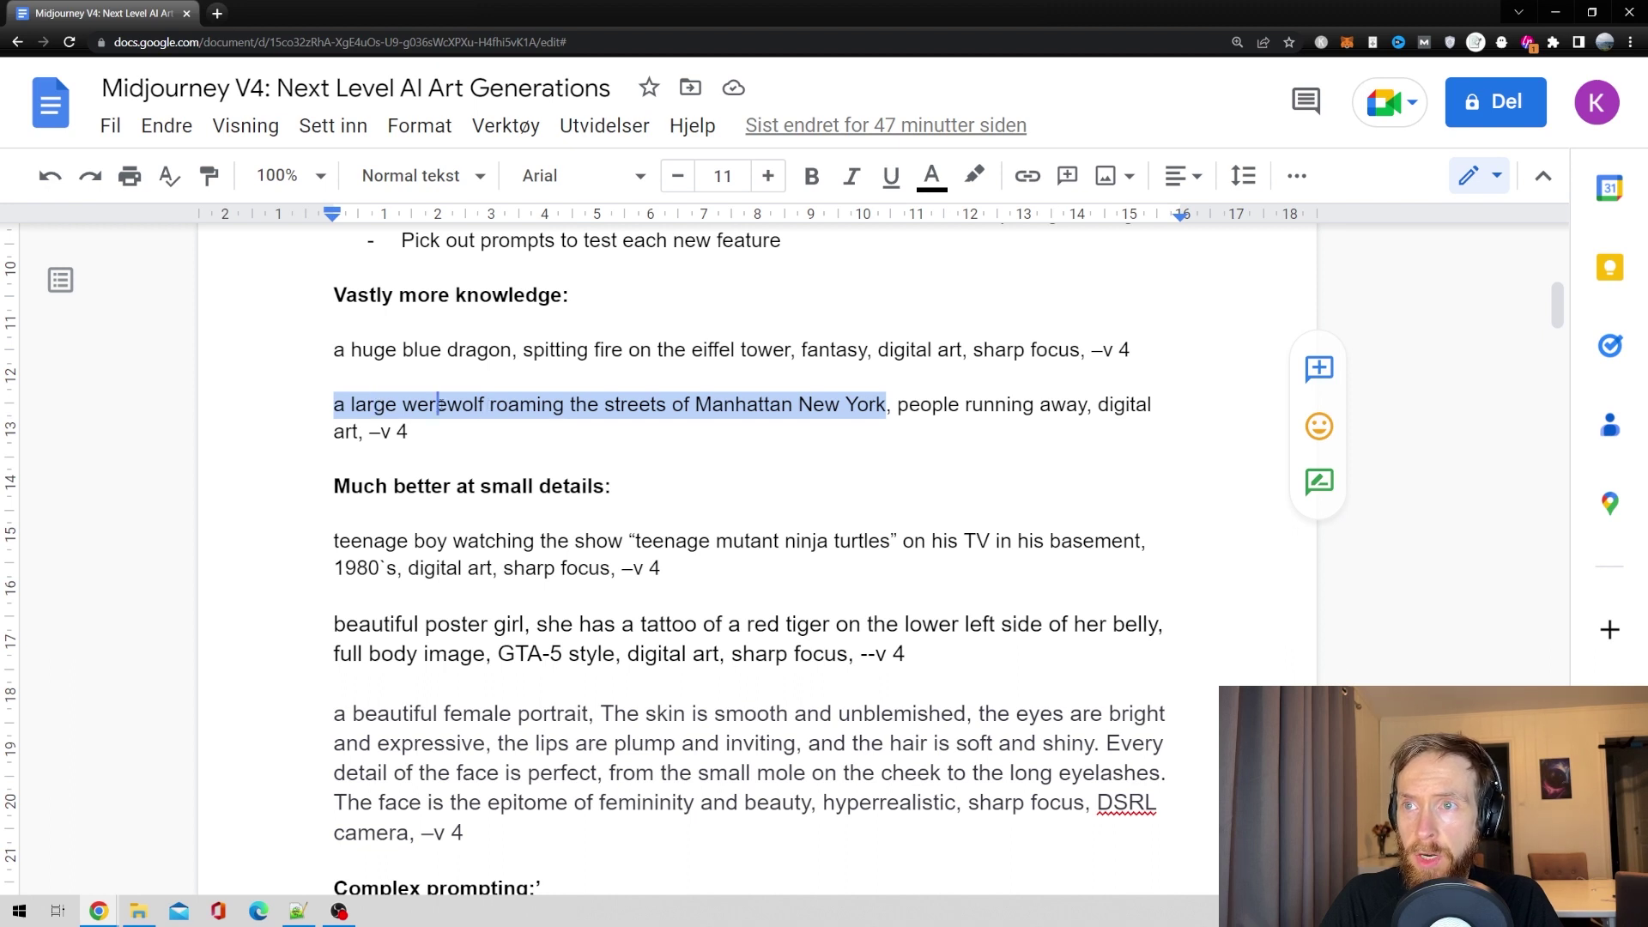
{"action": "left_click", "coordinate": [491, 404]}
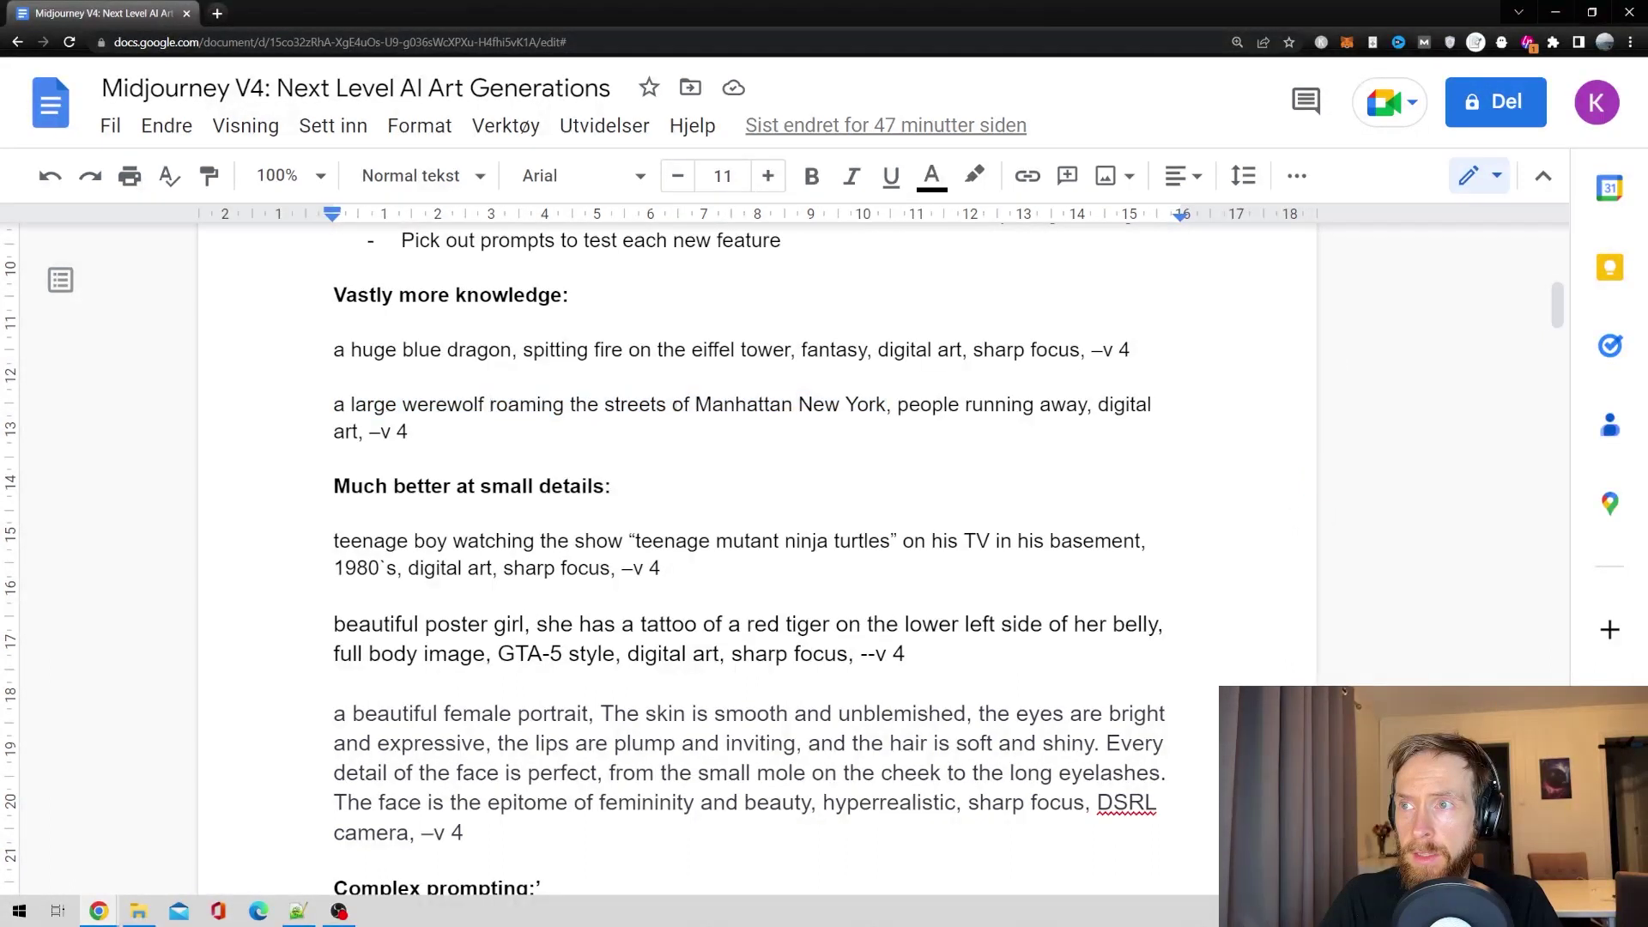
{"action": "left_click_drag", "start_coordinate": [600, 404], "coordinate": [798, 404]}
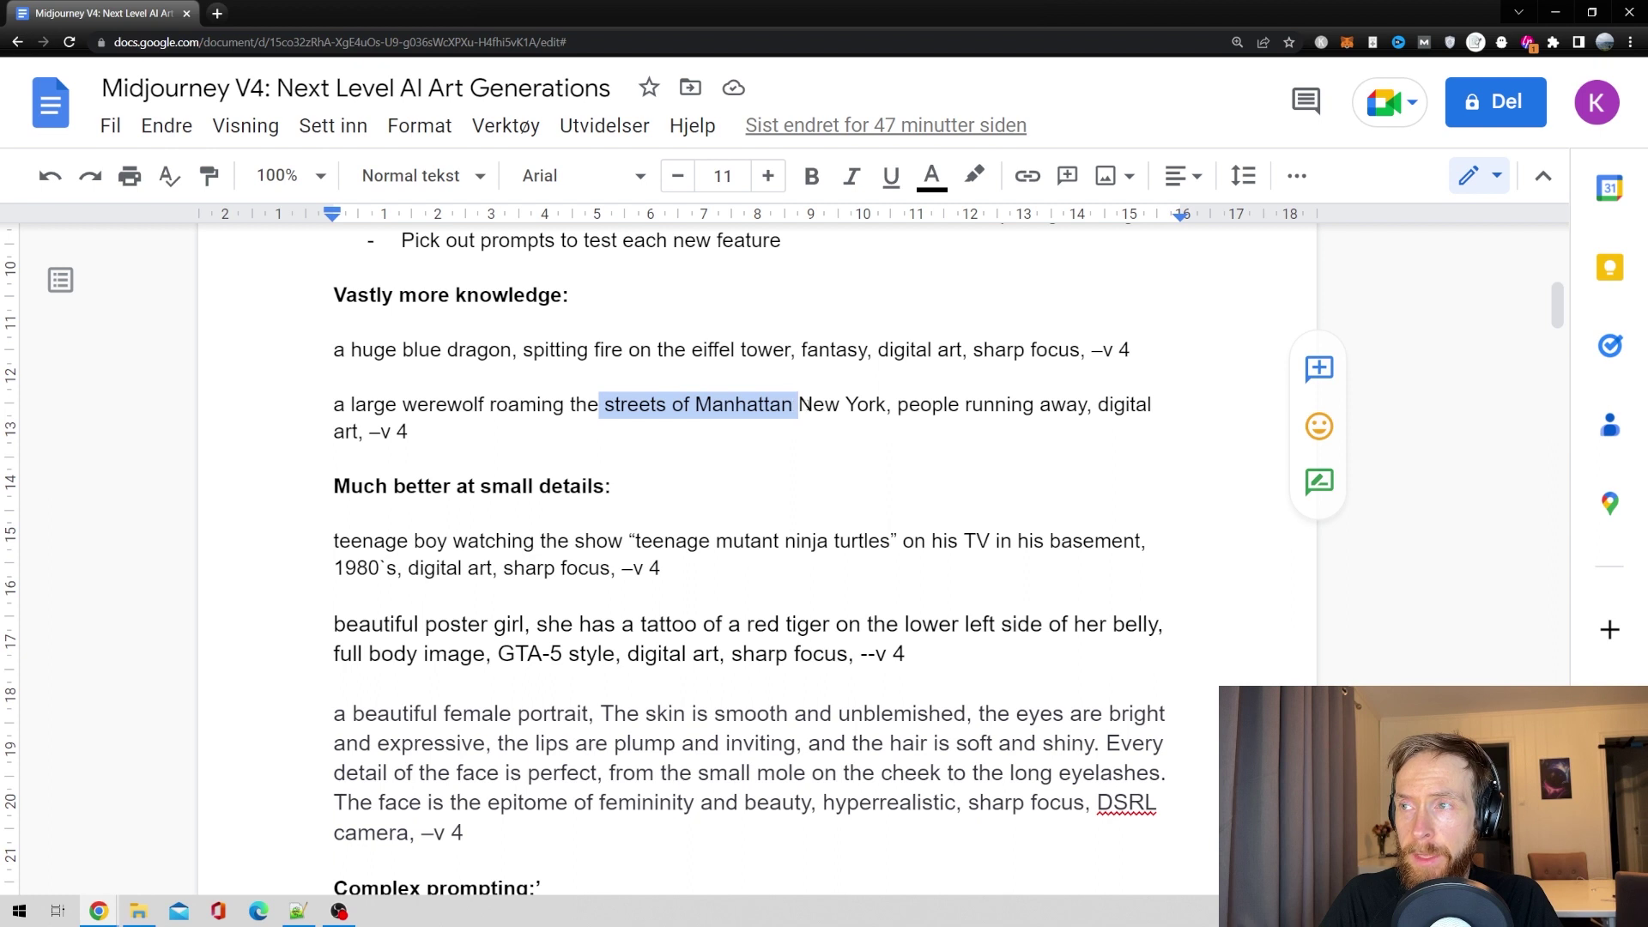
{"action": "left_click_drag", "start_coordinate": [898, 404], "coordinate": [1078, 405]}
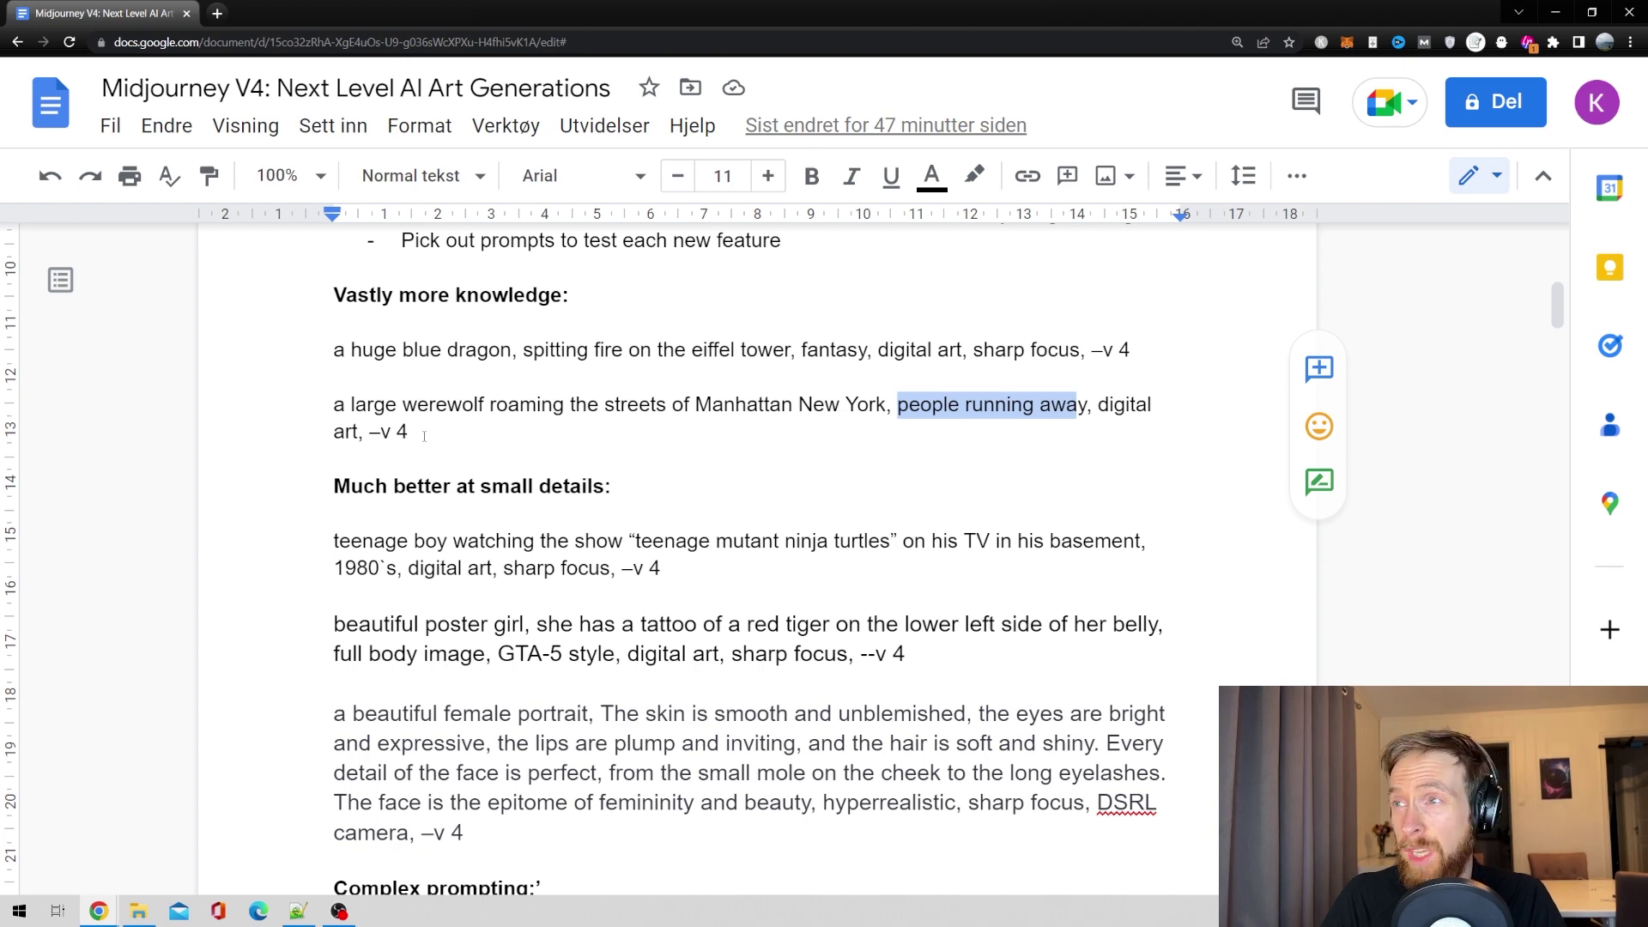
In Discord, enlarge the dragon and werewolf grids and view the upscaled werewolf image.
{"action": "key", "text": "alt+Tab"}
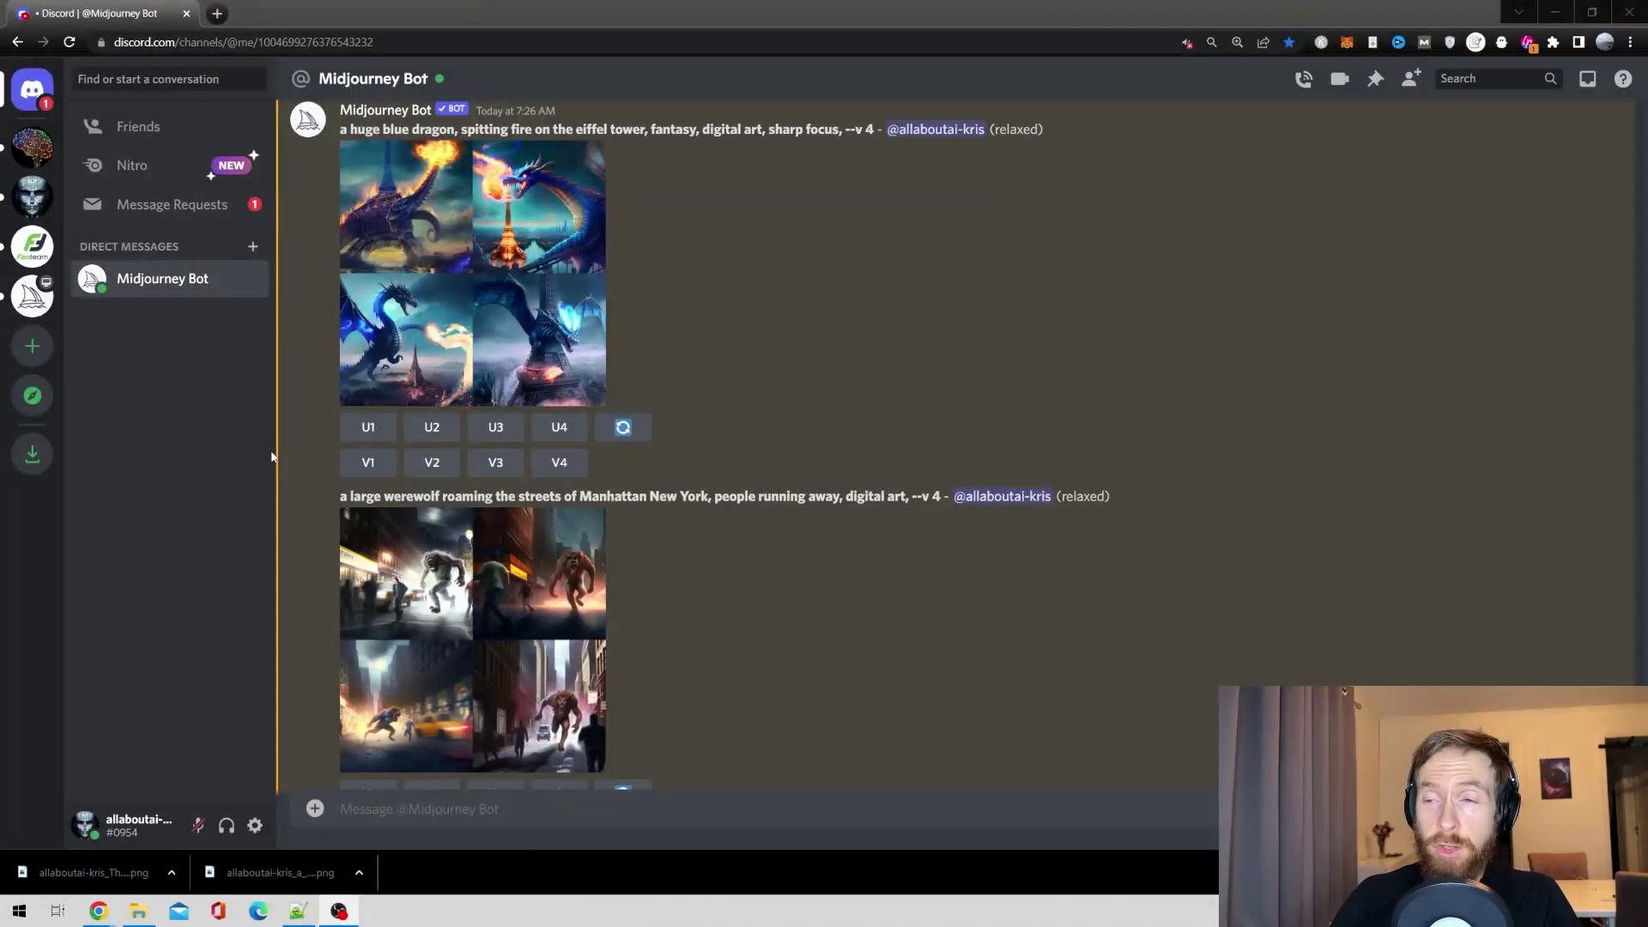
{"action": "scroll", "coordinate": [687, 515], "scroll_direction": "up", "scroll_amount": 1}
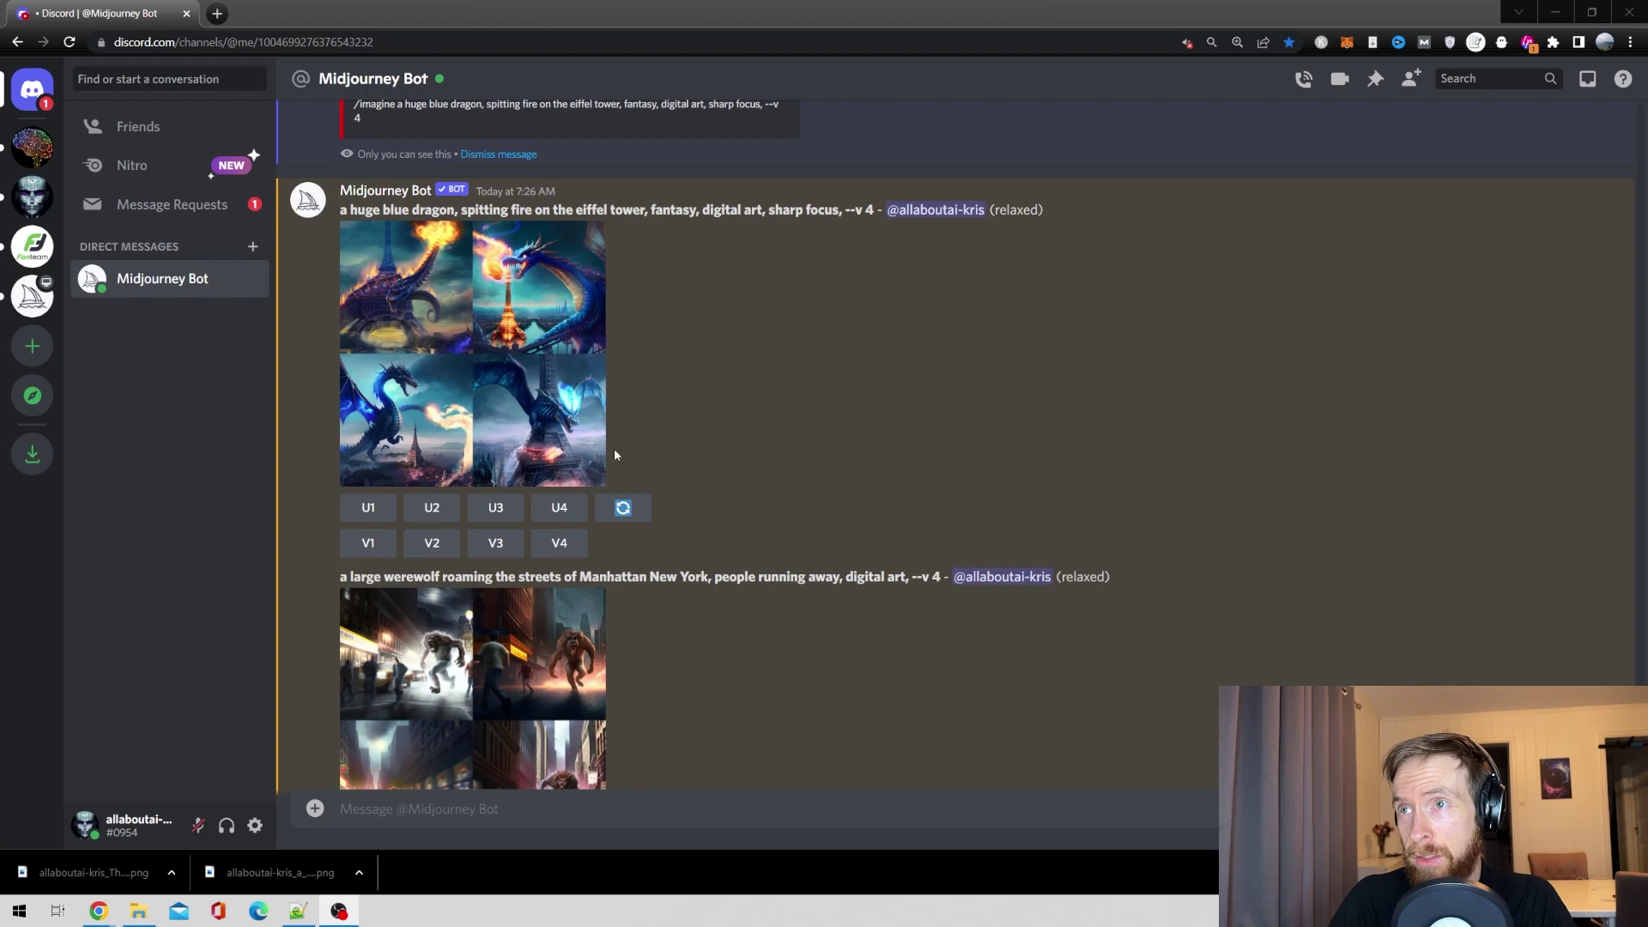
{"action": "left_click", "coordinate": [593, 377]}
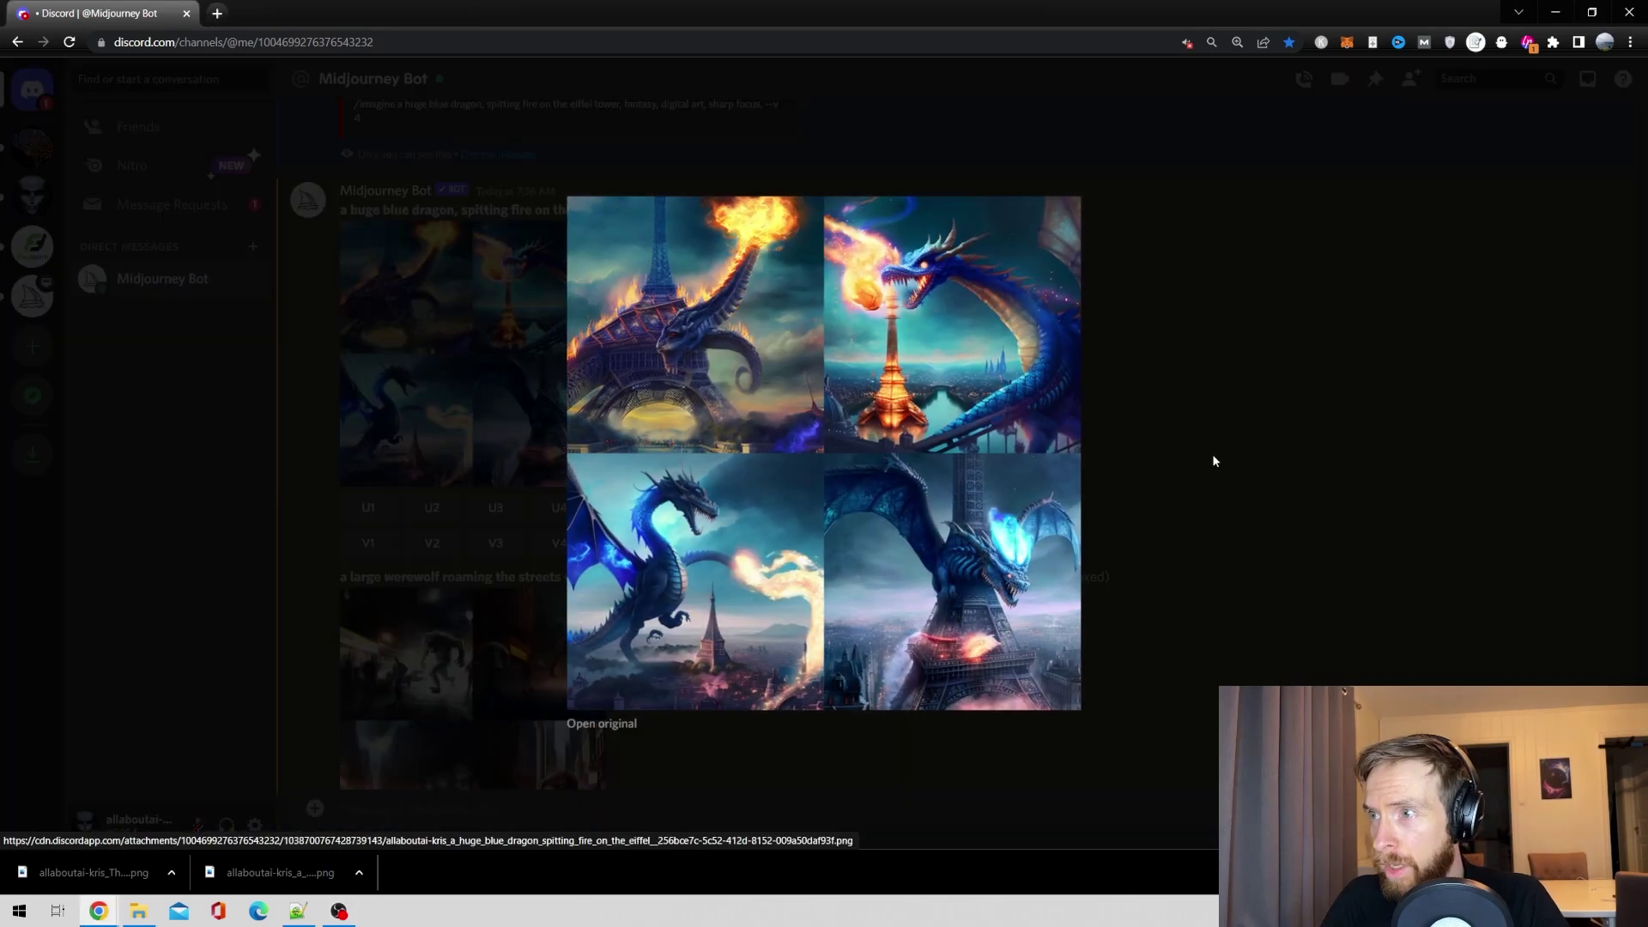
{"action": "left_click", "coordinate": [1201, 473]}
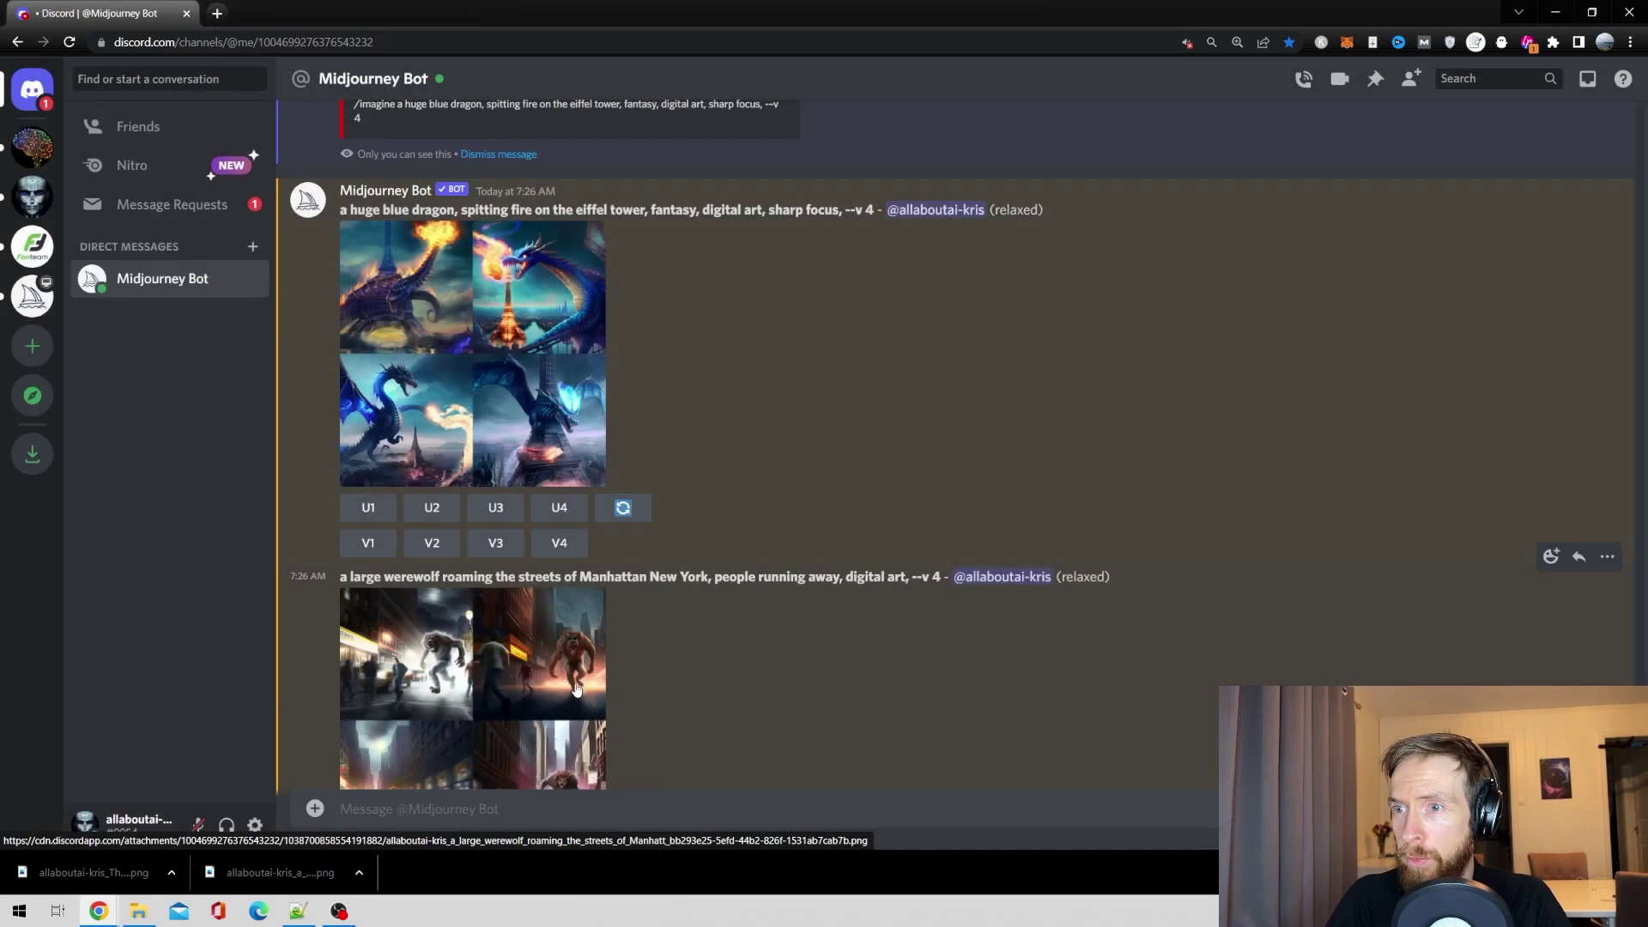
{"action": "left_click", "coordinate": [408, 653]}
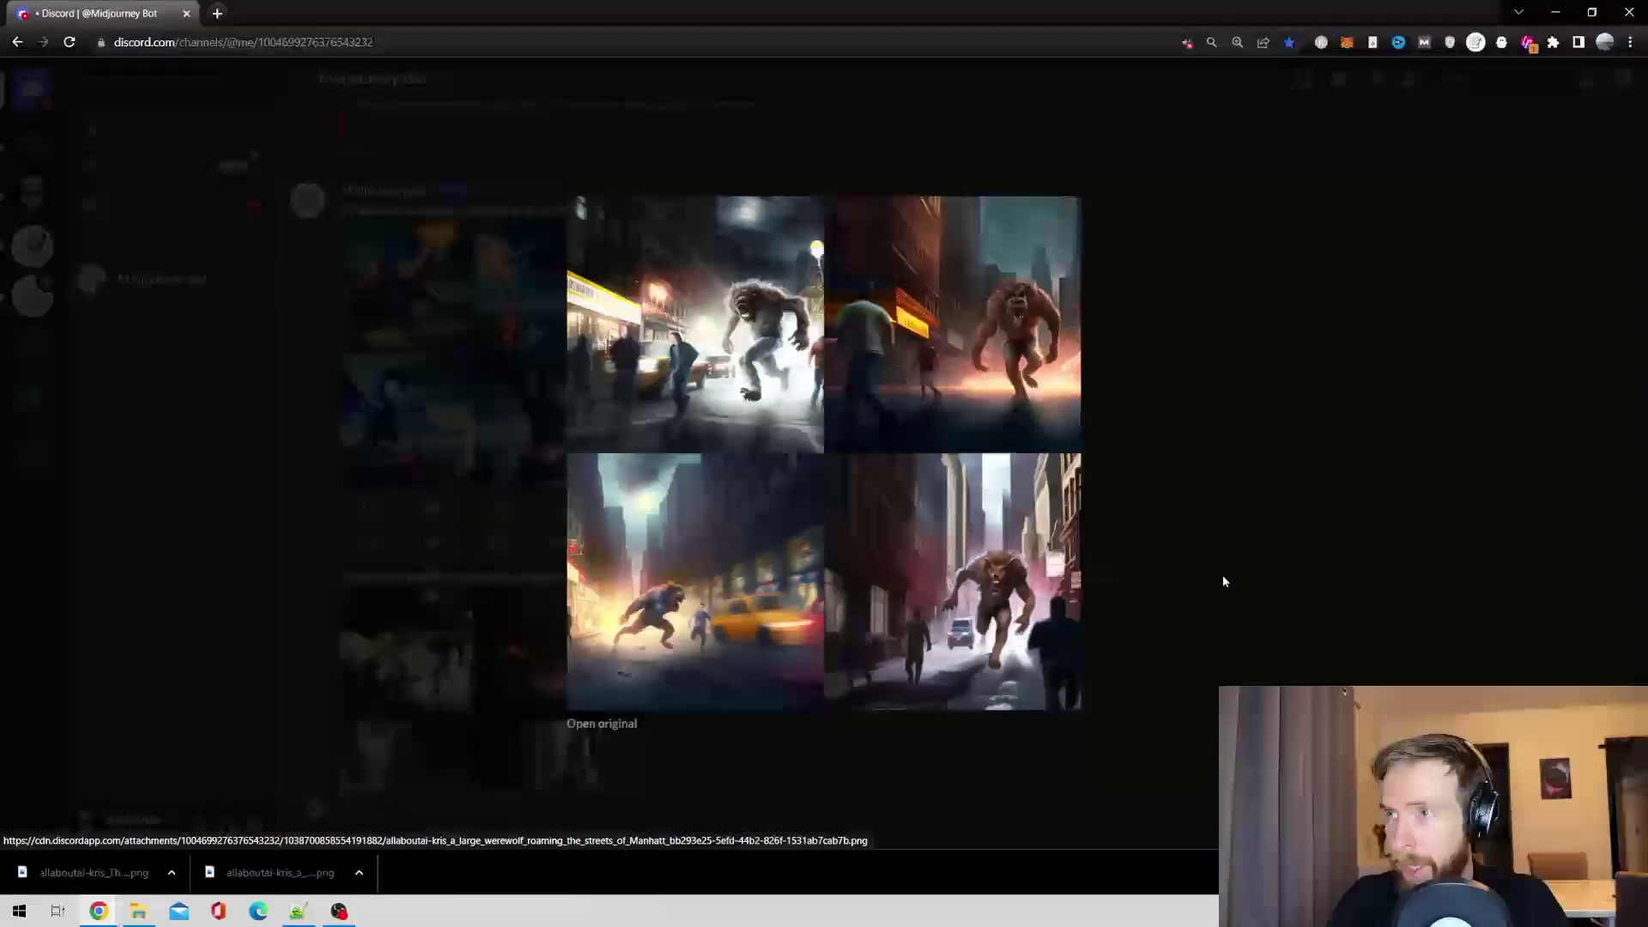
{"action": "left_click", "coordinate": [1223, 608]}
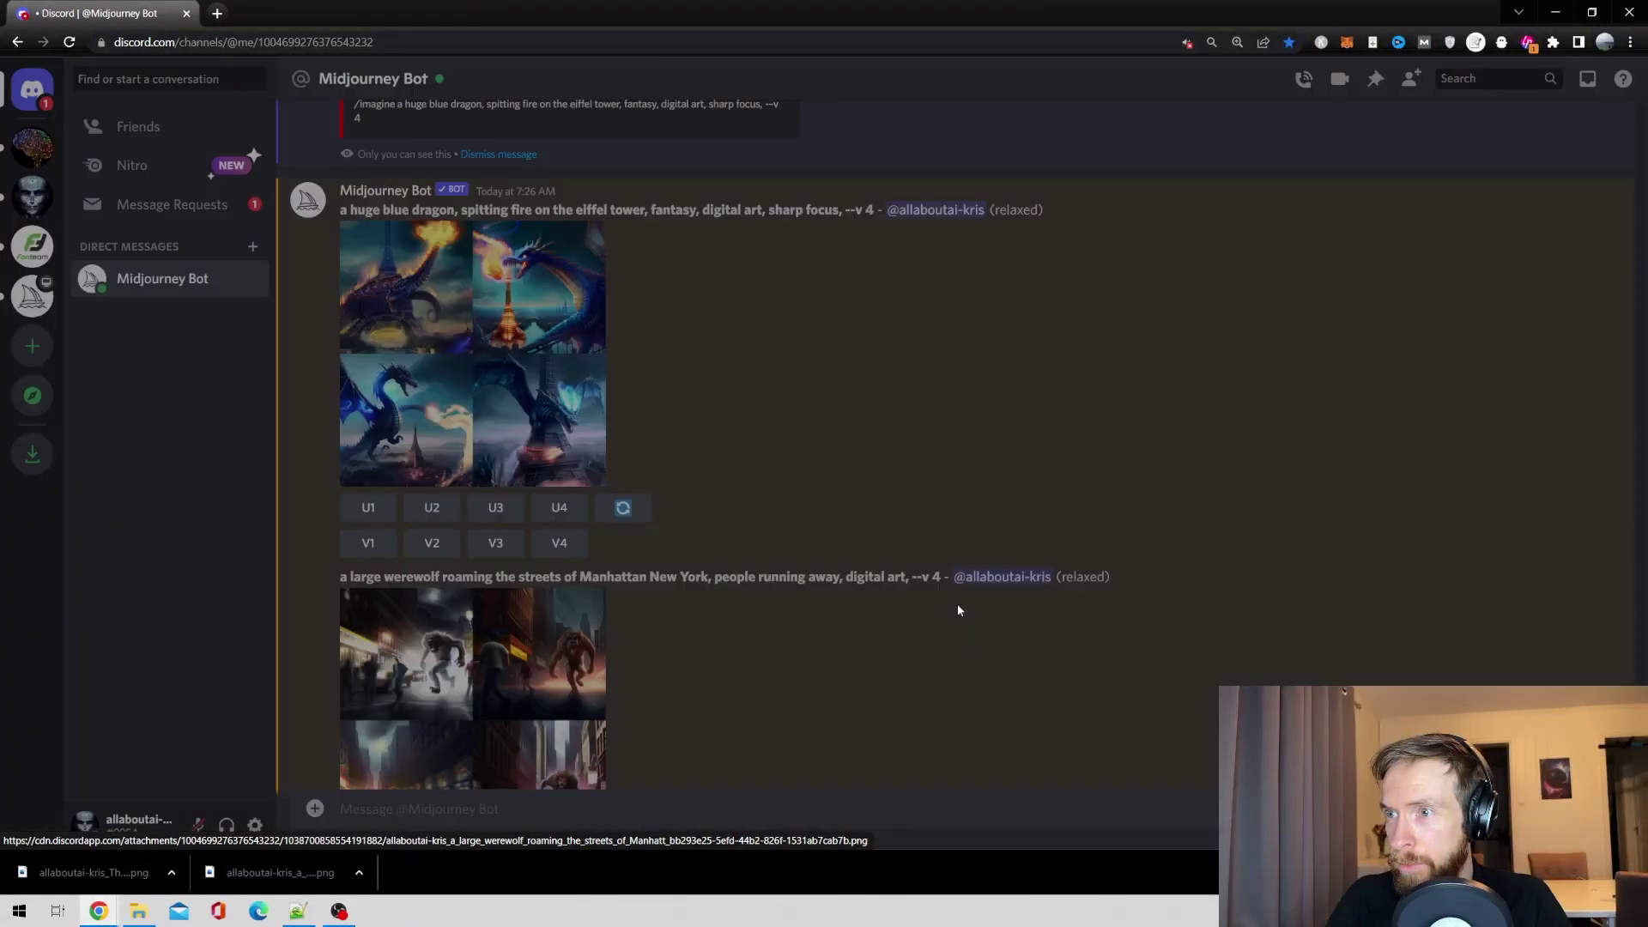
{"action": "scroll", "coordinate": [634, 577], "scroll_direction": "down", "scroll_amount": 2}
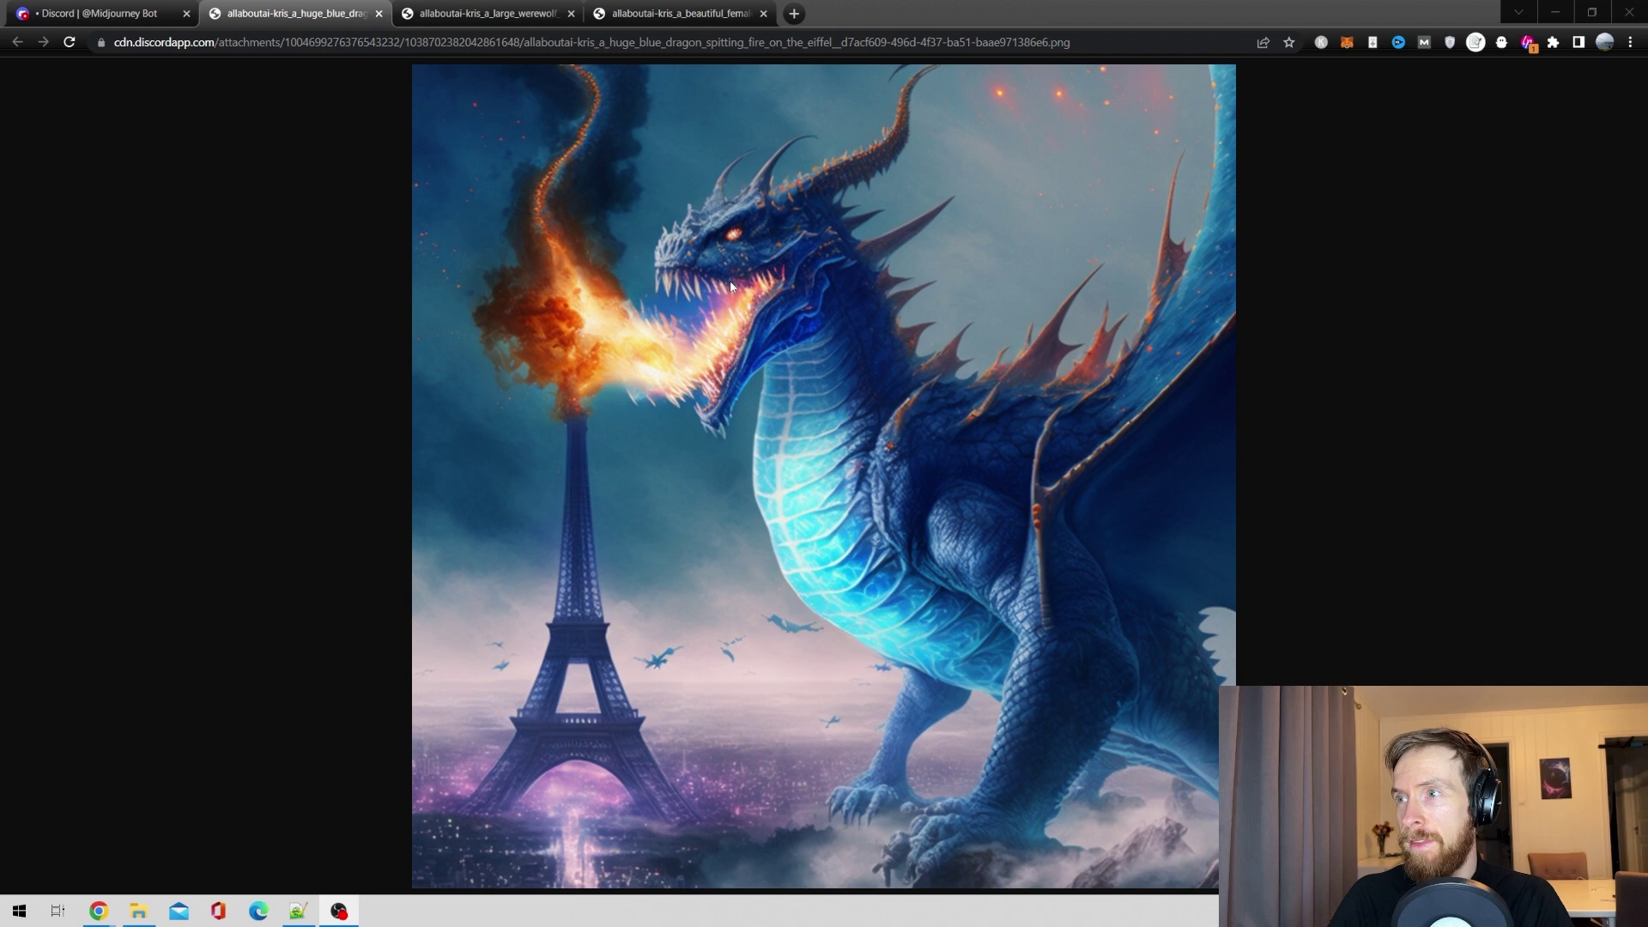
{"action": "left_click", "coordinate": [471, 17]}
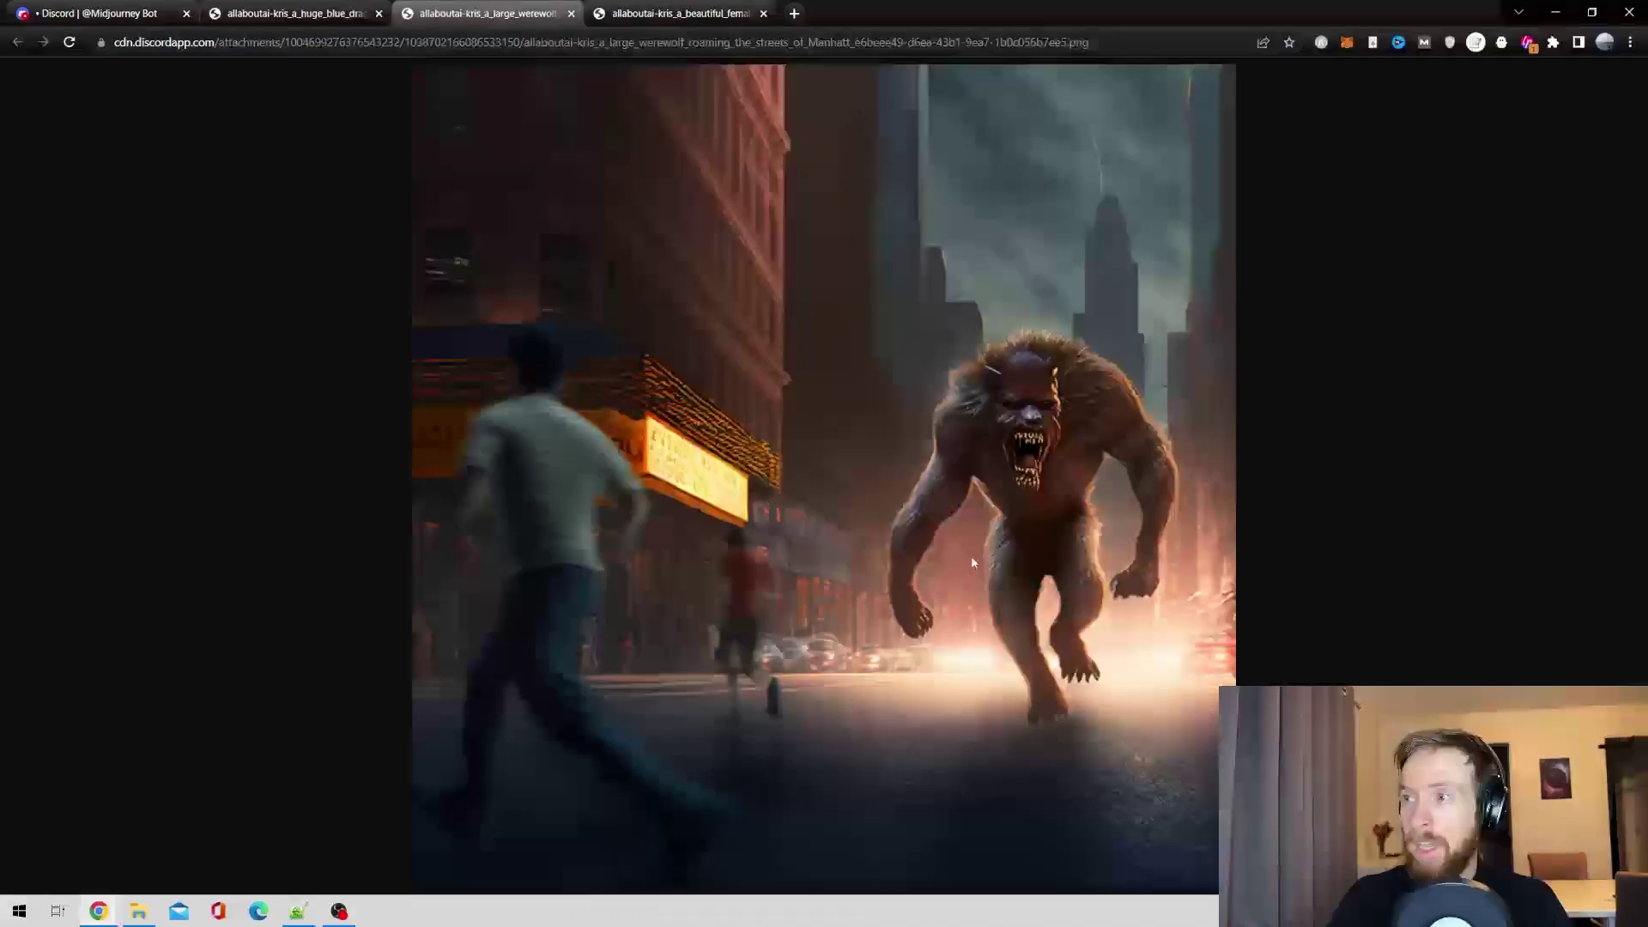
{"action": "key", "text": "alt+Tab"}
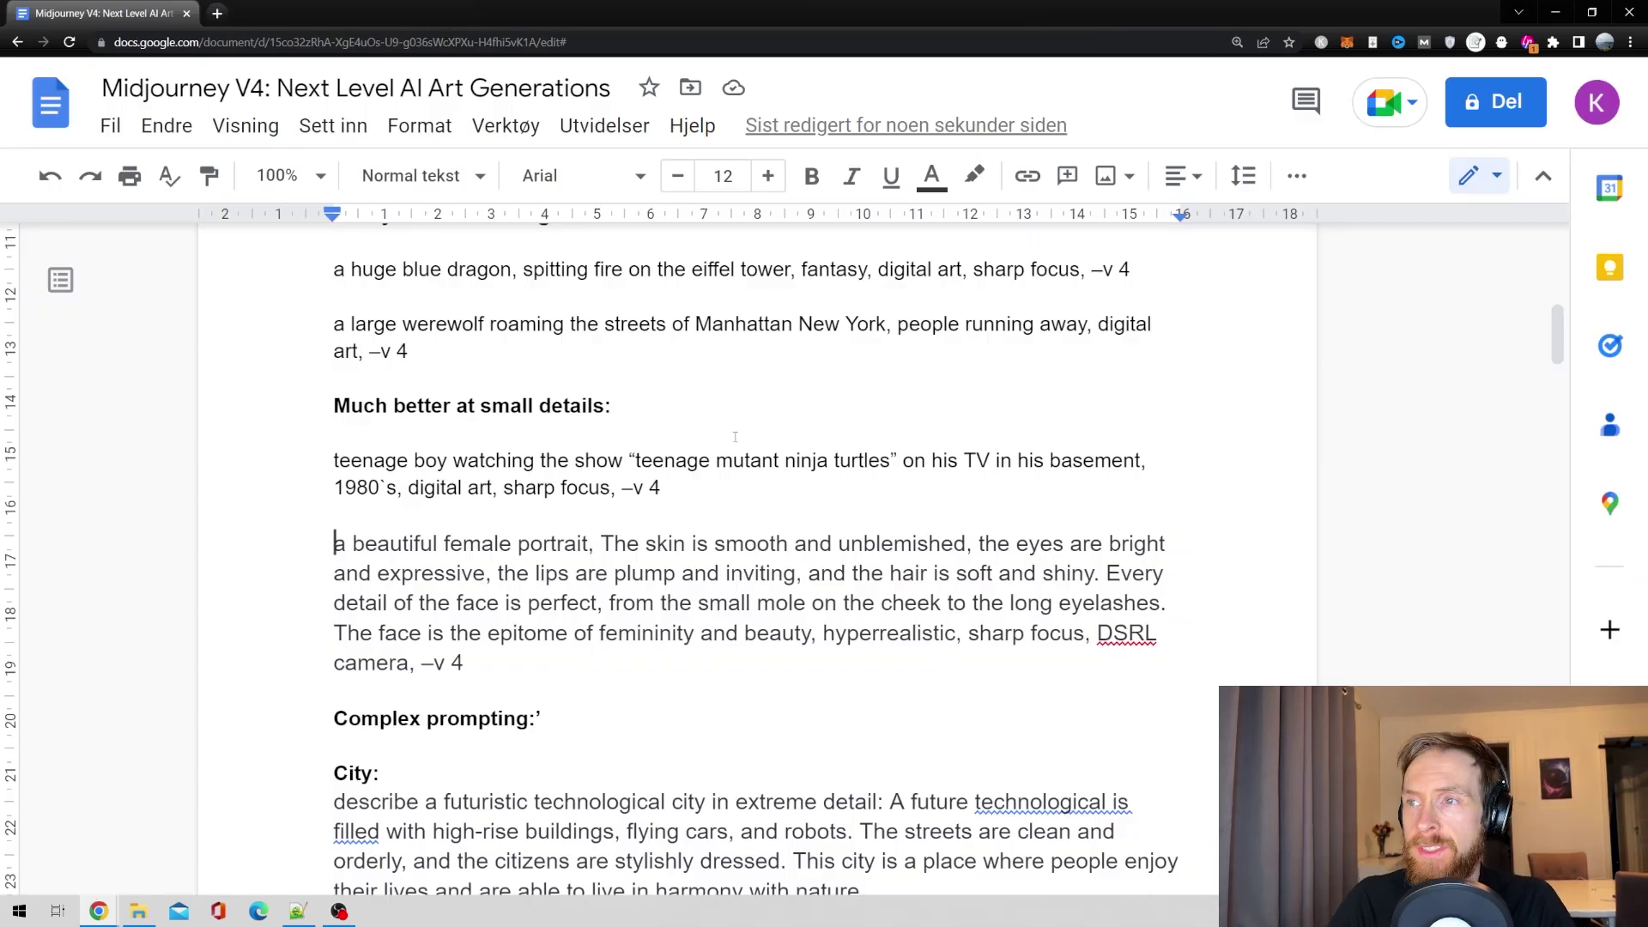
{"action": "left_click_drag", "start_coordinate": [483, 673], "coordinate": [893, 461]}
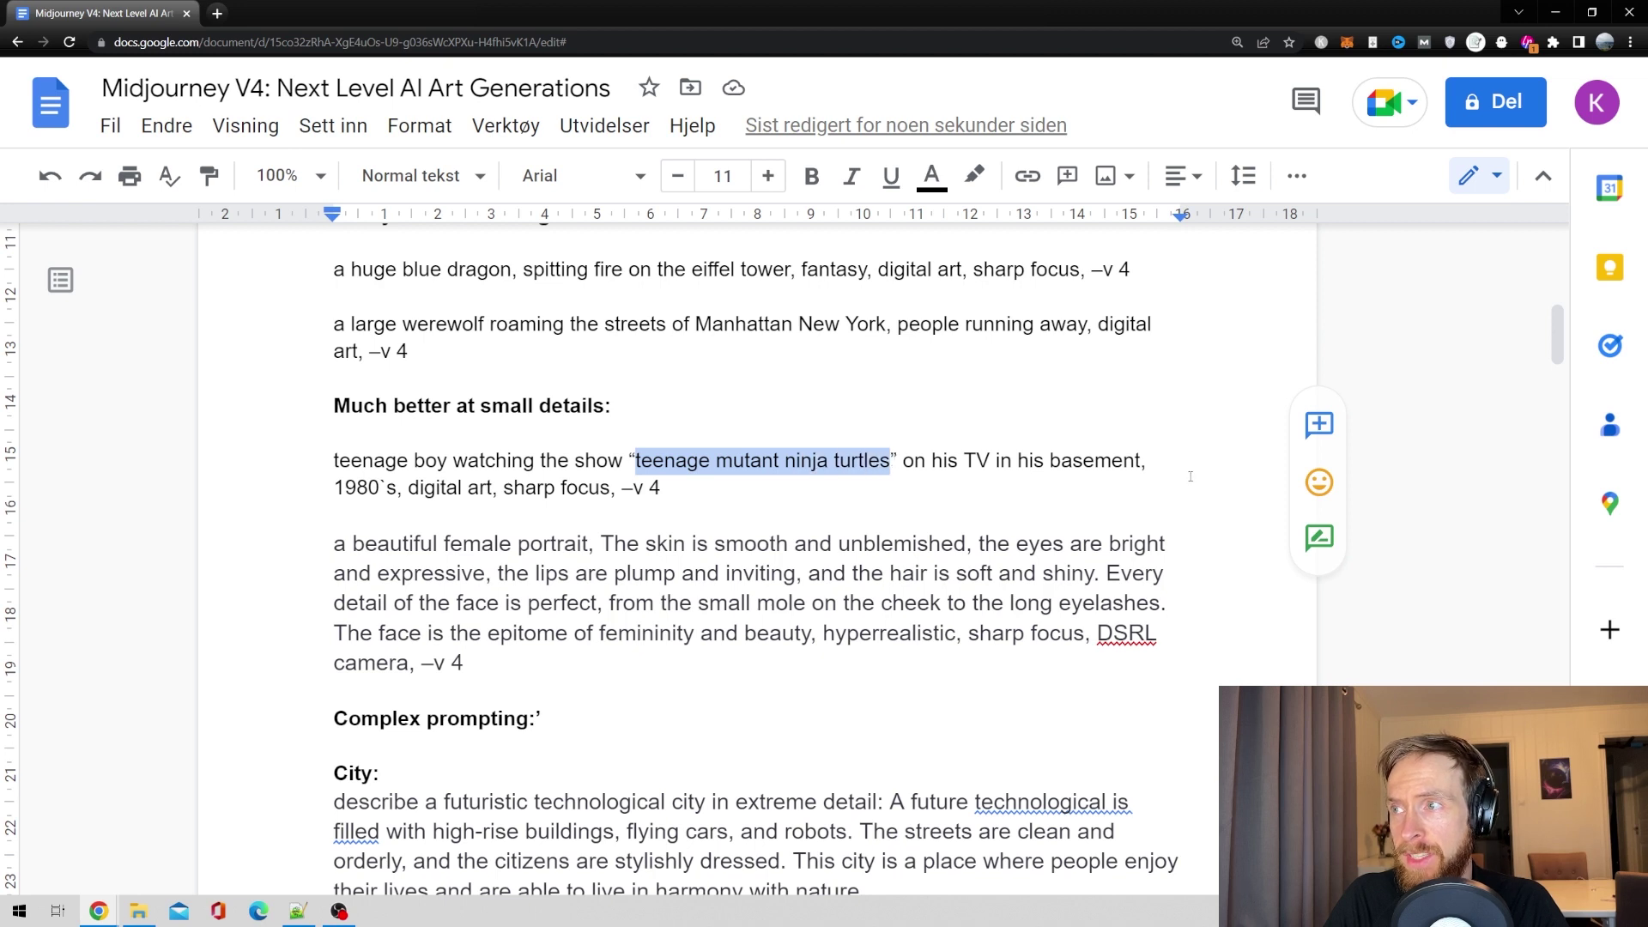
{"action": "double_click", "coordinate": [360, 488]}
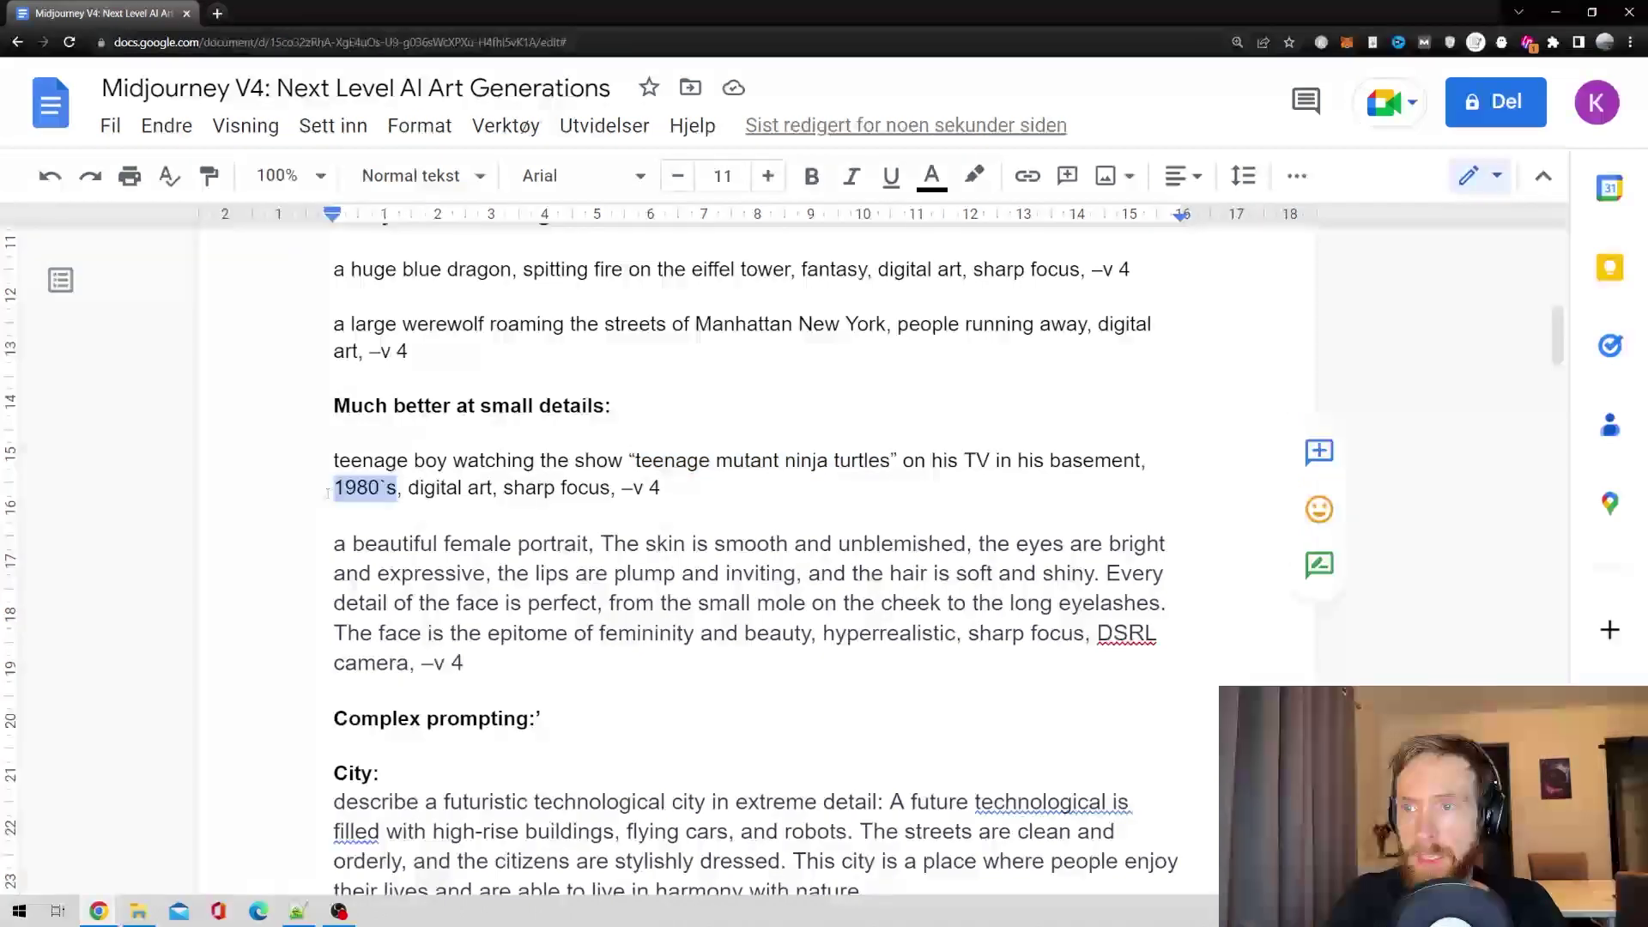
{"action": "left_click_drag", "start_coordinate": [495, 488], "coordinate": [408, 488]}
{"action": "left_click", "coordinate": [831, 521]}
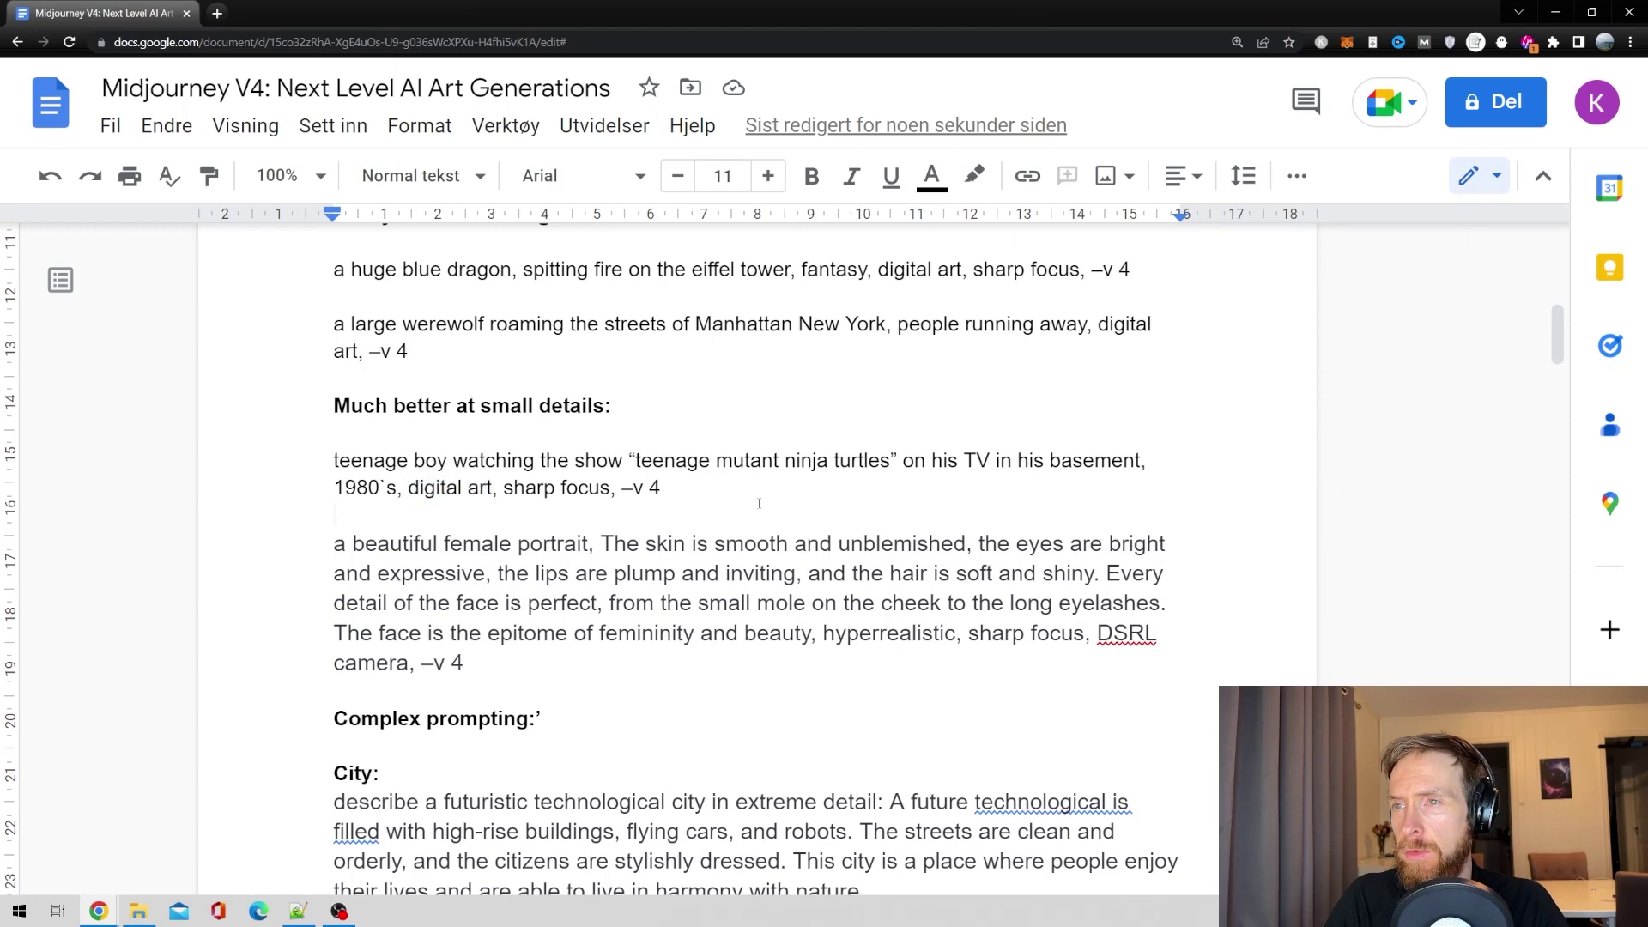
{"action": "left_click_drag", "start_coordinate": [897, 461], "coordinate": [630, 455]}
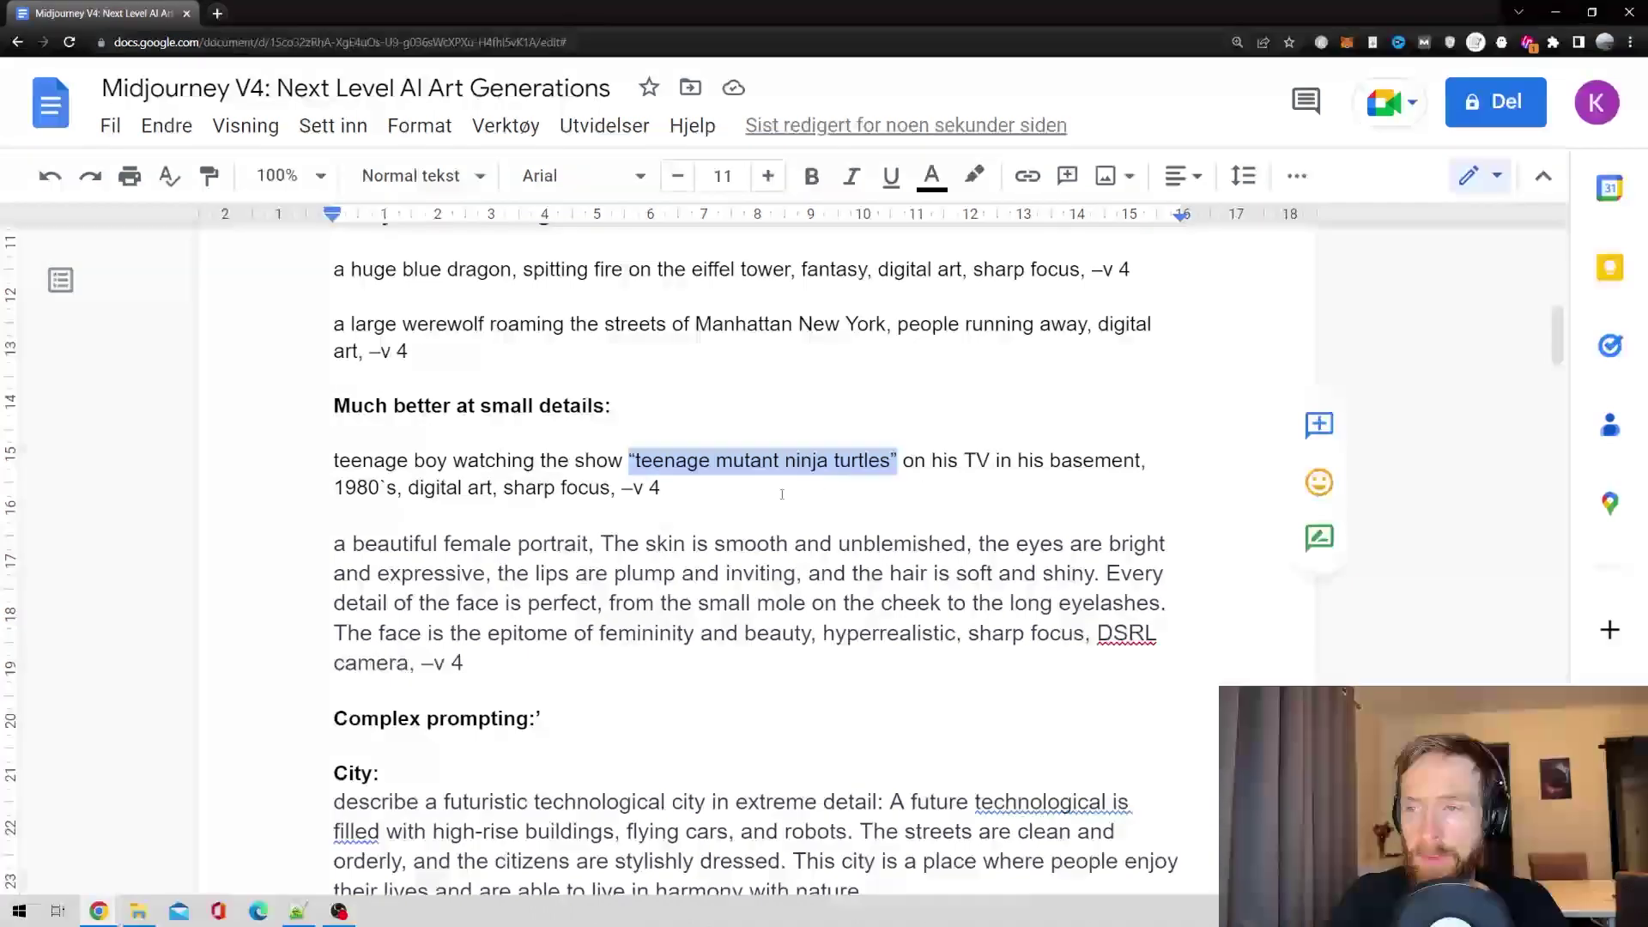
{"action": "left_click", "coordinate": [662, 488]}
{"action": "left_click_drag", "start_coordinate": [334, 543], "coordinate": [1083, 574]}
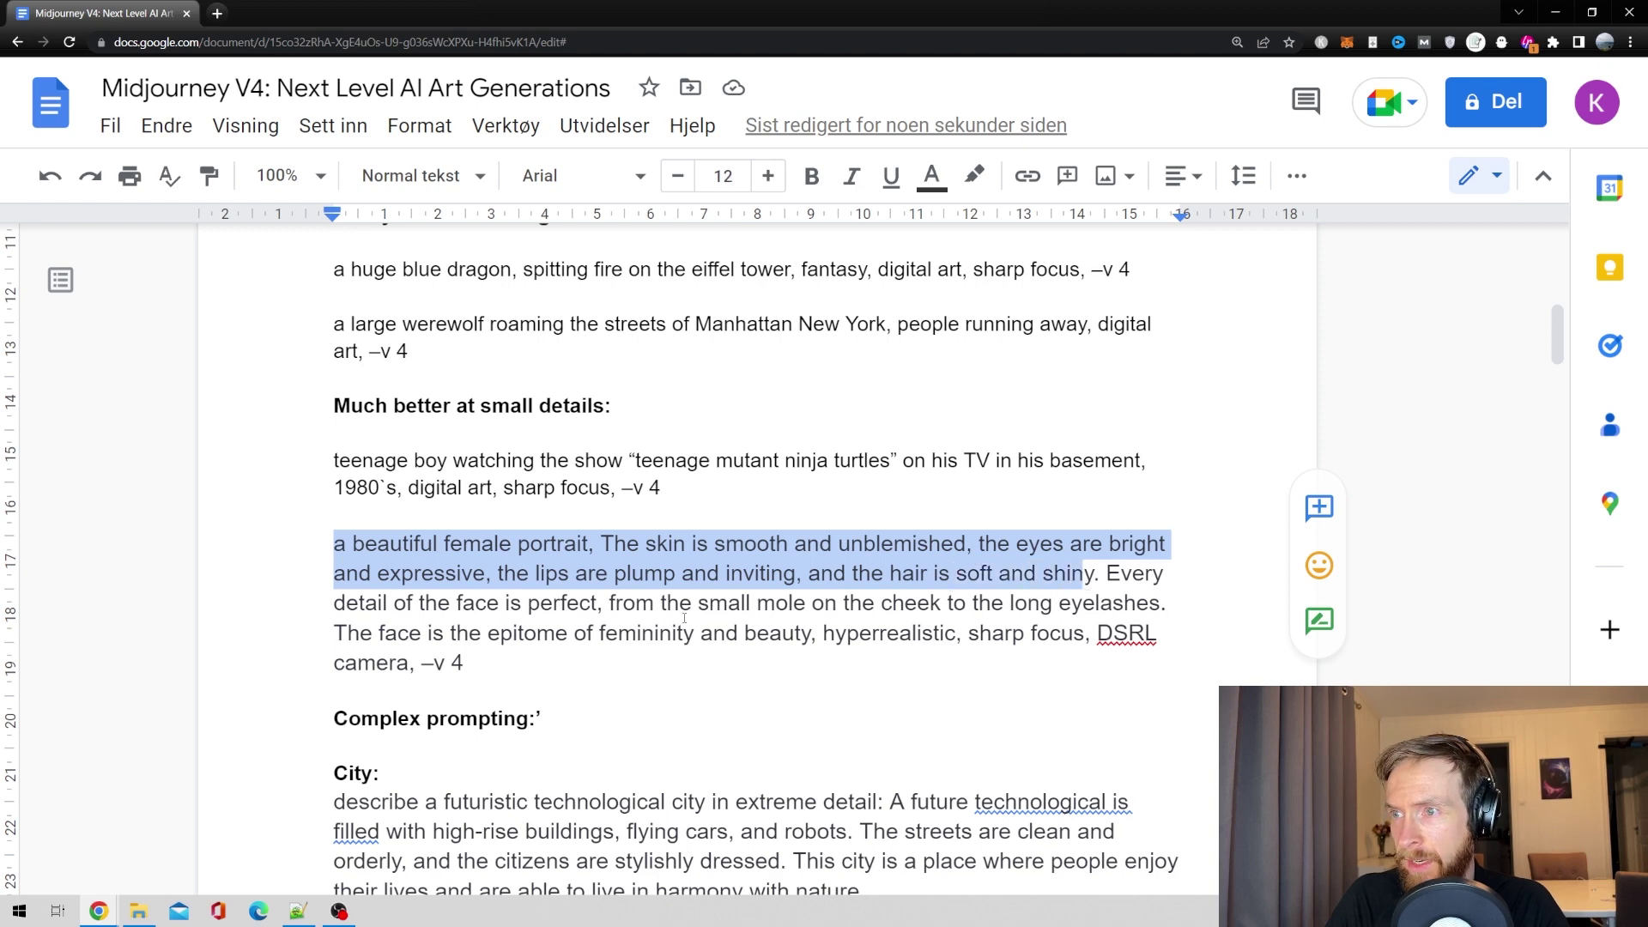
{"action": "left_click", "coordinate": [636, 604]}
{"action": "left_click_drag", "start_coordinate": [539, 574], "coordinate": [1072, 574]}
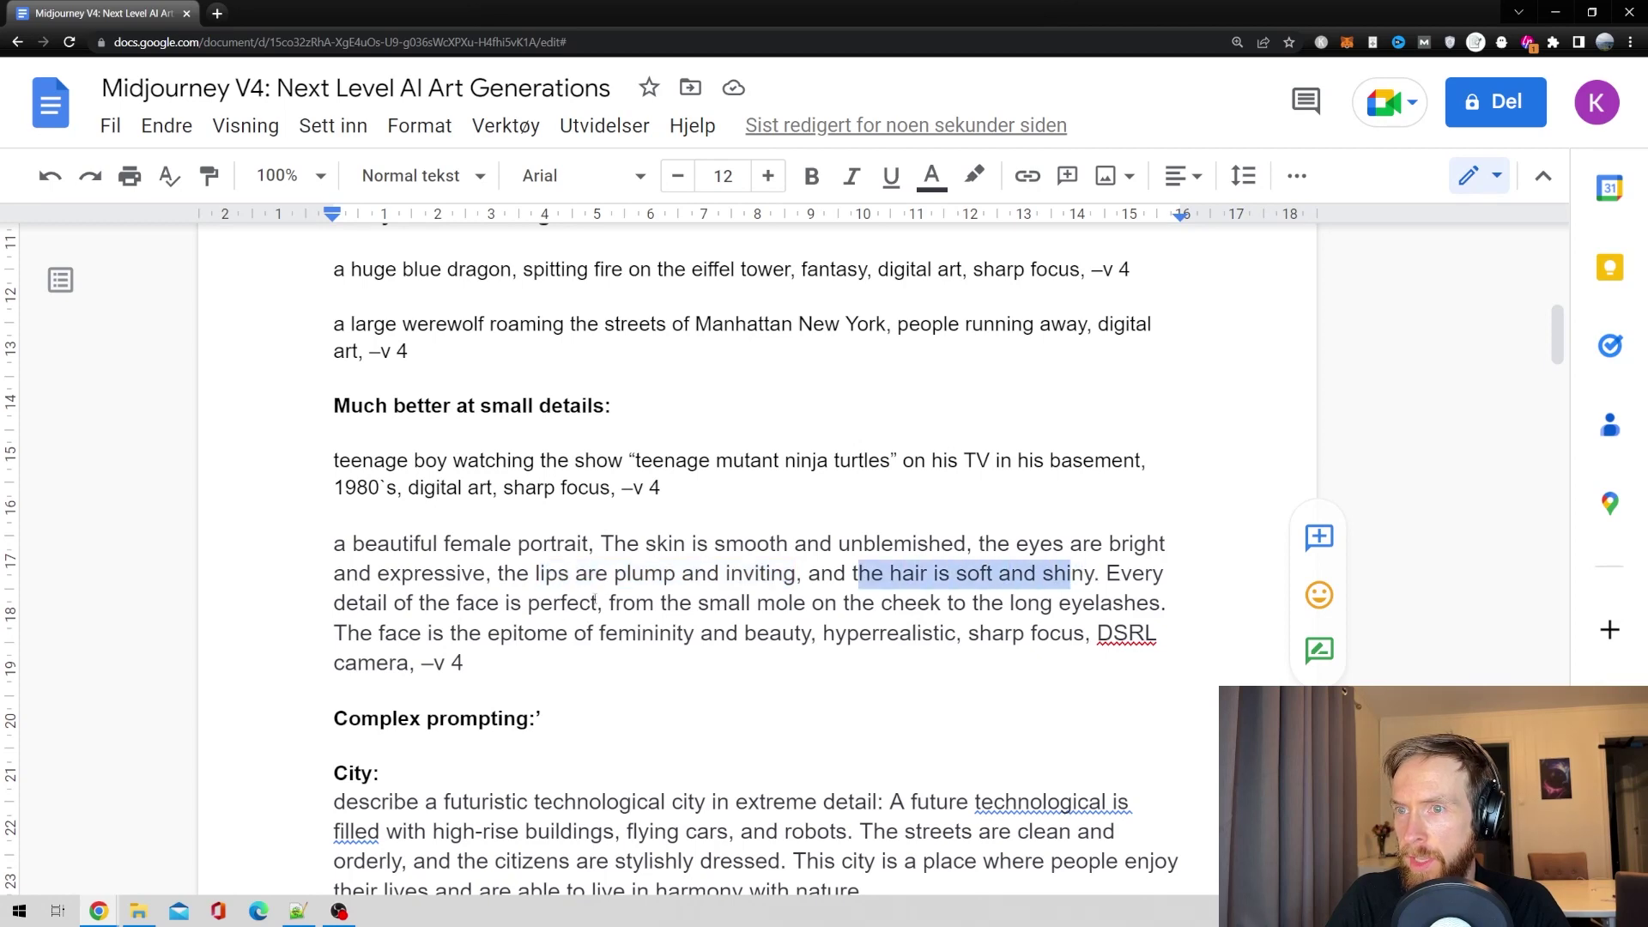
{"action": "left_click_drag", "start_coordinate": [596, 603], "coordinate": [425, 604]}
{"action": "left_click", "coordinate": [614, 603]}
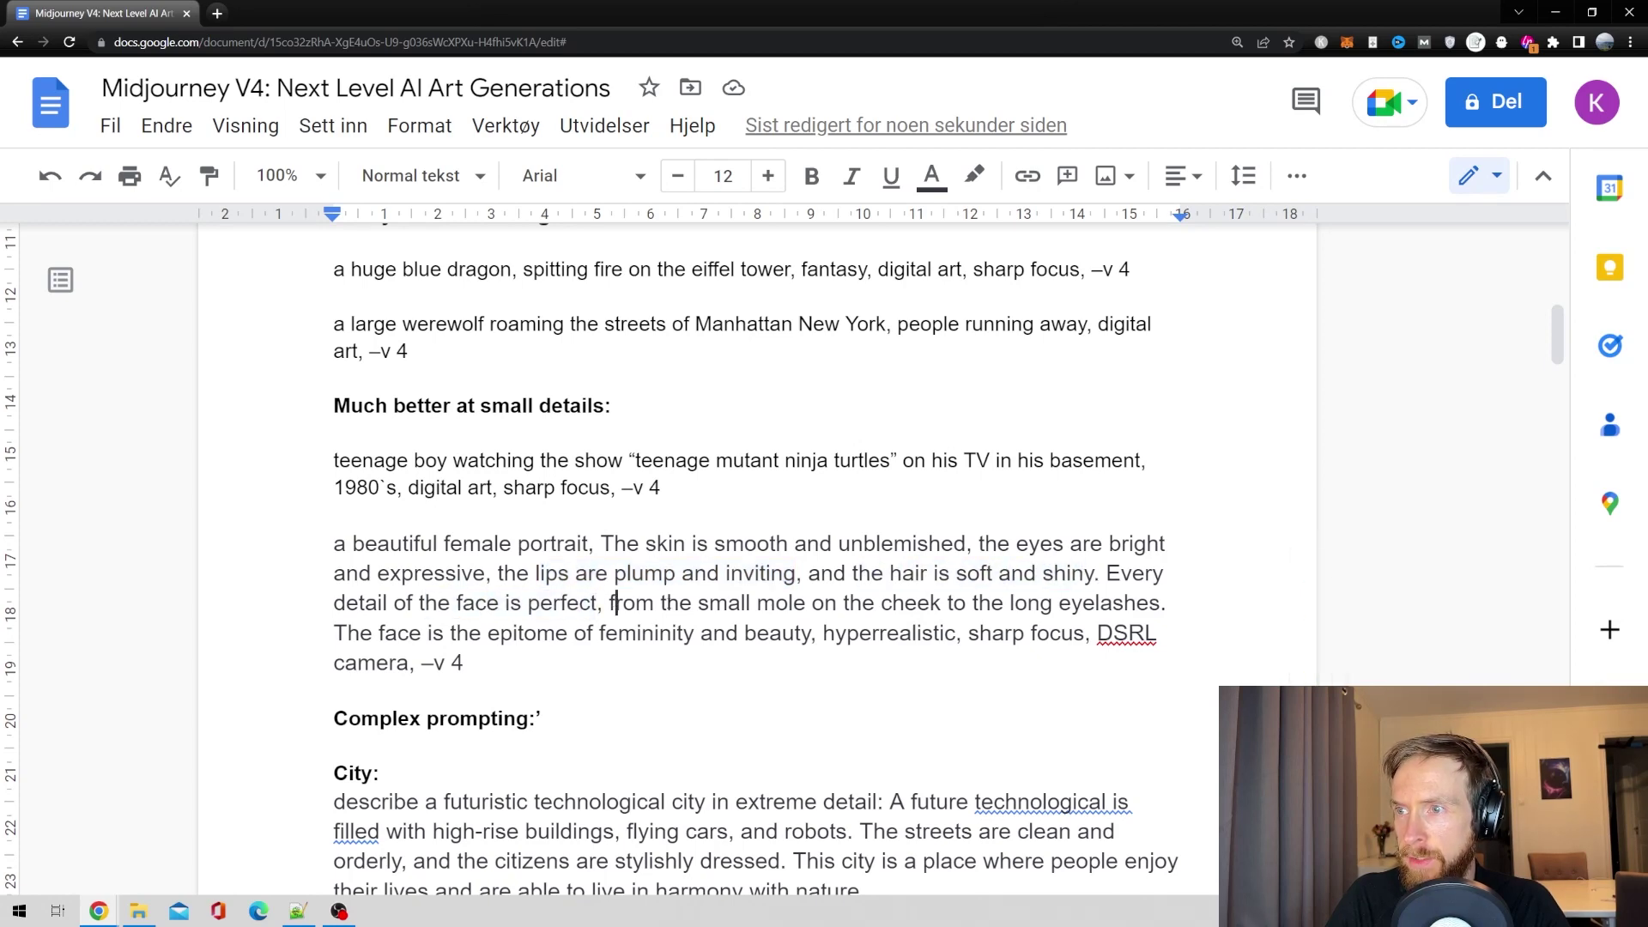
{"action": "left_click_drag", "start_coordinate": [909, 603], "coordinate": [680, 603]}
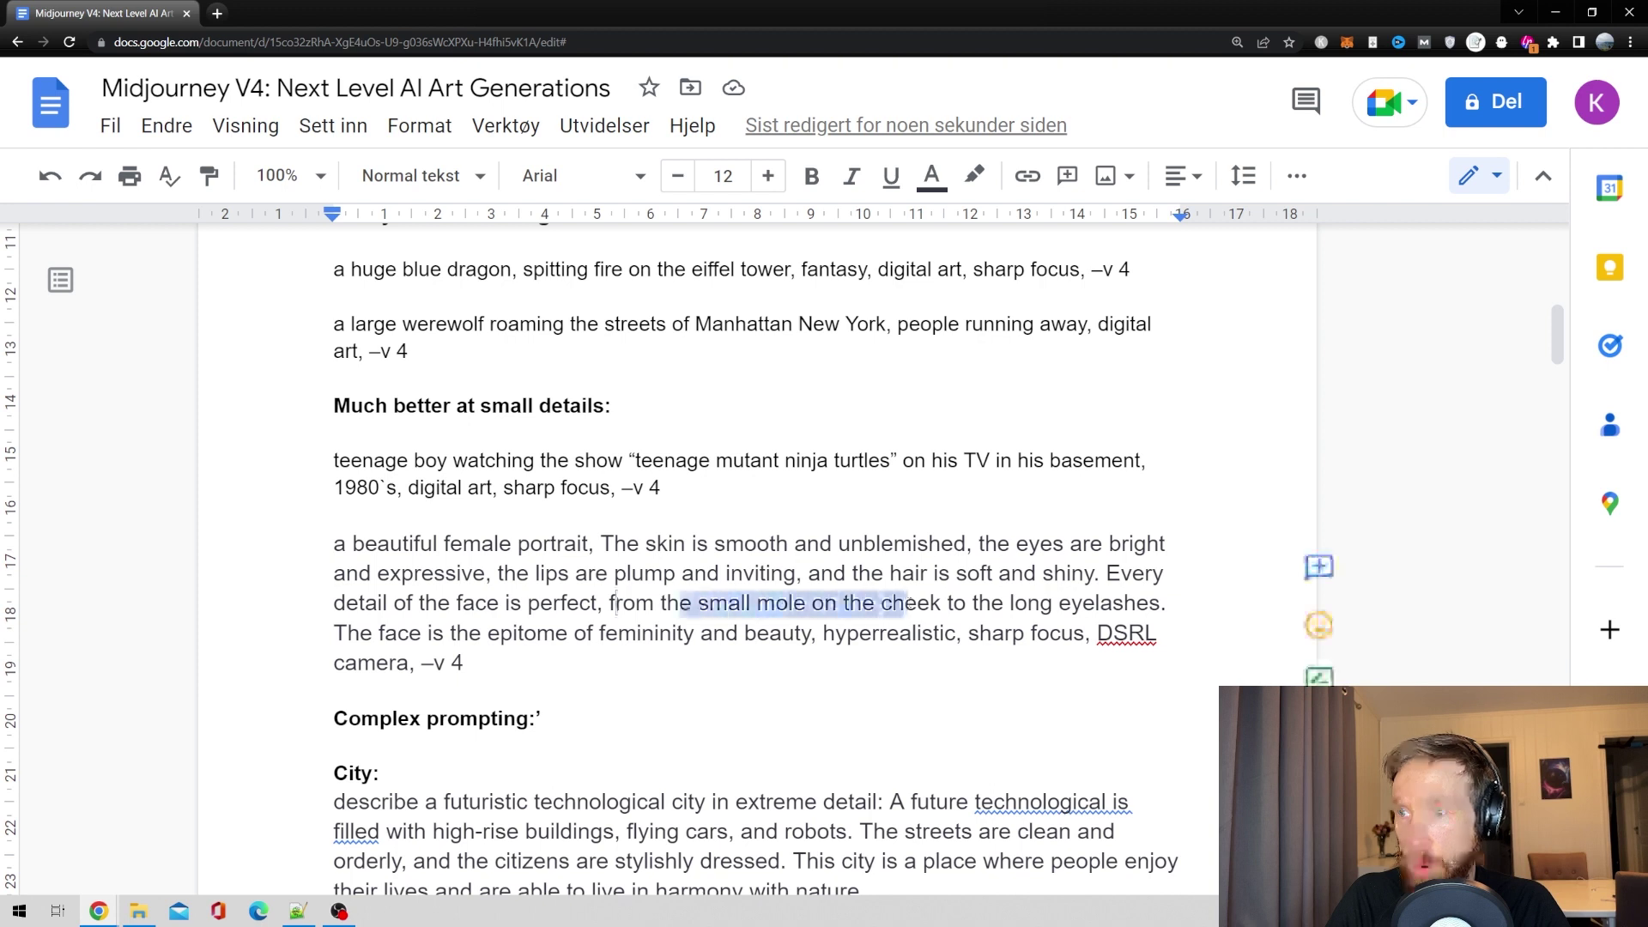
{"action": "left_click", "coordinate": [917, 602]}
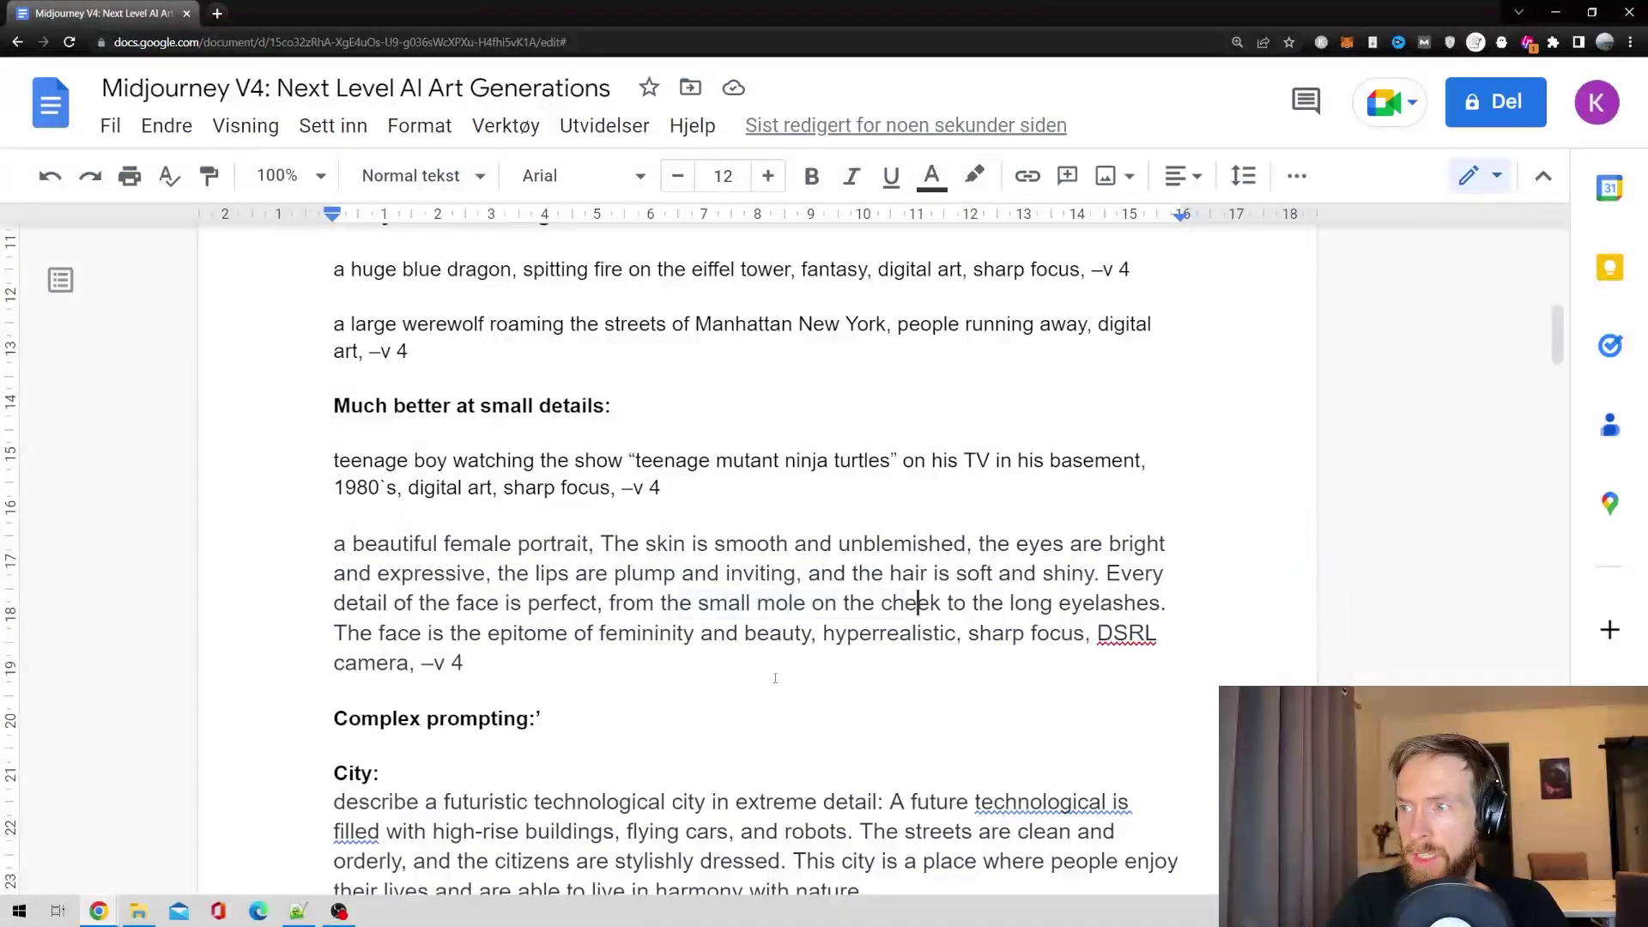
{"action": "left_click", "coordinate": [495, 663]}
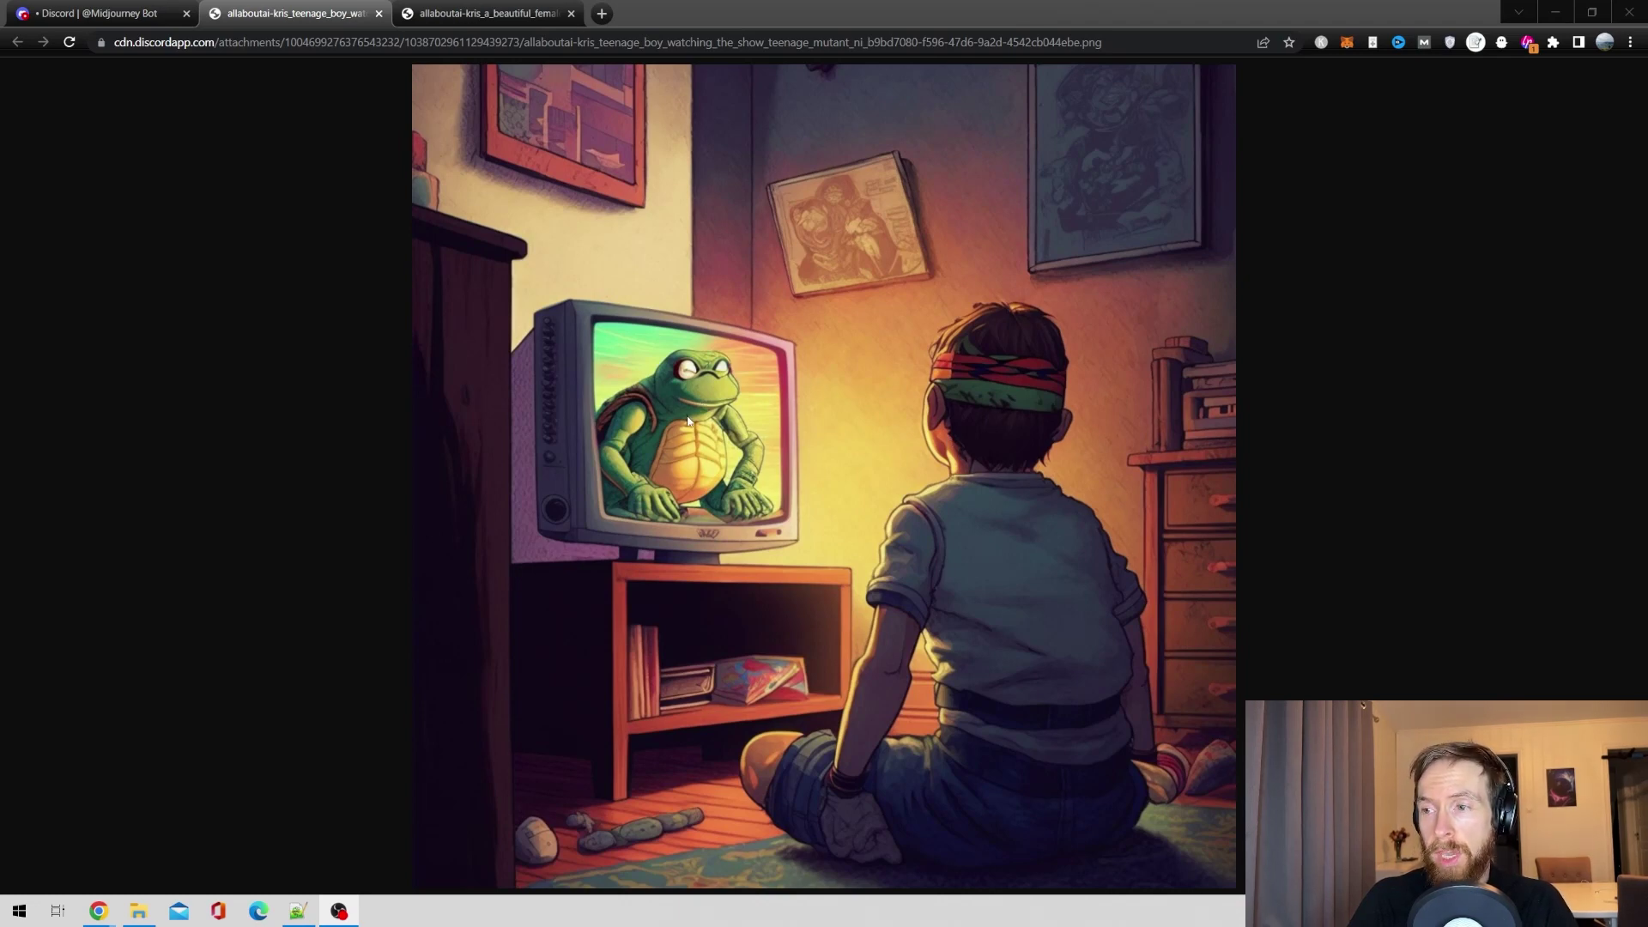
View the generated female portrait image in its browser tab.
{"action": "left_click", "coordinate": [485, 12]}
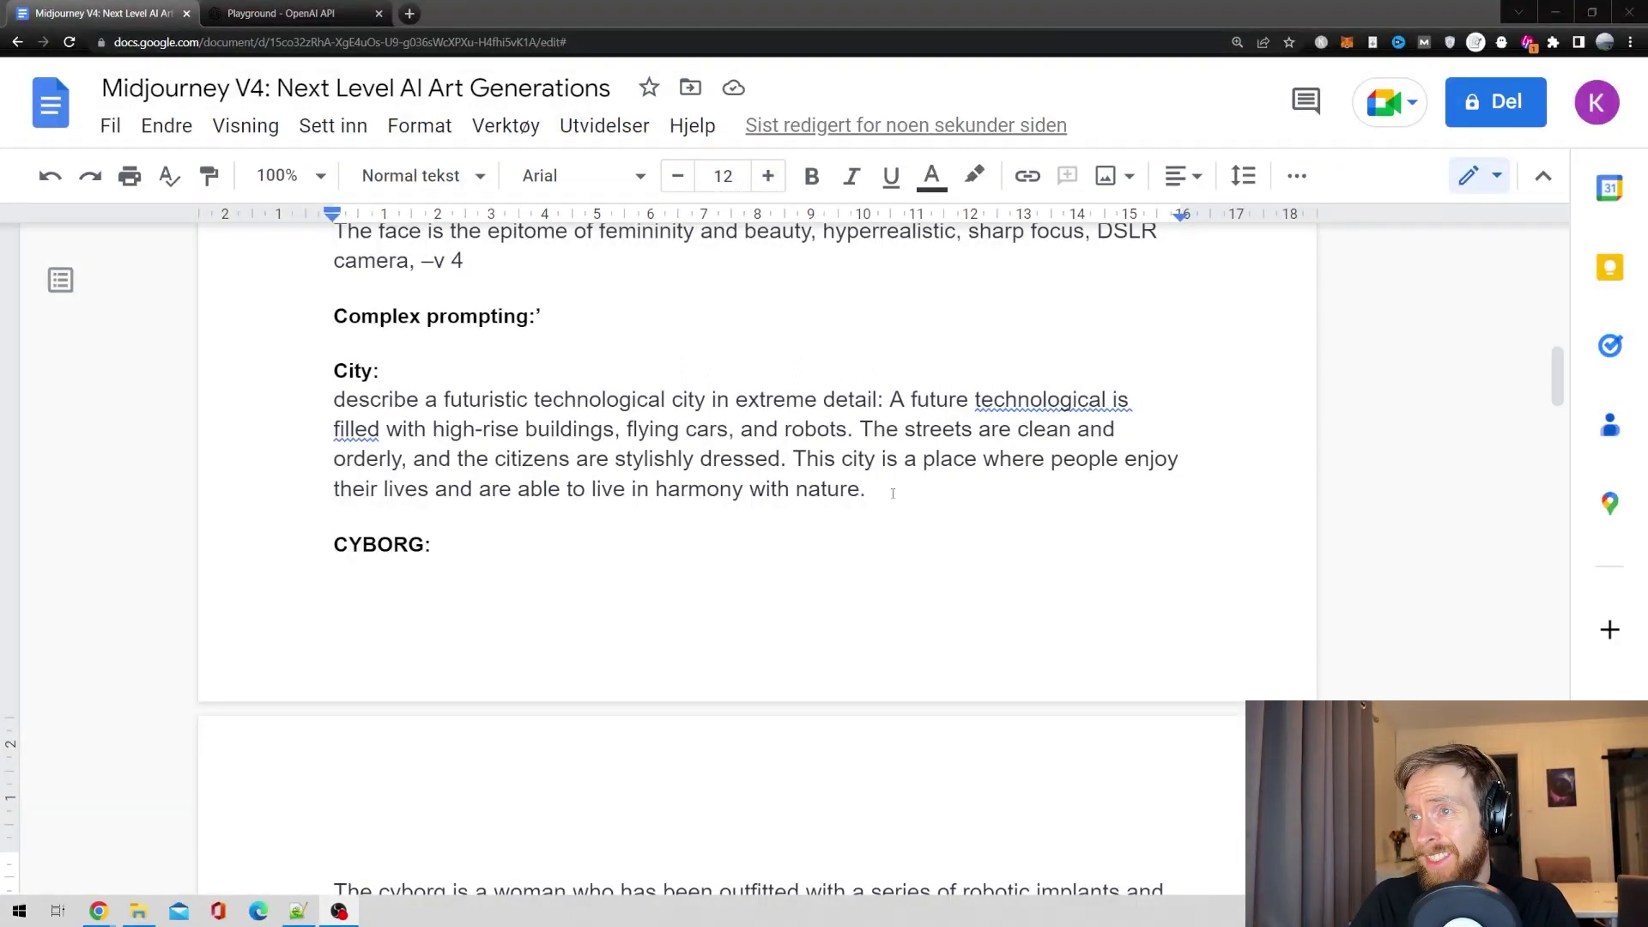
{"action": "left_click_drag", "start_coordinate": [893, 493], "coordinate": [890, 401]}
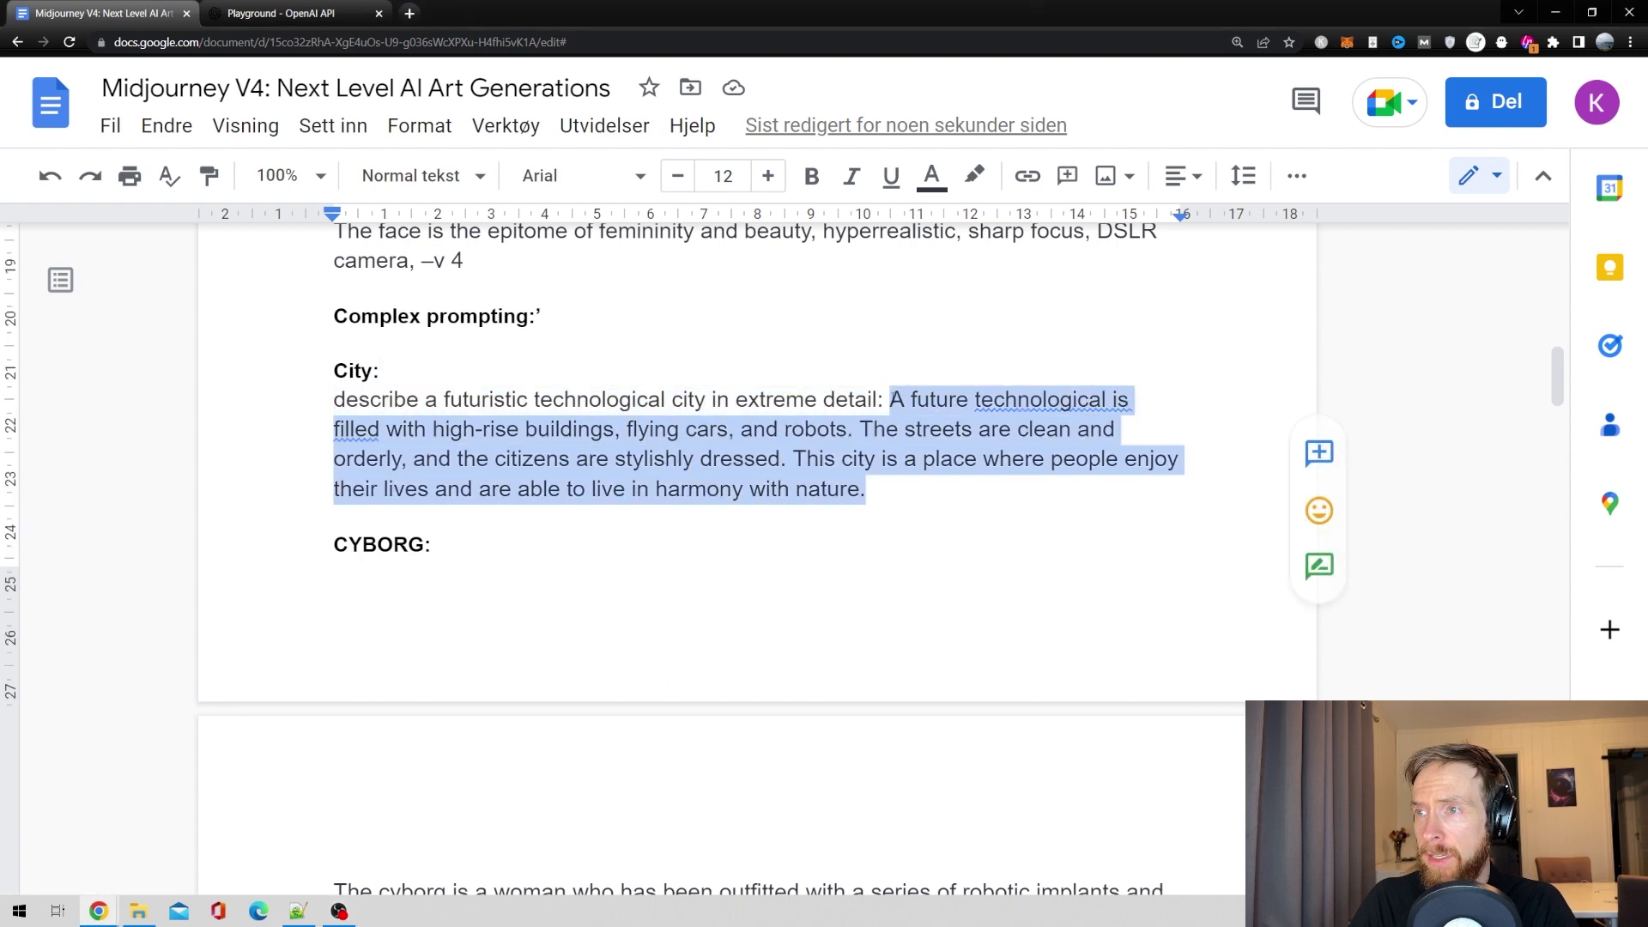
{"action": "left_click", "coordinate": [910, 492]}
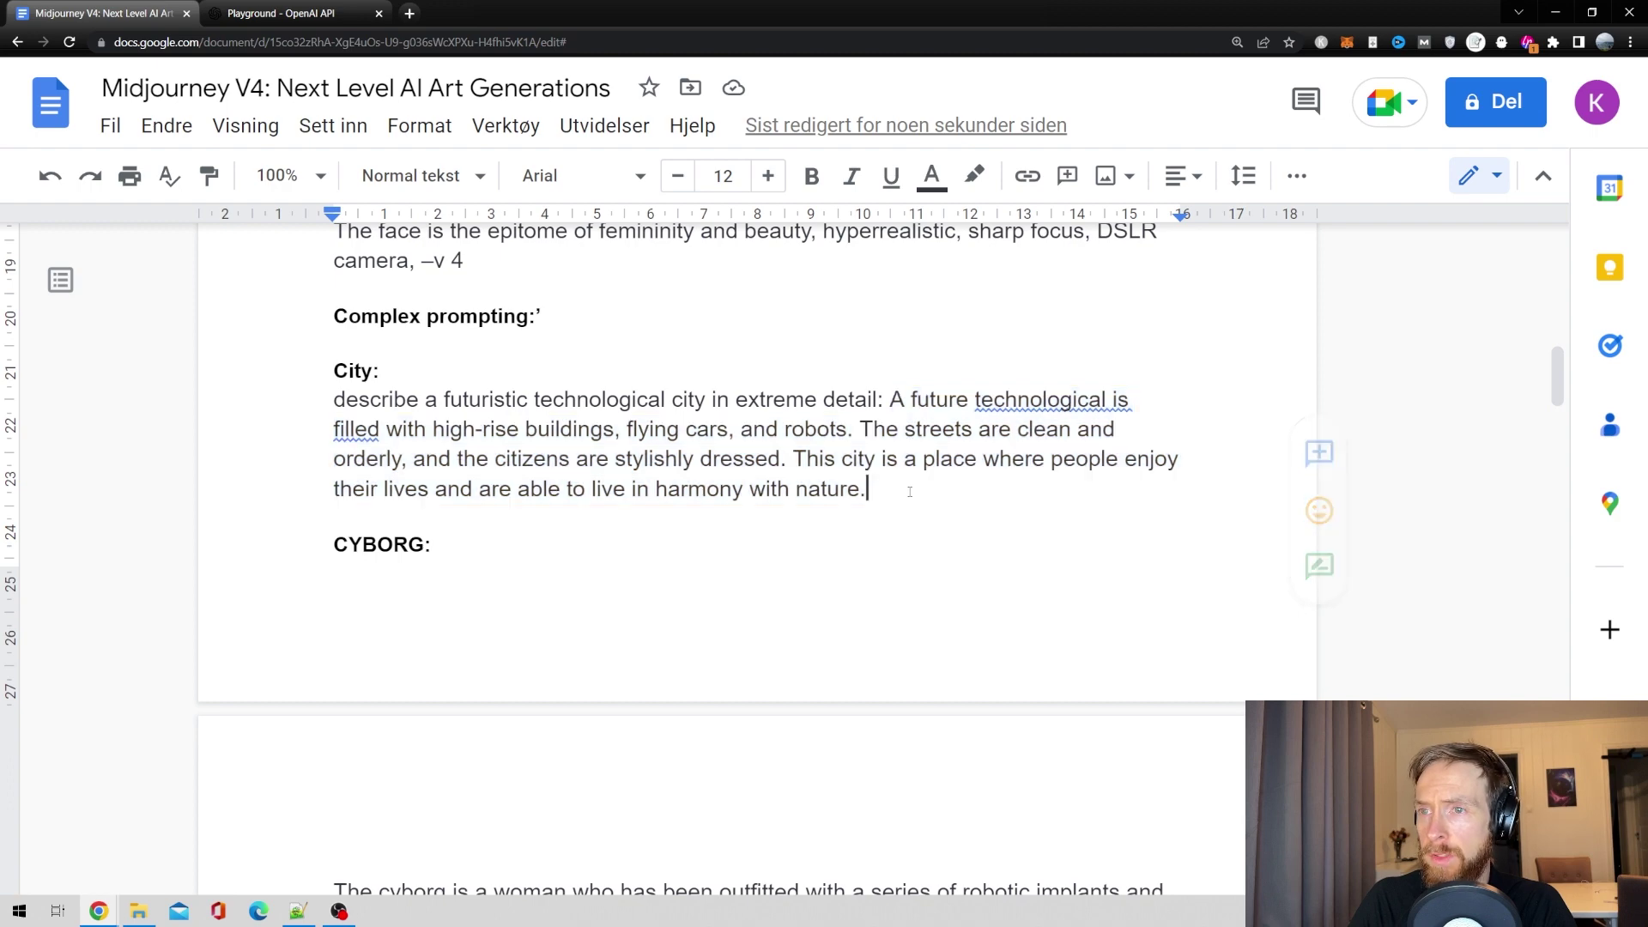
{"action": "scroll", "coordinate": [910, 492], "scroll_direction": "down", "scroll_amount": 2}
{"action": "scroll", "coordinate": [389, 414], "scroll_direction": "down", "scroll_amount": 1}
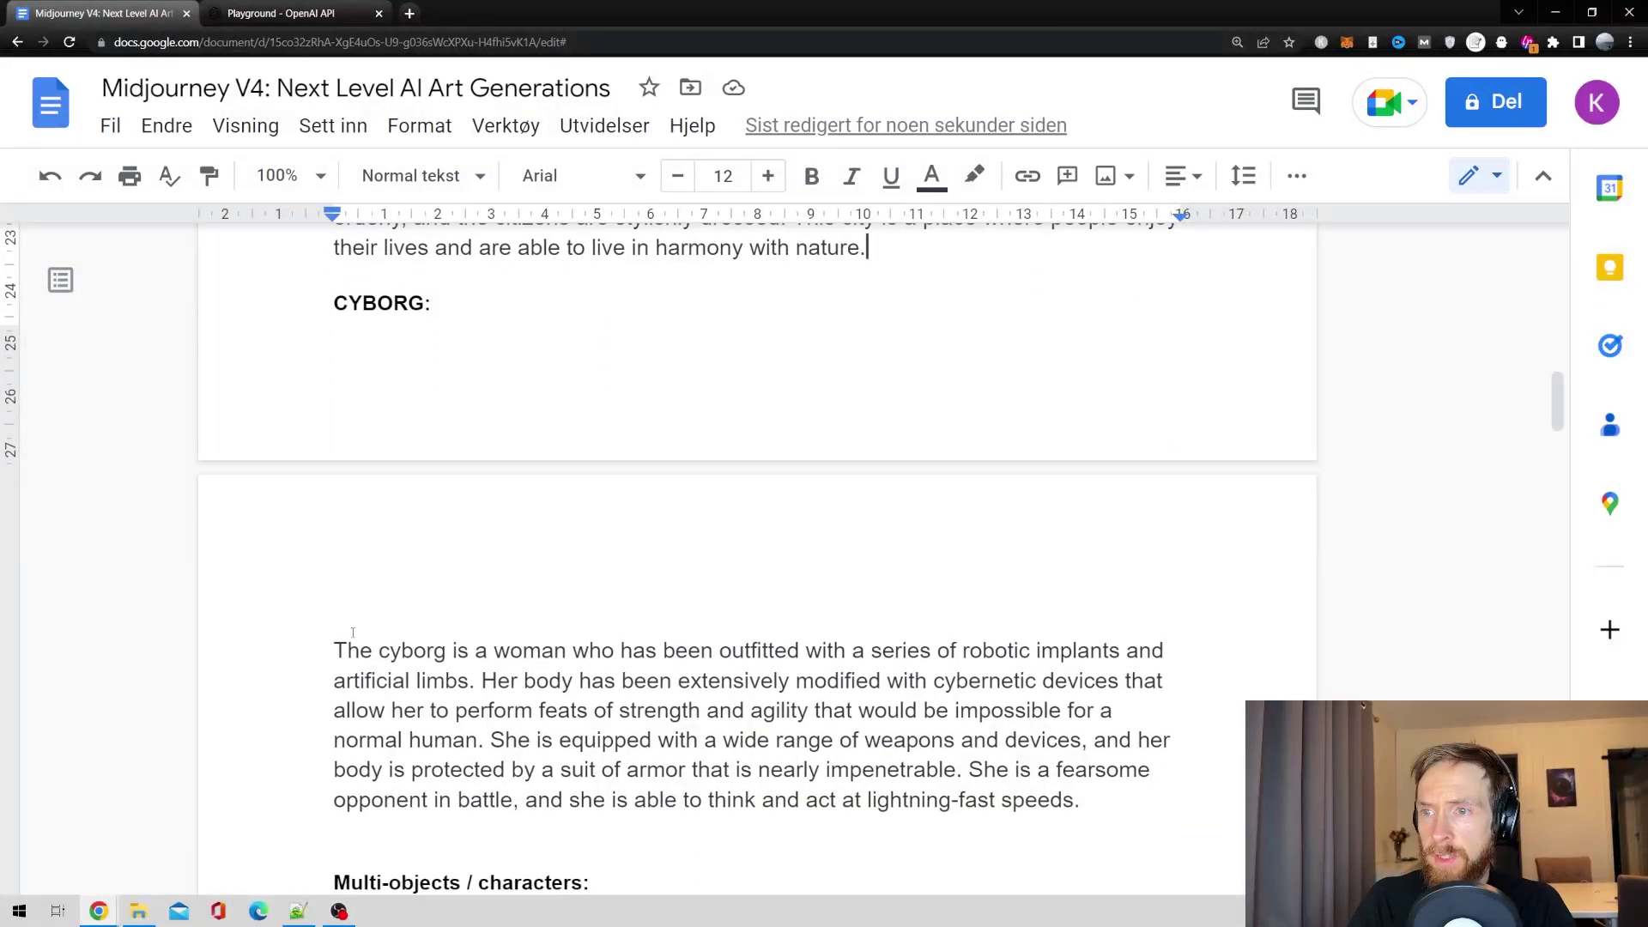
{"action": "left_click_drag", "start_coordinate": [335, 650], "coordinate": [1095, 804]}
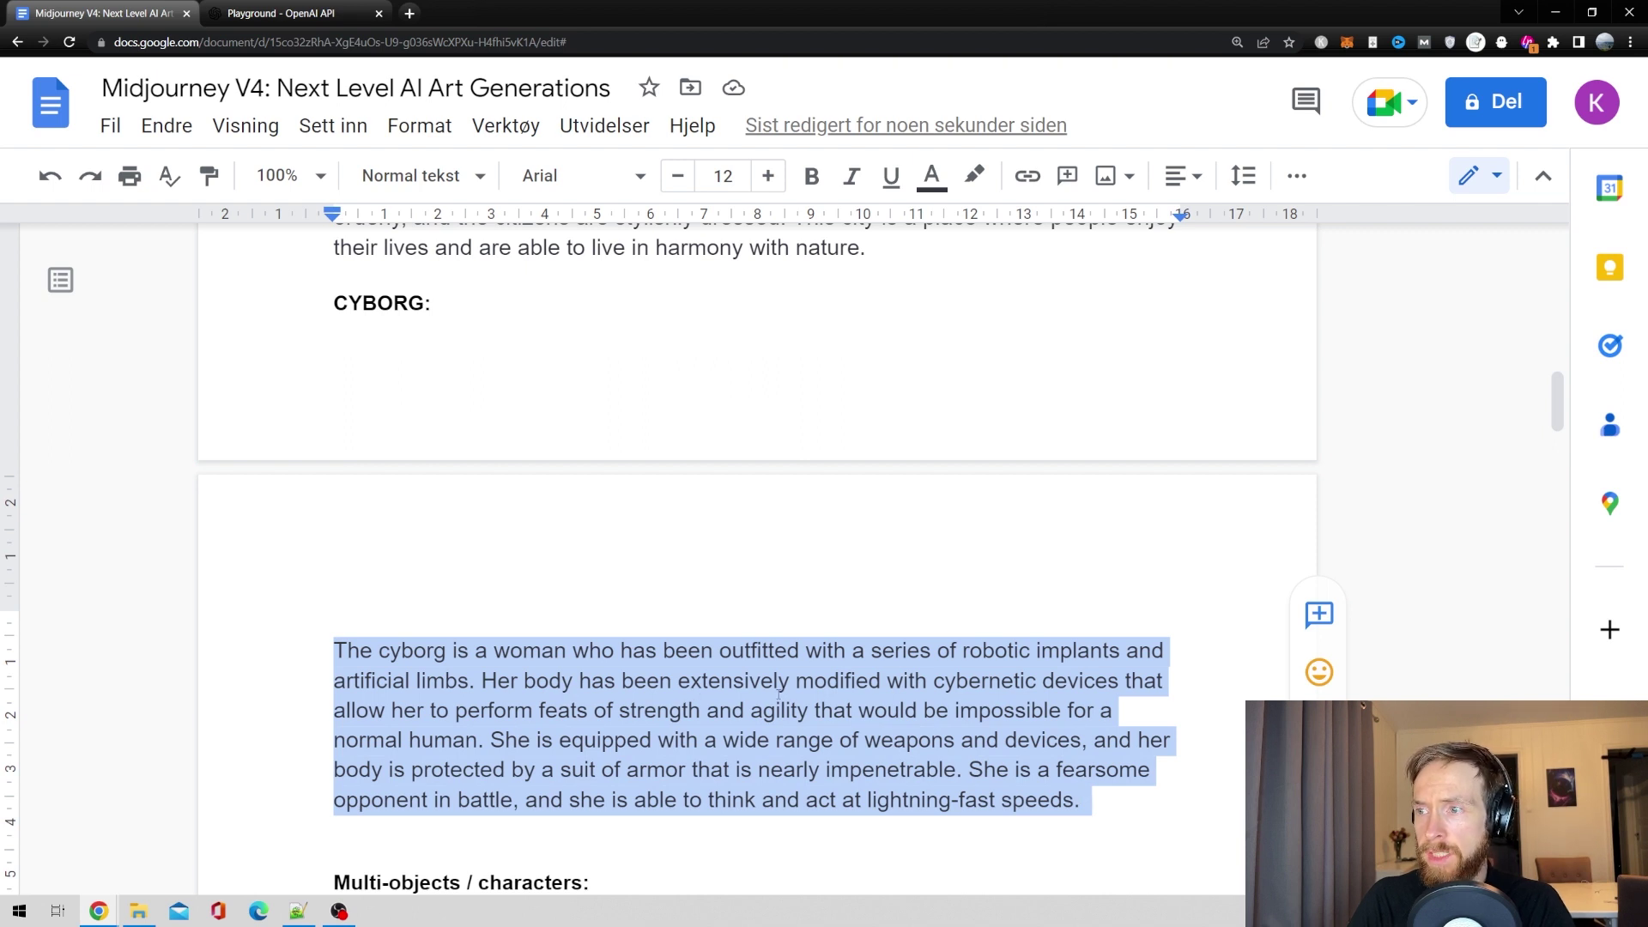
{"action": "left_click", "coordinate": [1106, 803]}
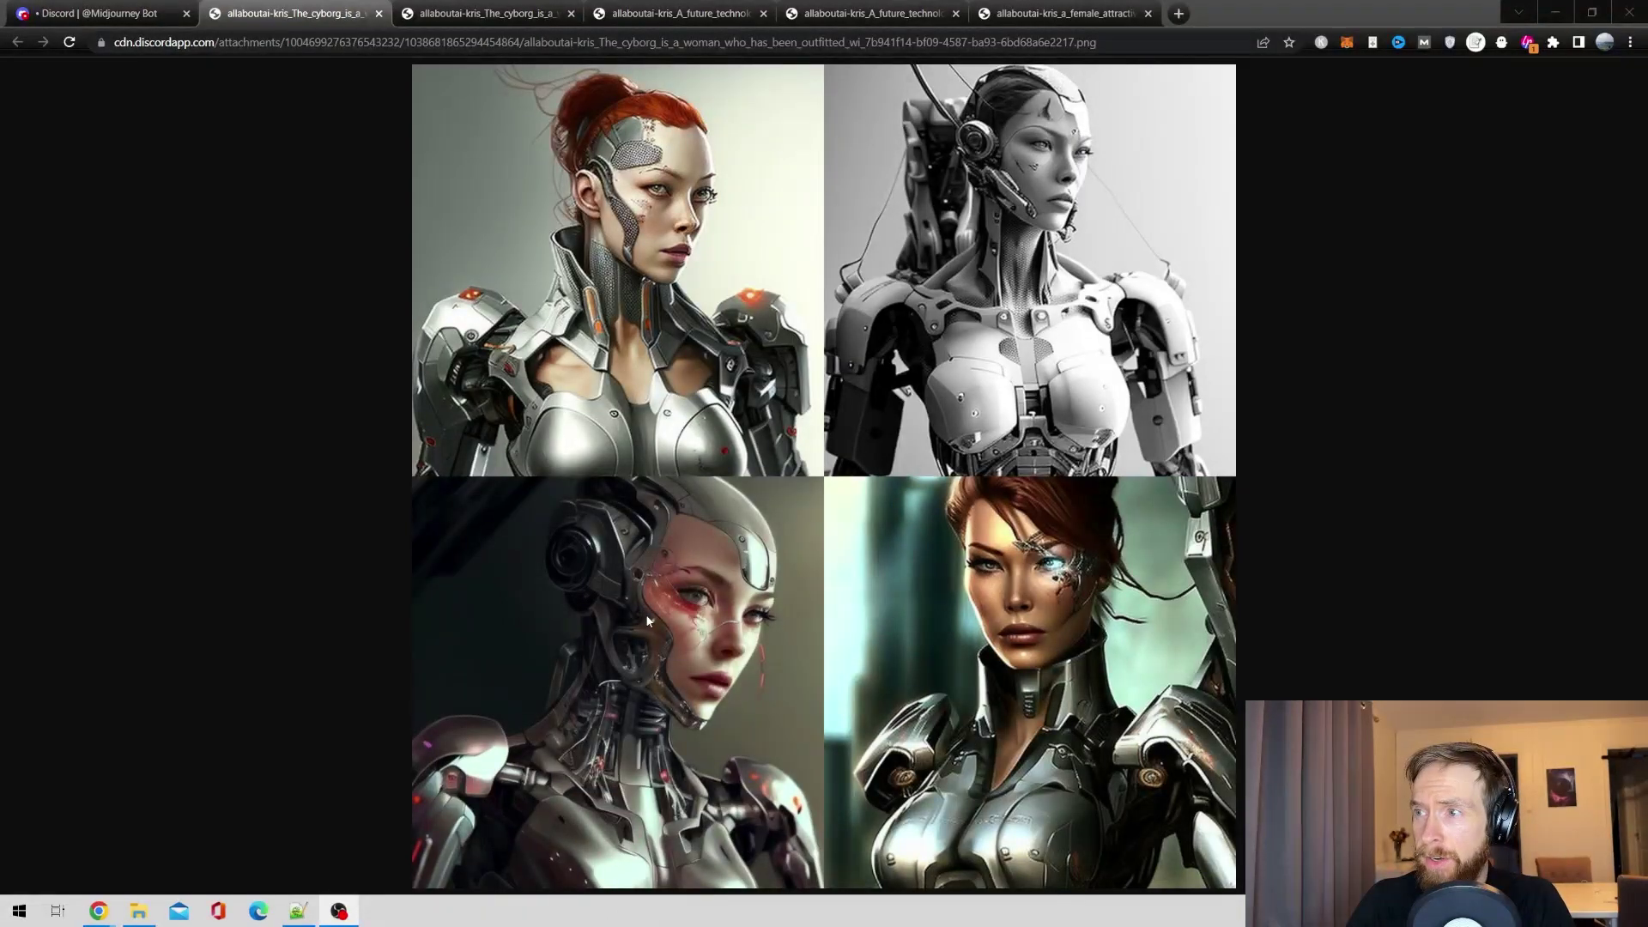
Zoom into the single cyborg portrait to inspect its details, then reset the zoom.
{"action": "key", "text": "ctrl+Tab"}
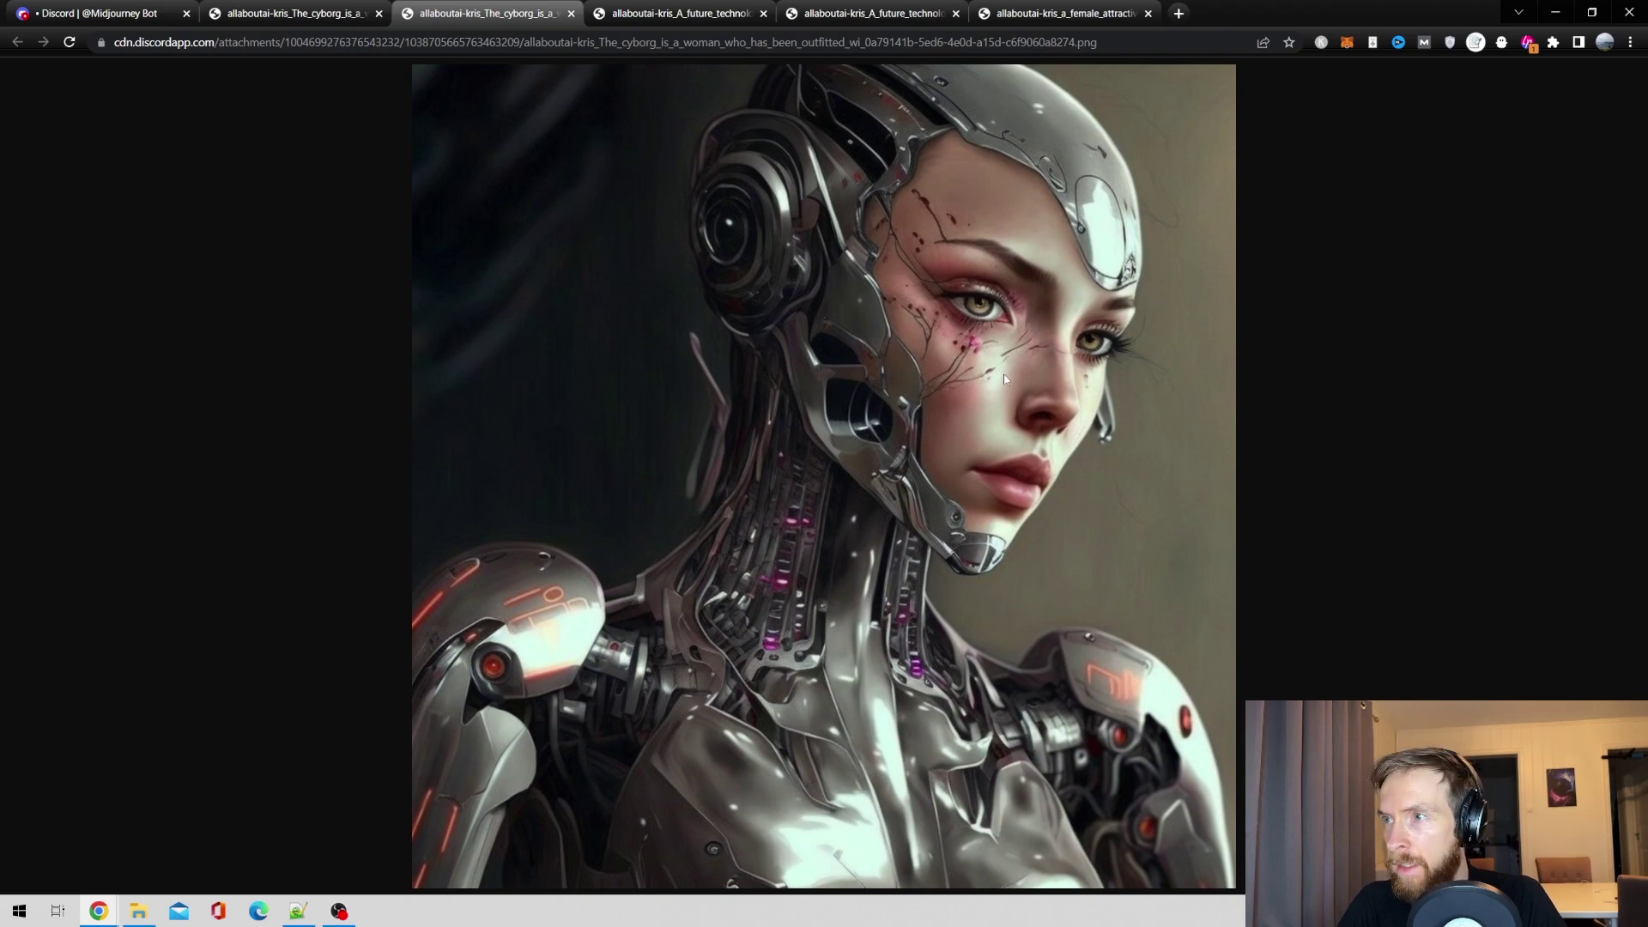
{"action": "key", "text": "ctrl+plus"}
{"action": "key", "text": "ctrl+plus"}
{"action": "key", "text": "ctrl+plus"}
{"action": "key", "text": "ctrl+plus"}
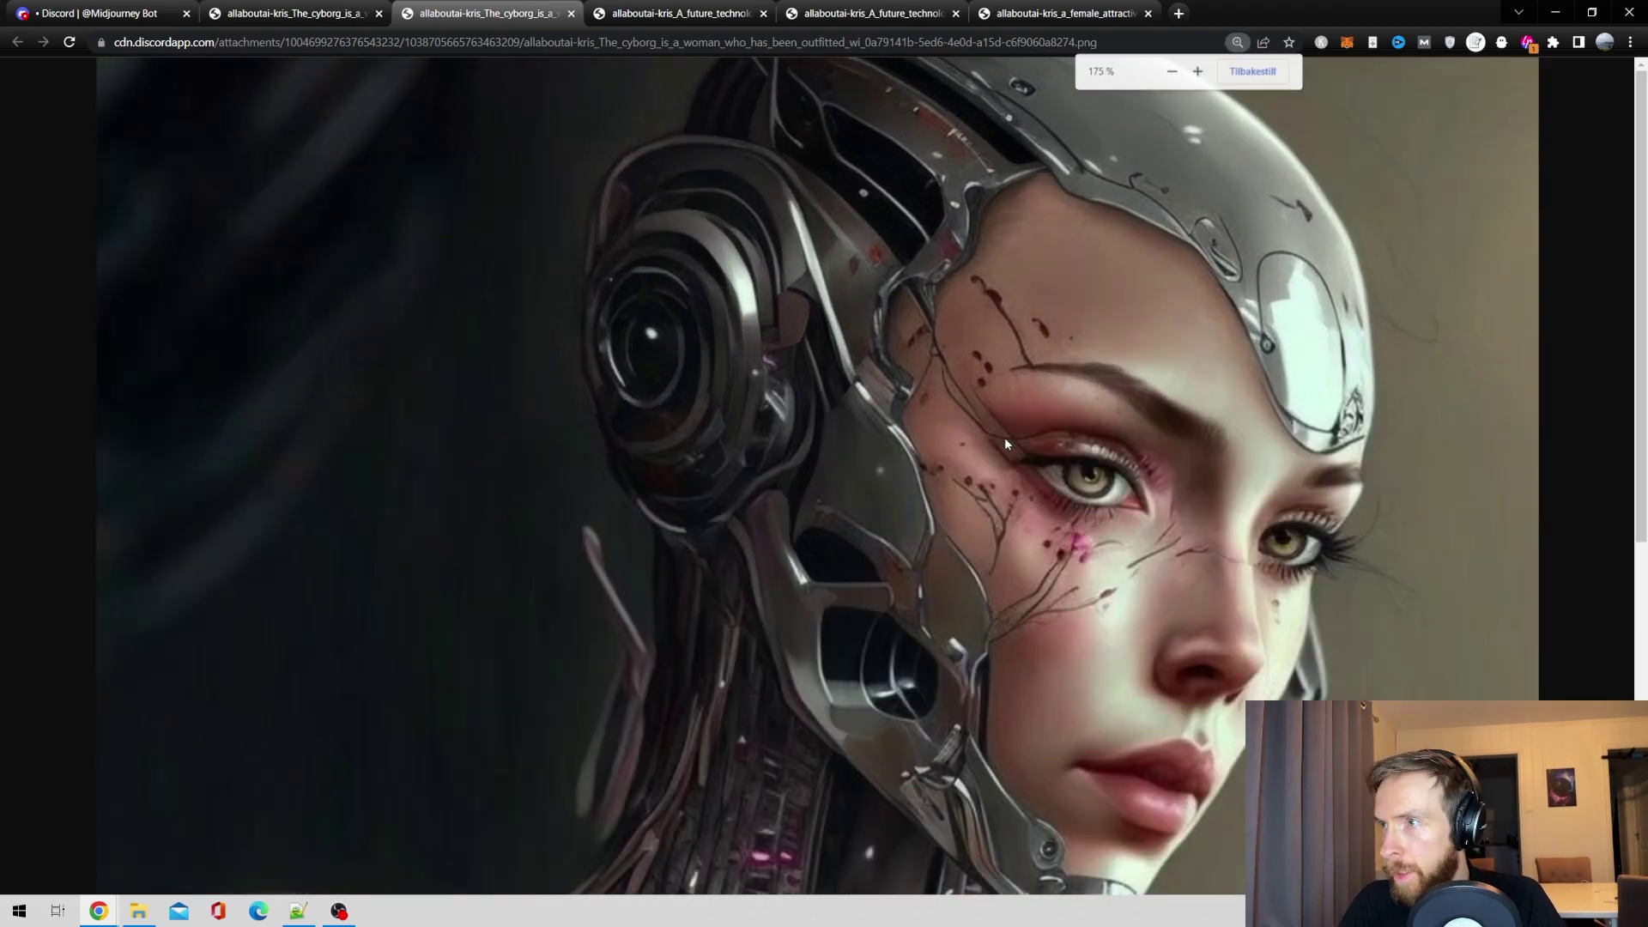
{"action": "scroll", "coordinate": [1006, 439], "scroll_direction": "down", "scroll_amount": 5}
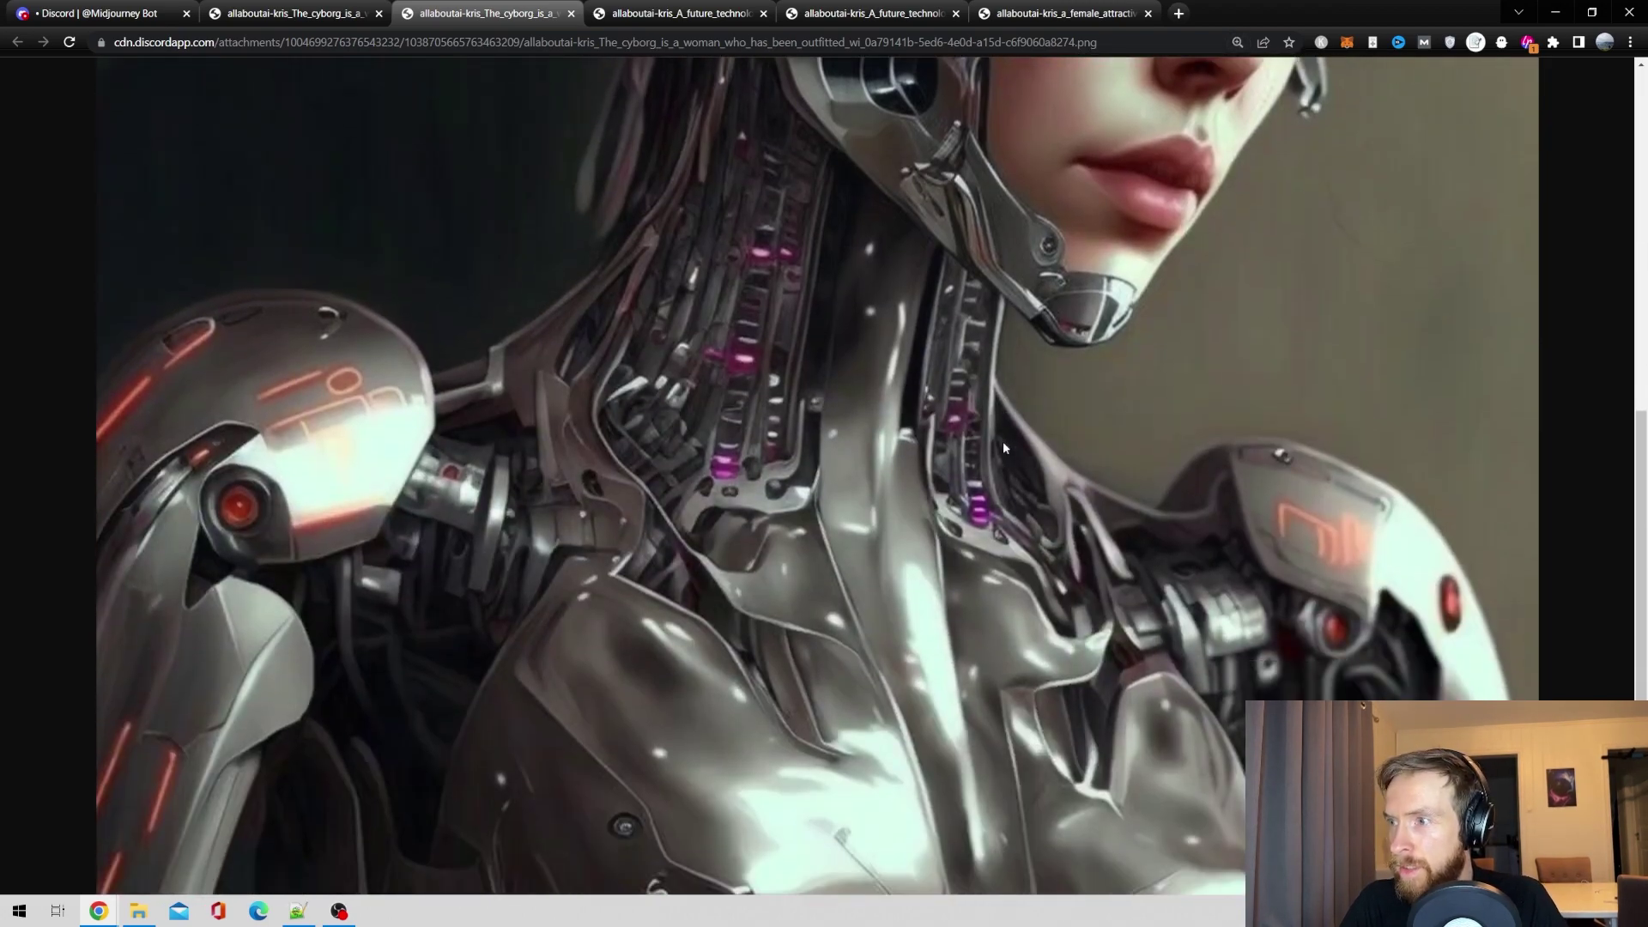
{"action": "scroll", "coordinate": [996, 464], "scroll_direction": "up", "scroll_amount": 4}
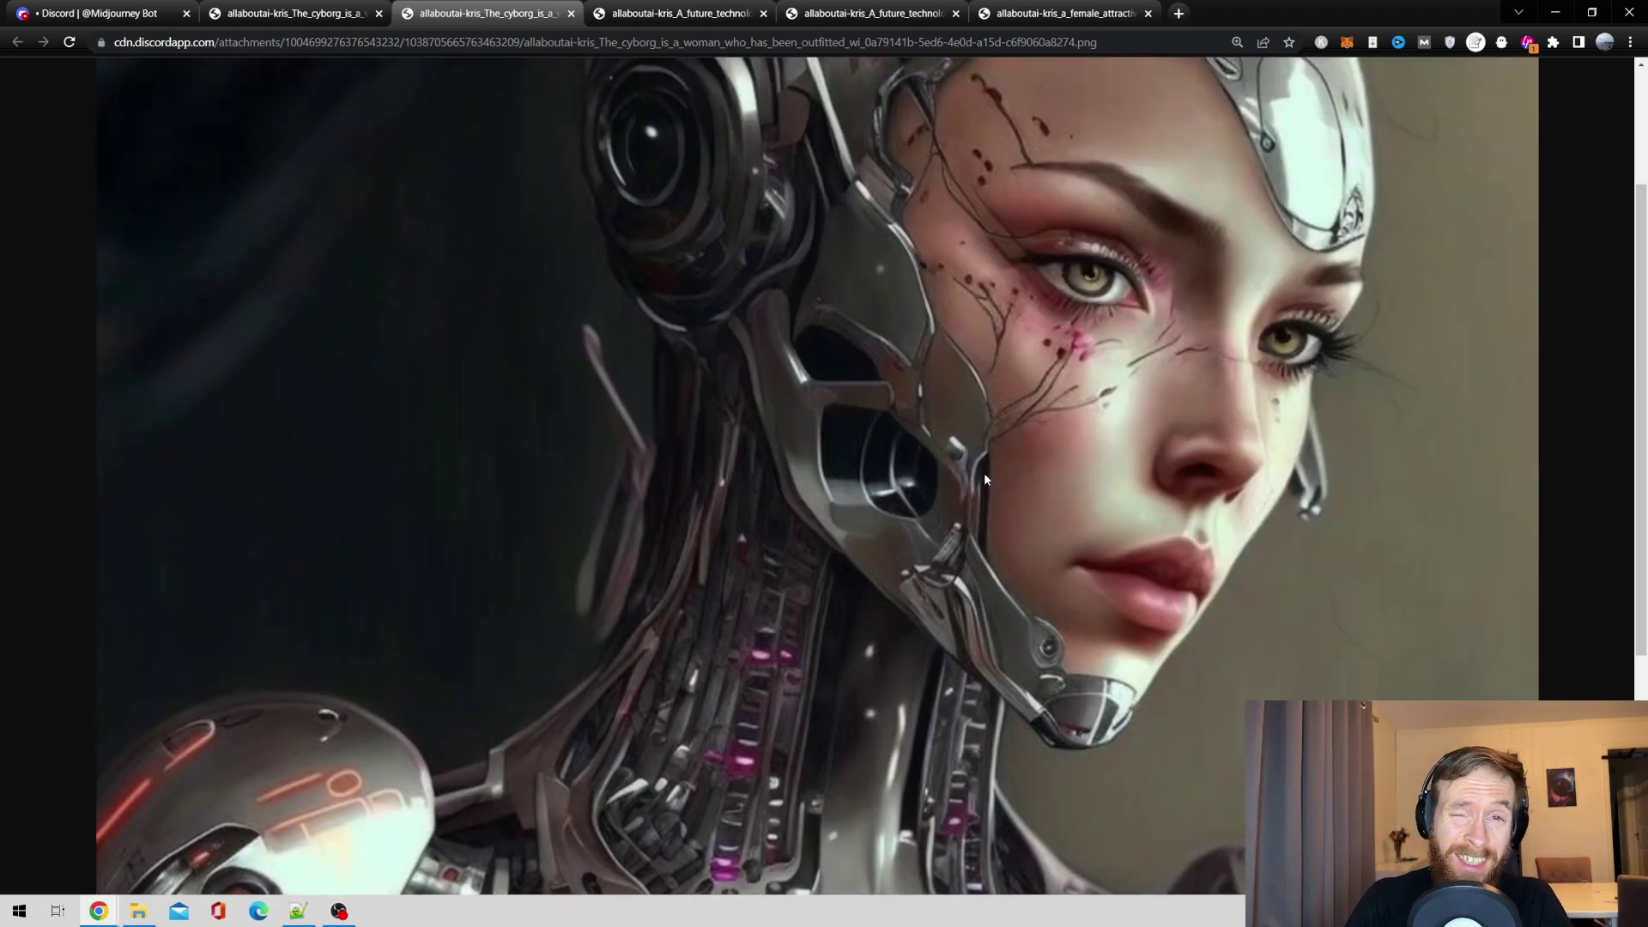
{"action": "key", "text": "ctrl+0"}
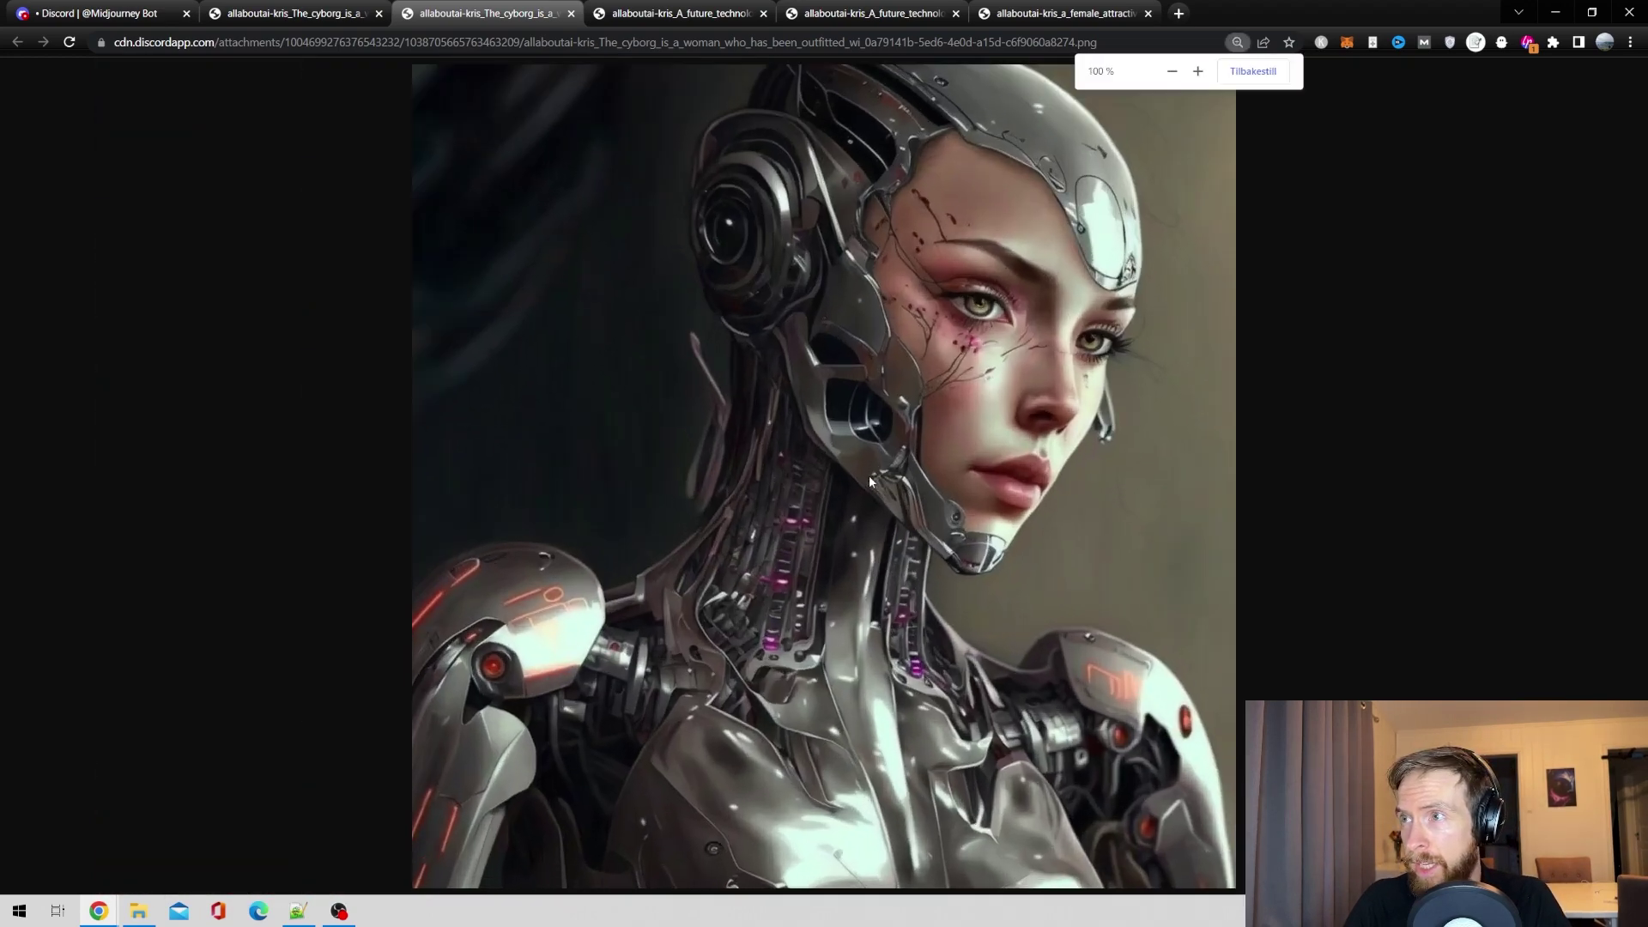
{"action": "scroll", "coordinate": [868, 475], "scroll_direction": "up", "scroll_amount": 4}
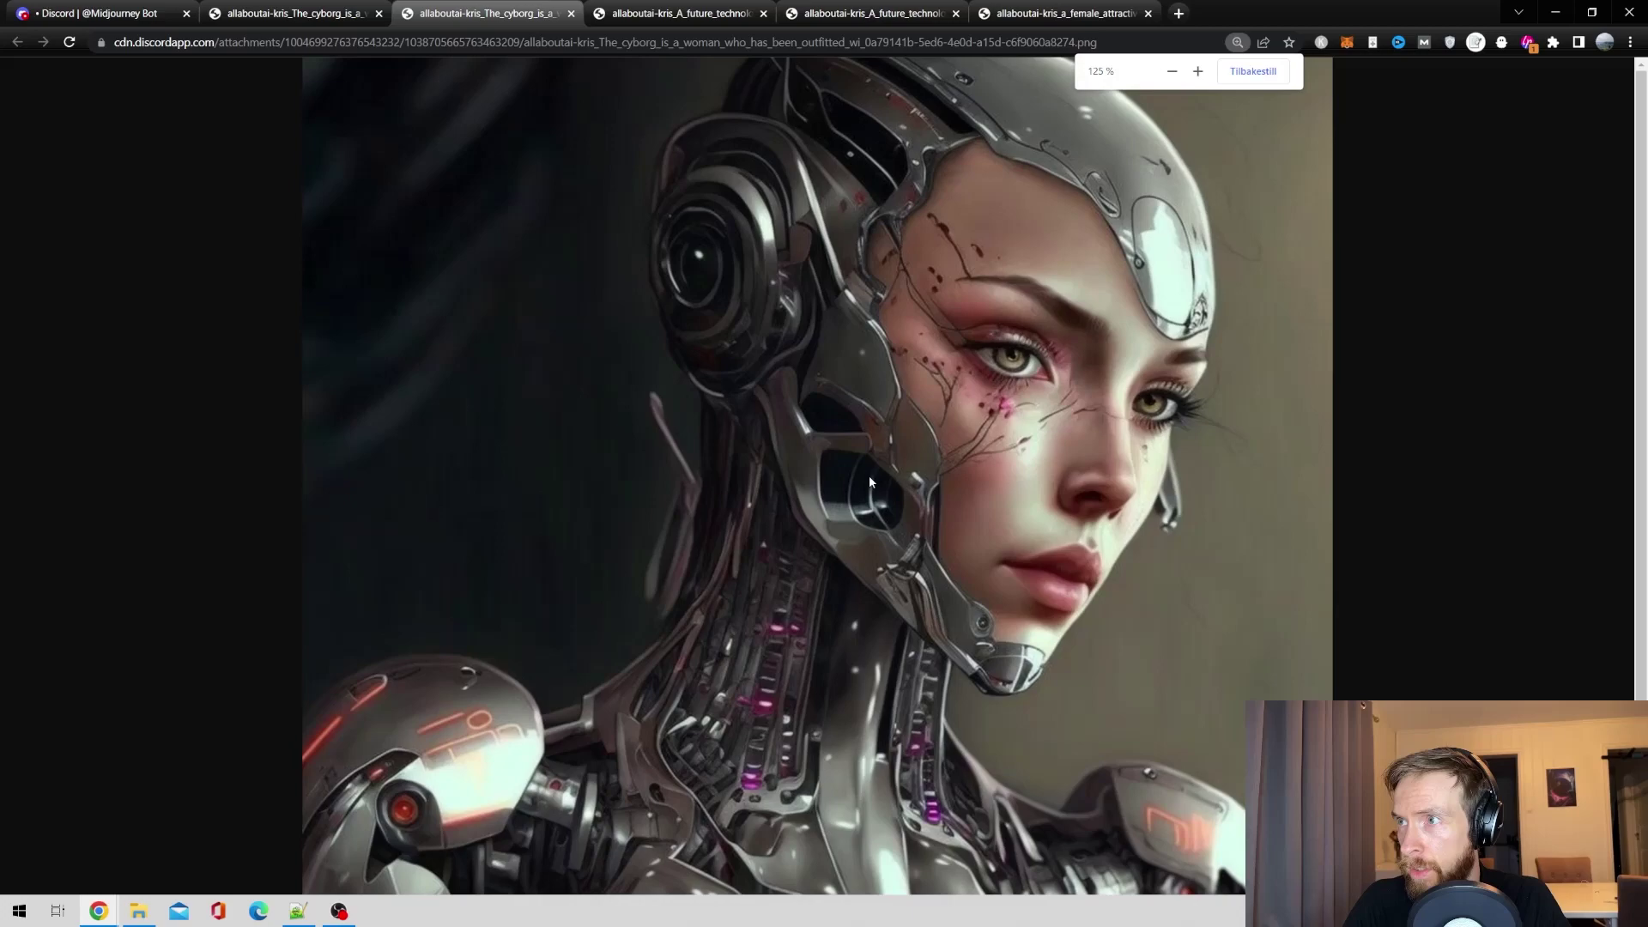
{"action": "scroll", "coordinate": [912, 517], "scroll_direction": "down", "scroll_amount": 3}
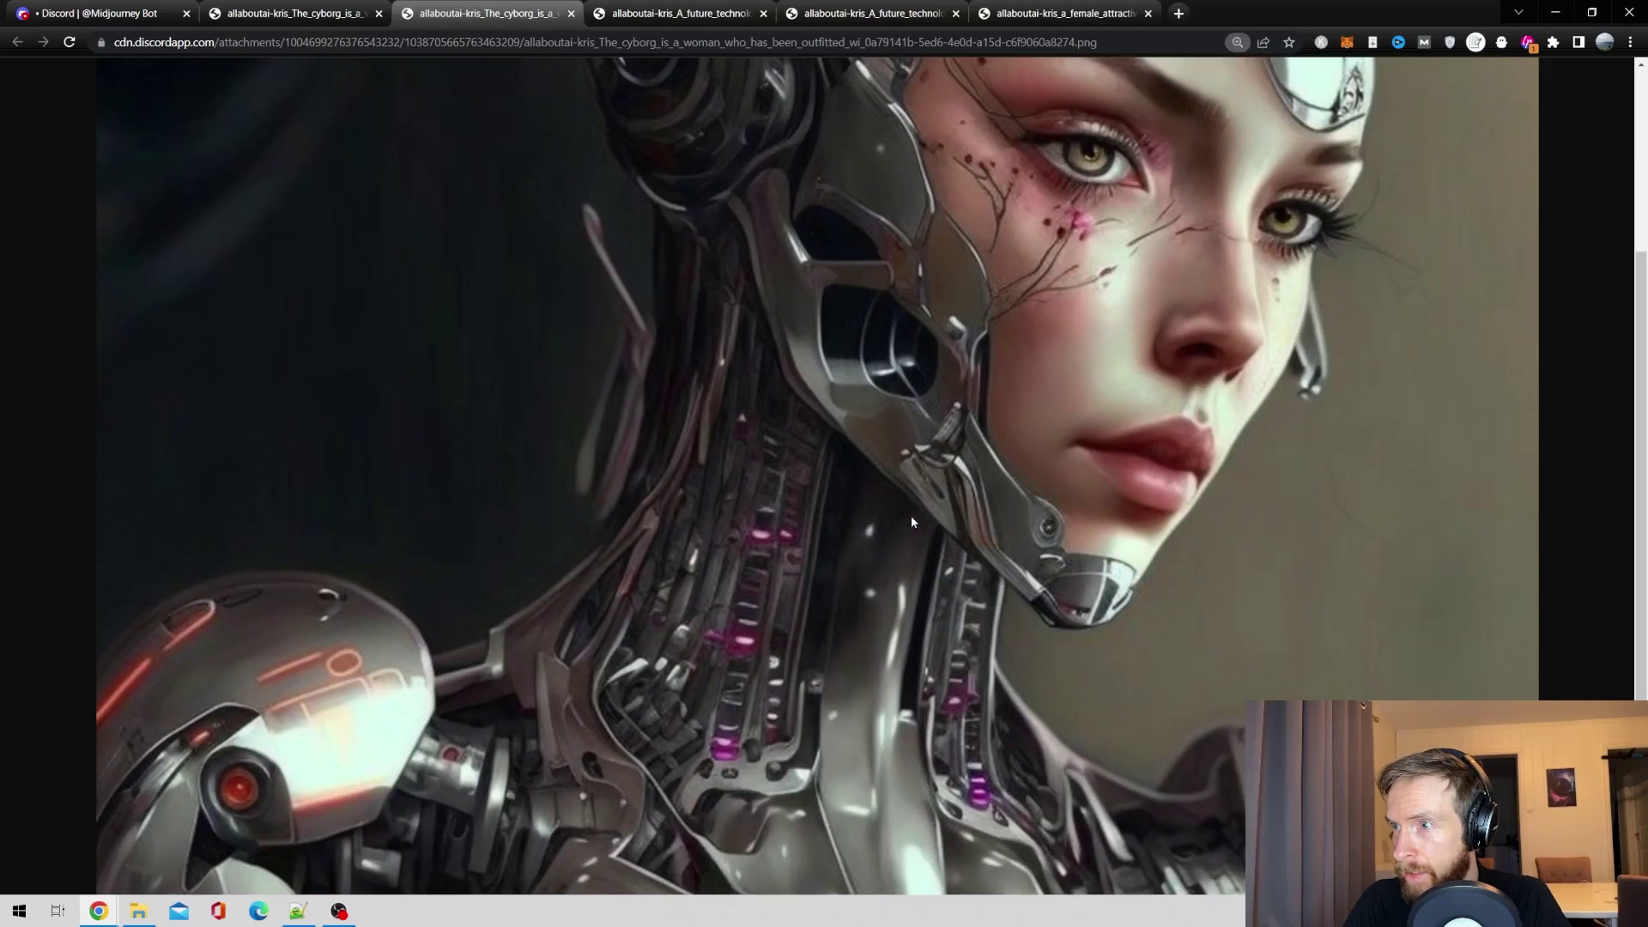
{"action": "scroll", "coordinate": [909, 515], "scroll_direction": "down", "scroll_amount": 2}
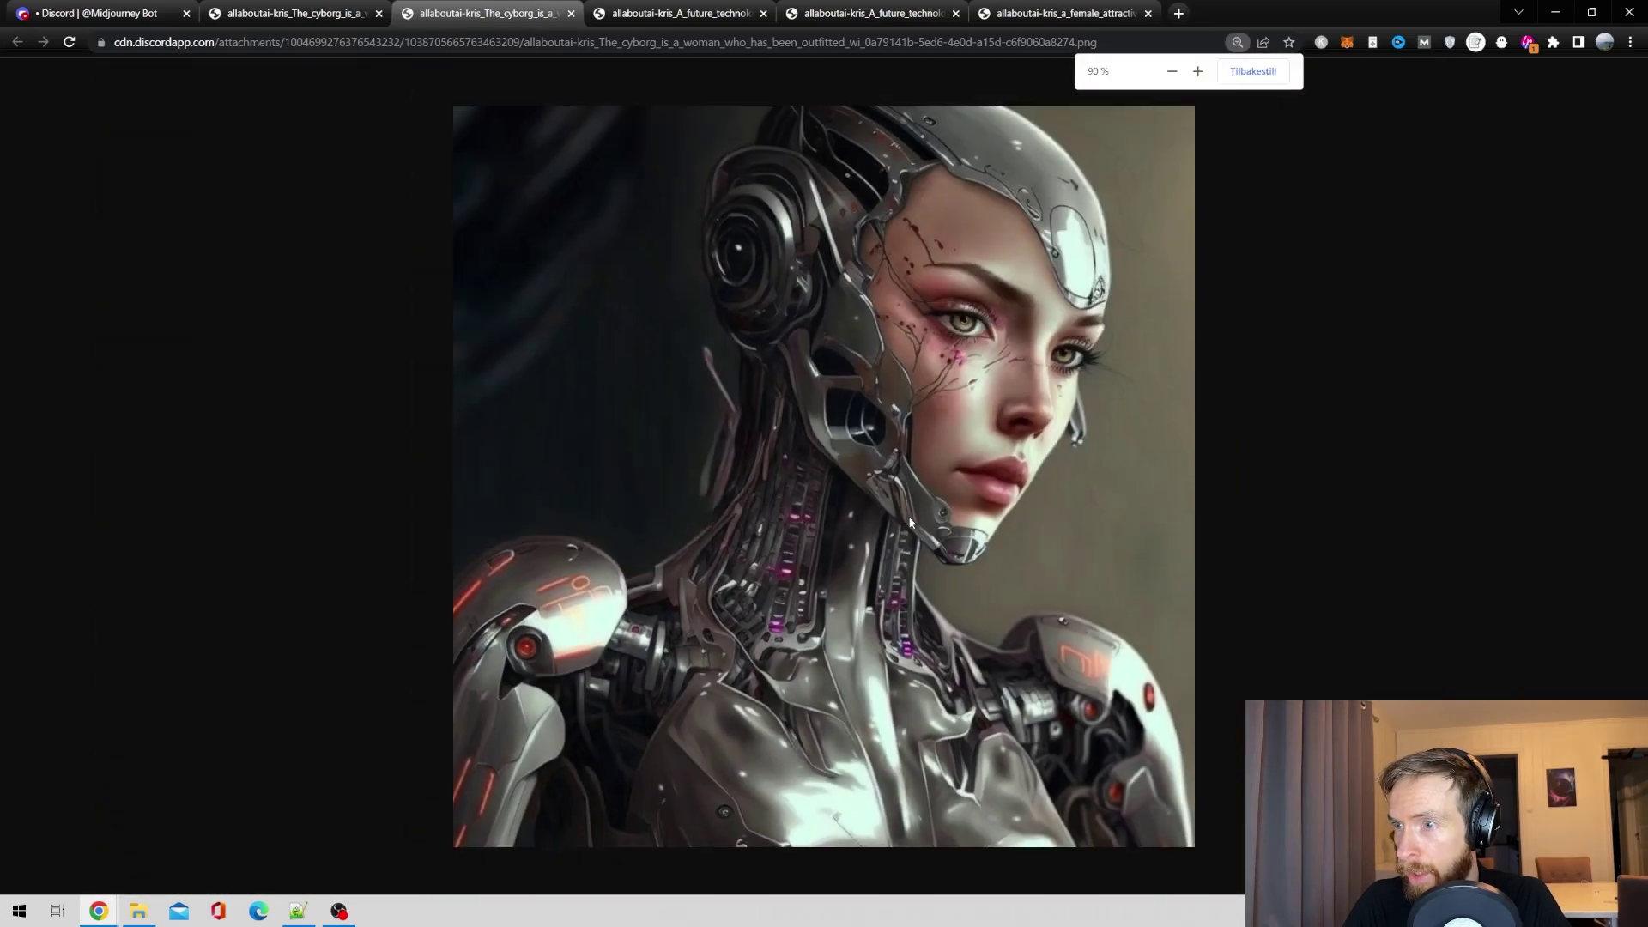
{"action": "scroll", "coordinate": [910, 519], "scroll_direction": "up", "scroll_amount": 1}
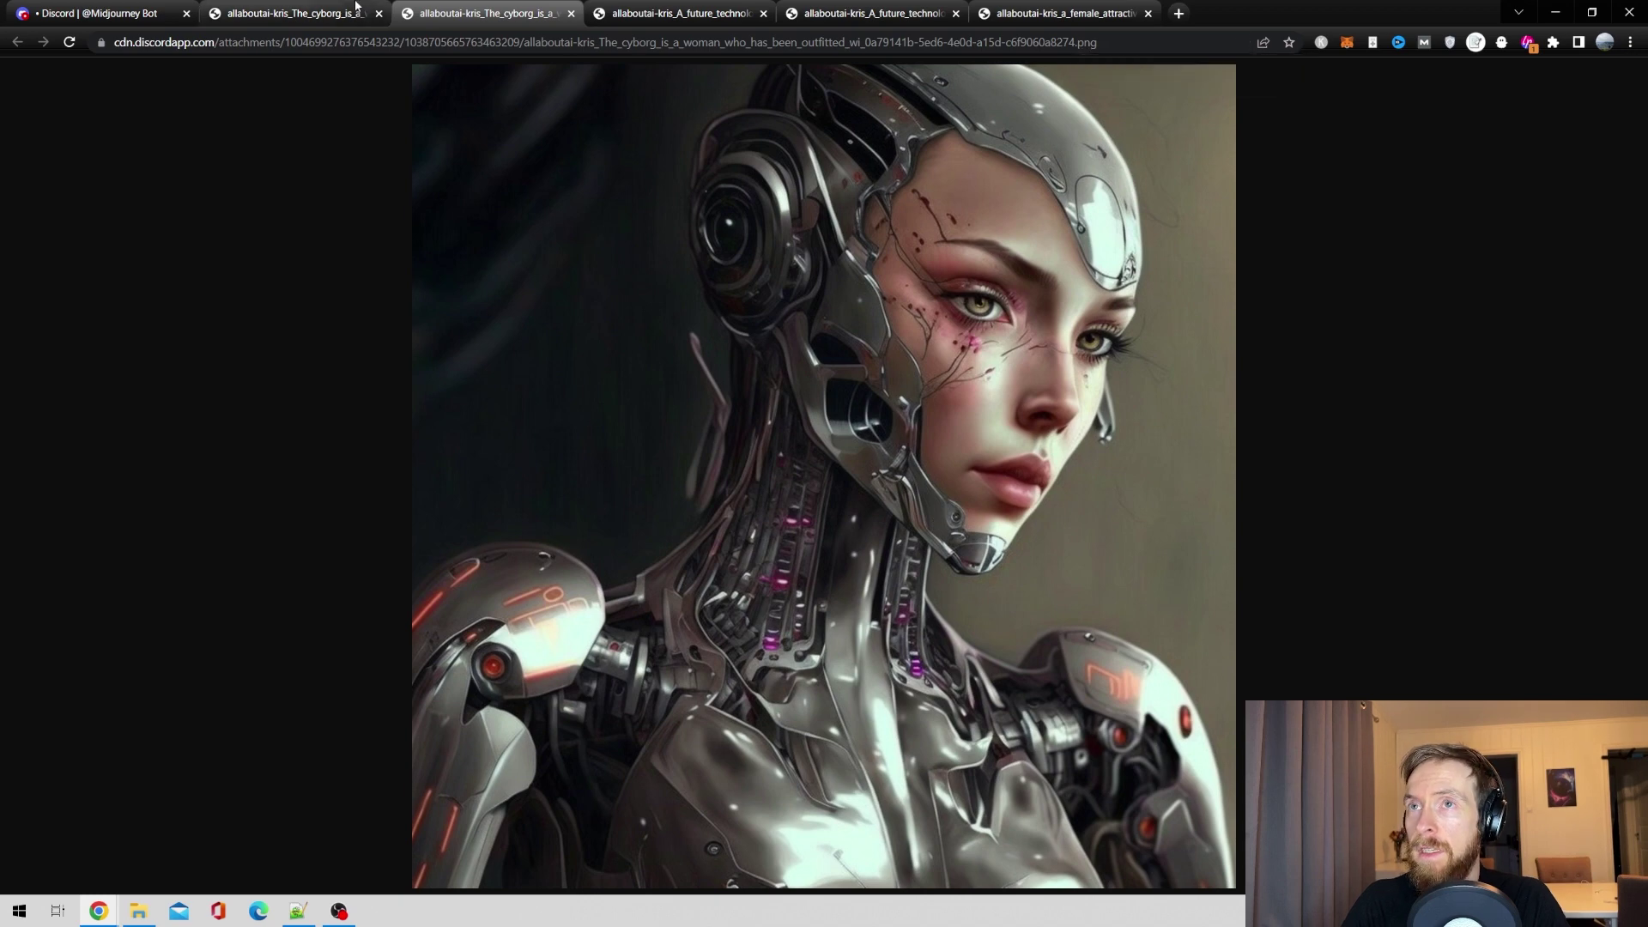
Compare the four-image cyborg grid with the single portrait, then bring up the futuristic city grid.
{"action": "left_click", "coordinate": [292, 13]}
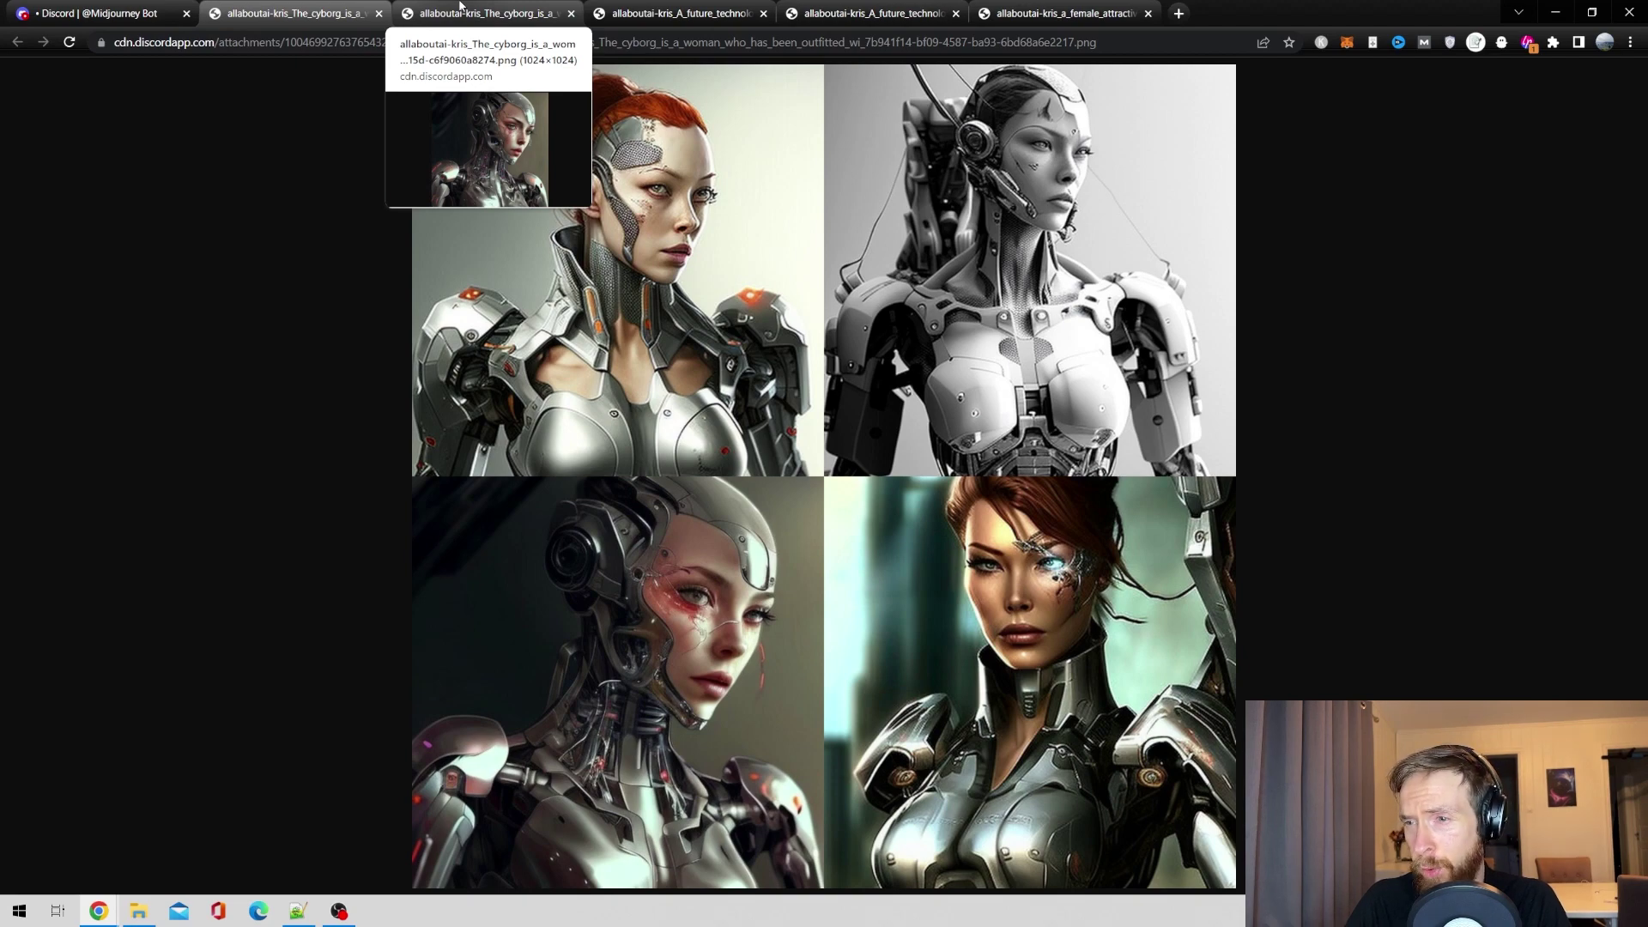
{"action": "left_click", "coordinate": [460, 8]}
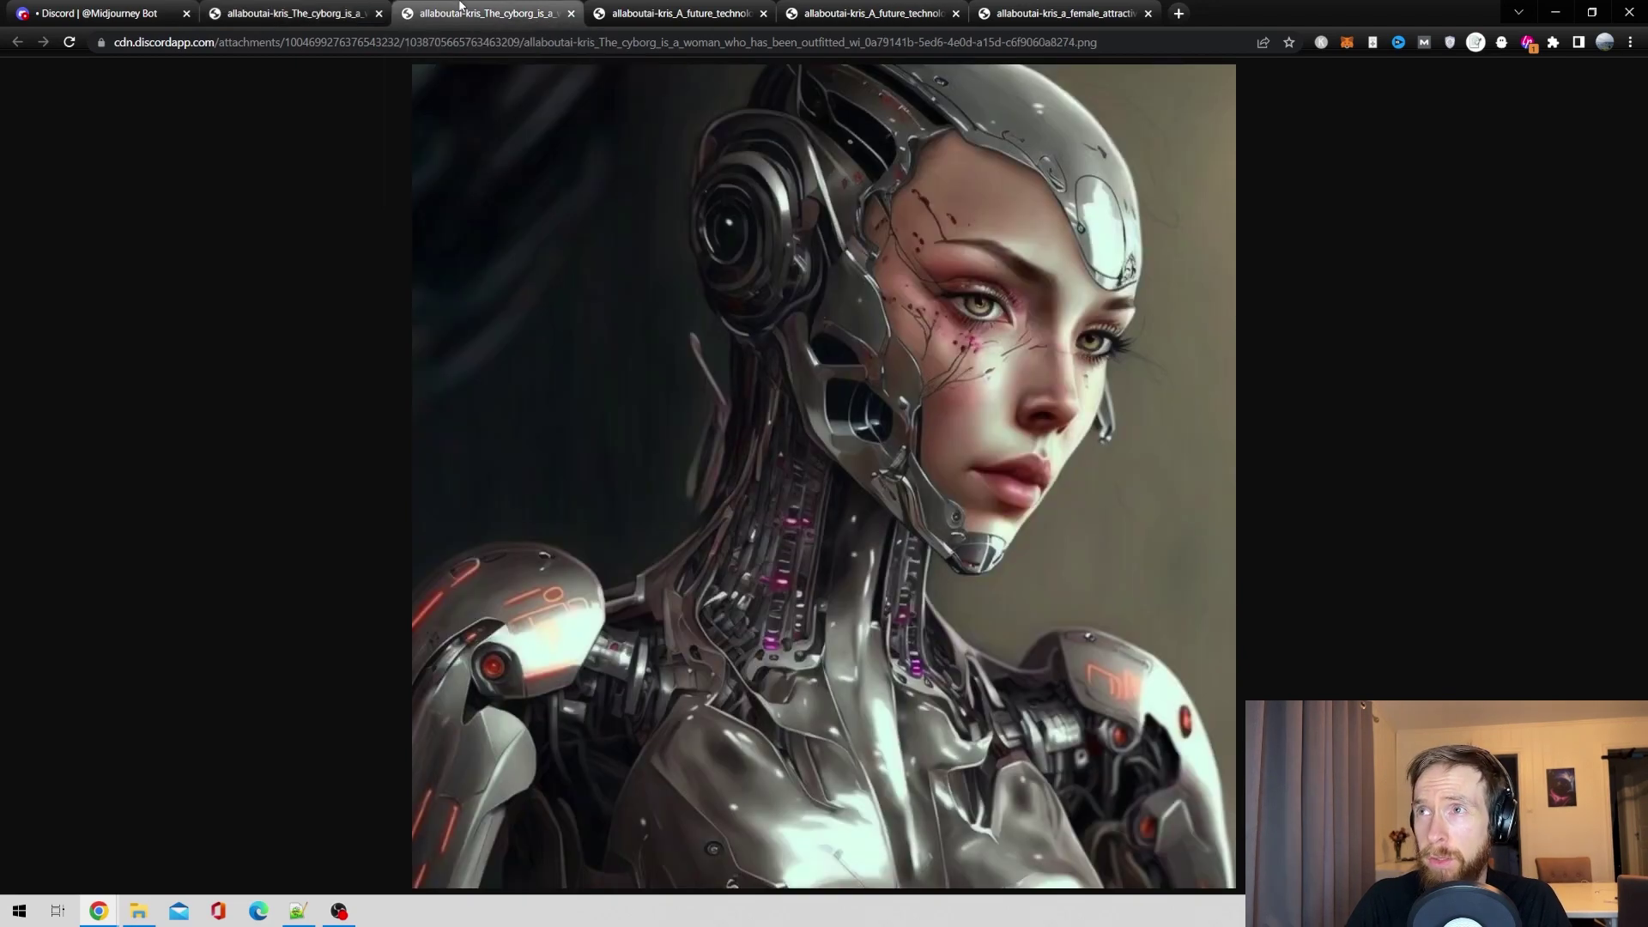
{"action": "left_click", "coordinate": [675, 10]}
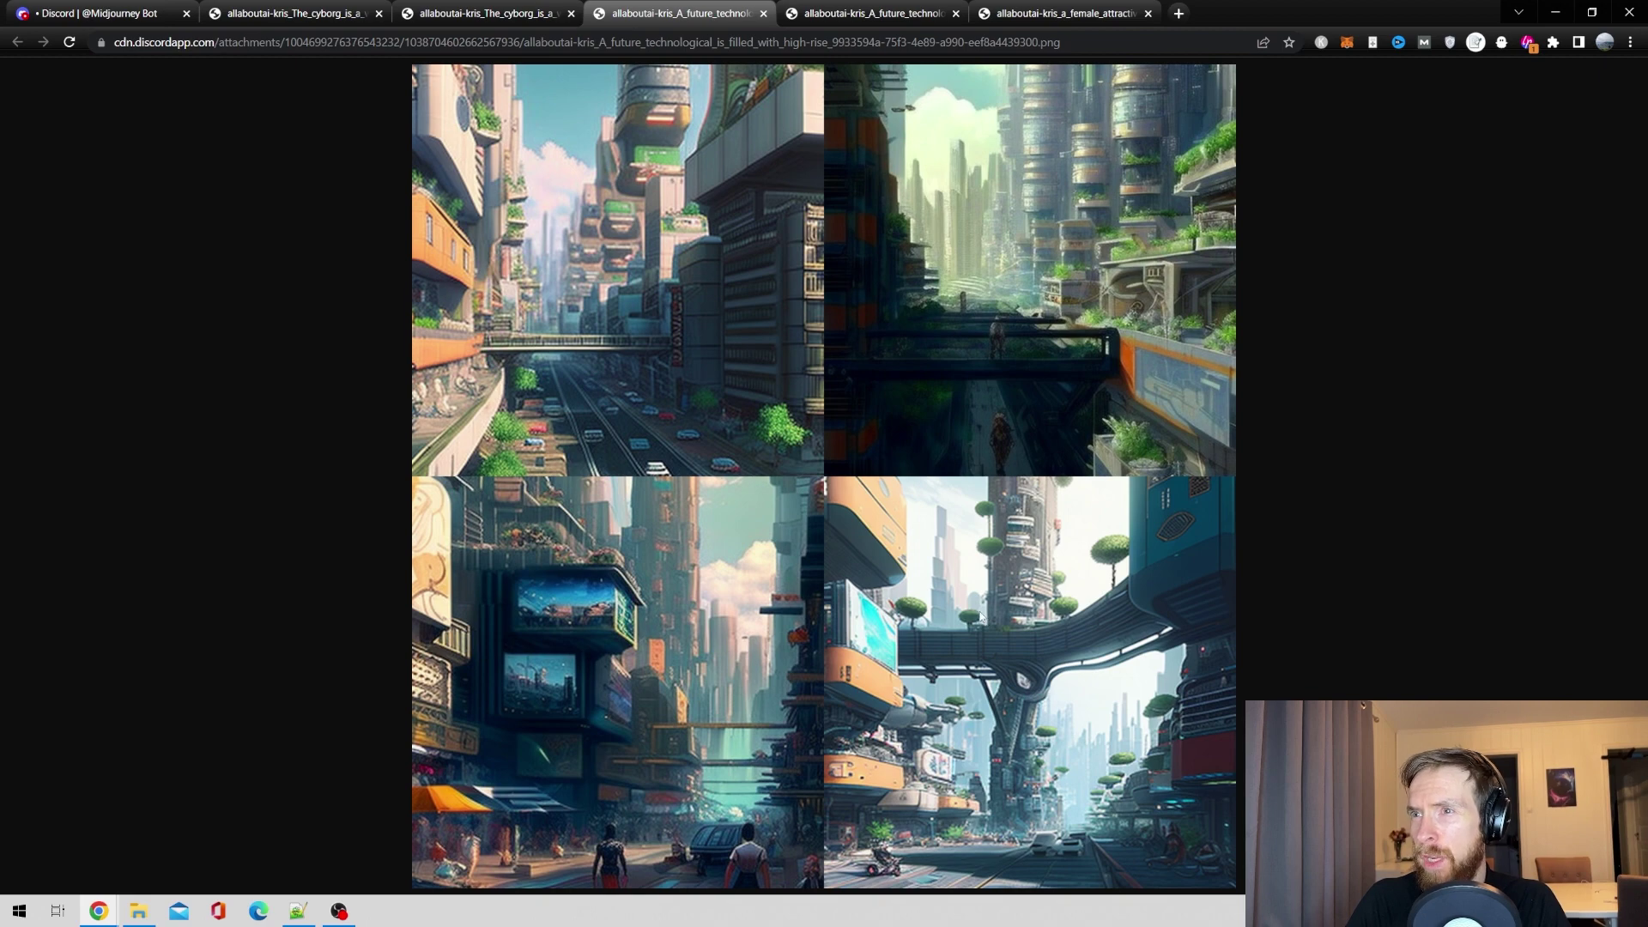
{"action": "left_click", "coordinate": [893, 13]}
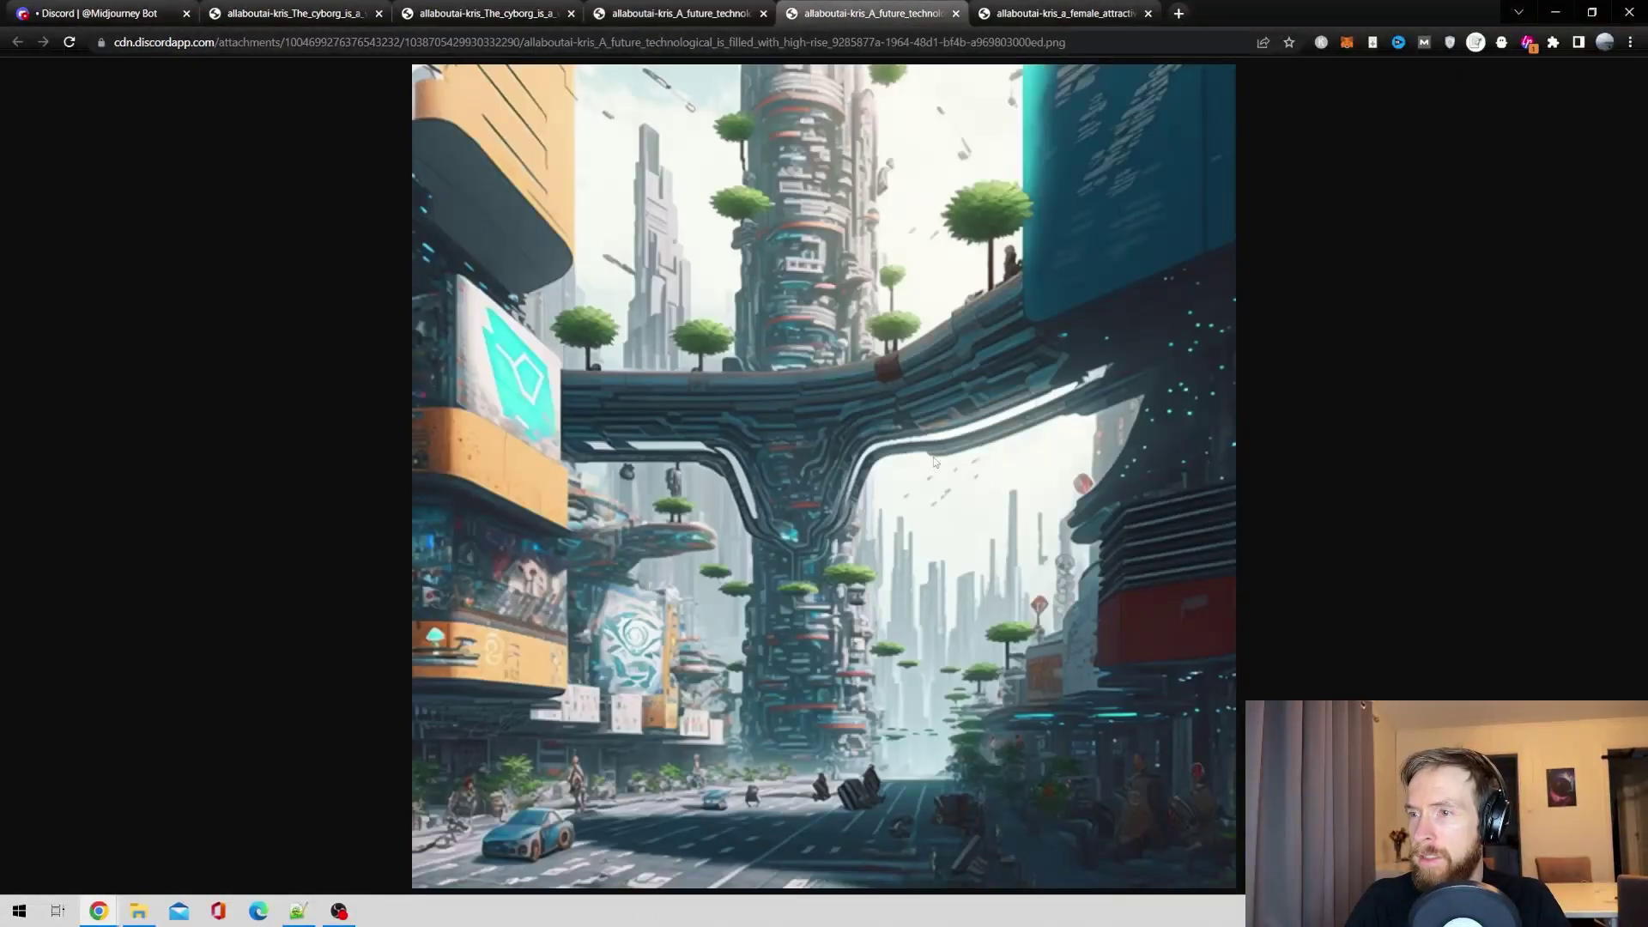
{"action": "scroll", "coordinate": [944, 607], "scroll_direction": "up", "scroll_amount": 2}
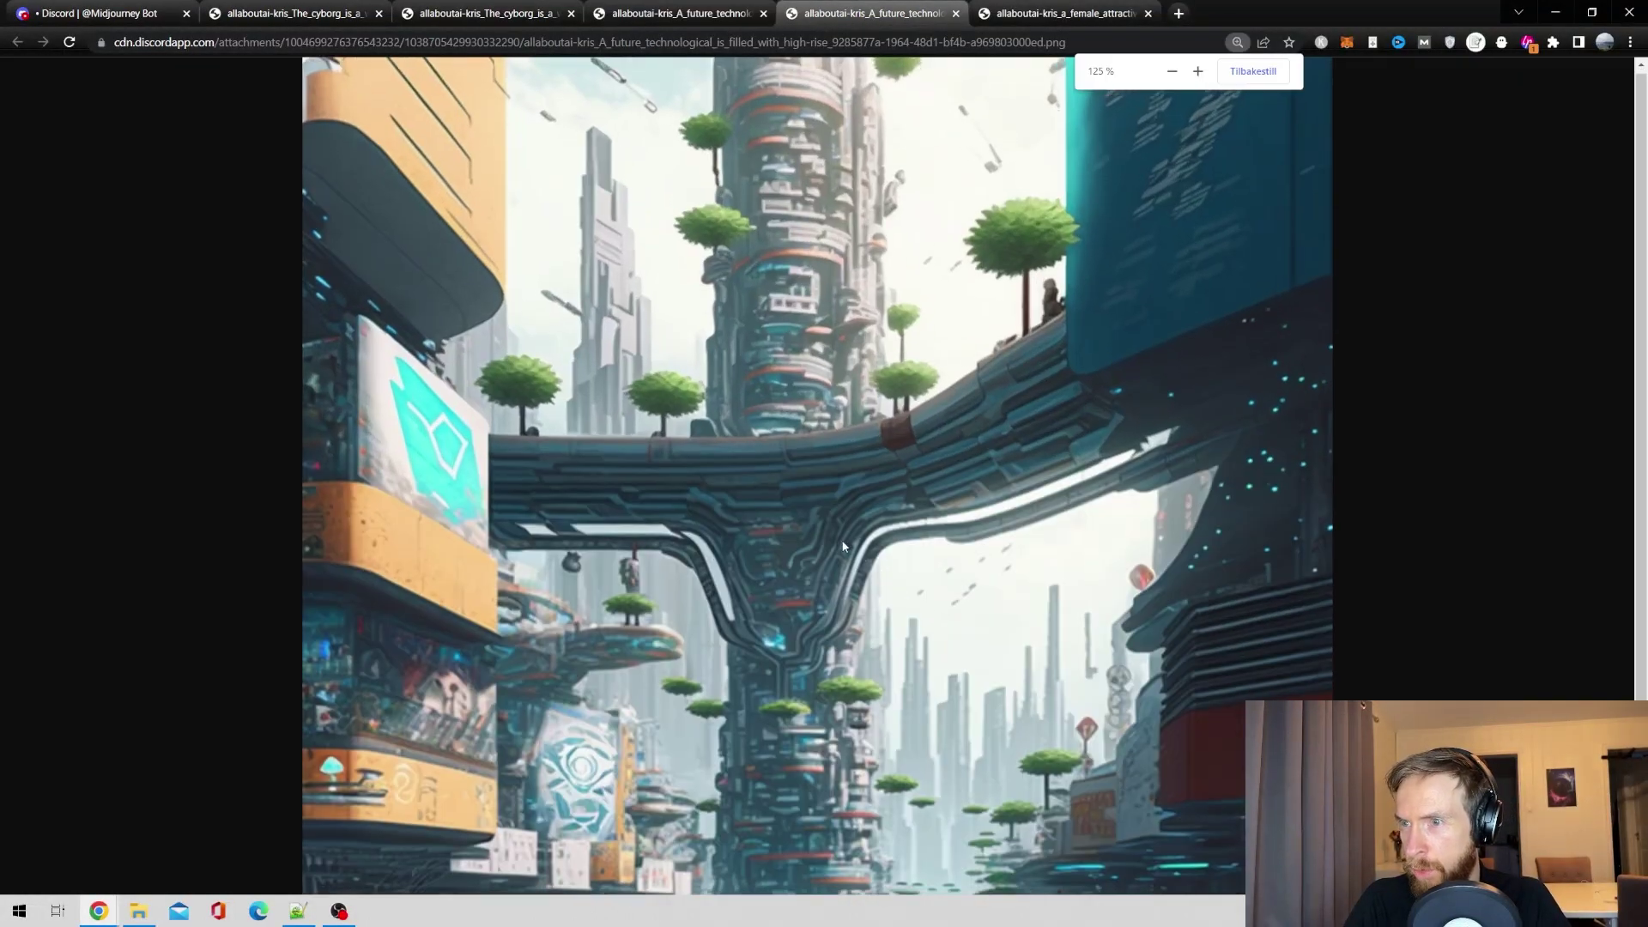
{"action": "scroll", "coordinate": [843, 546], "scroll_direction": "down", "scroll_amount": 2}
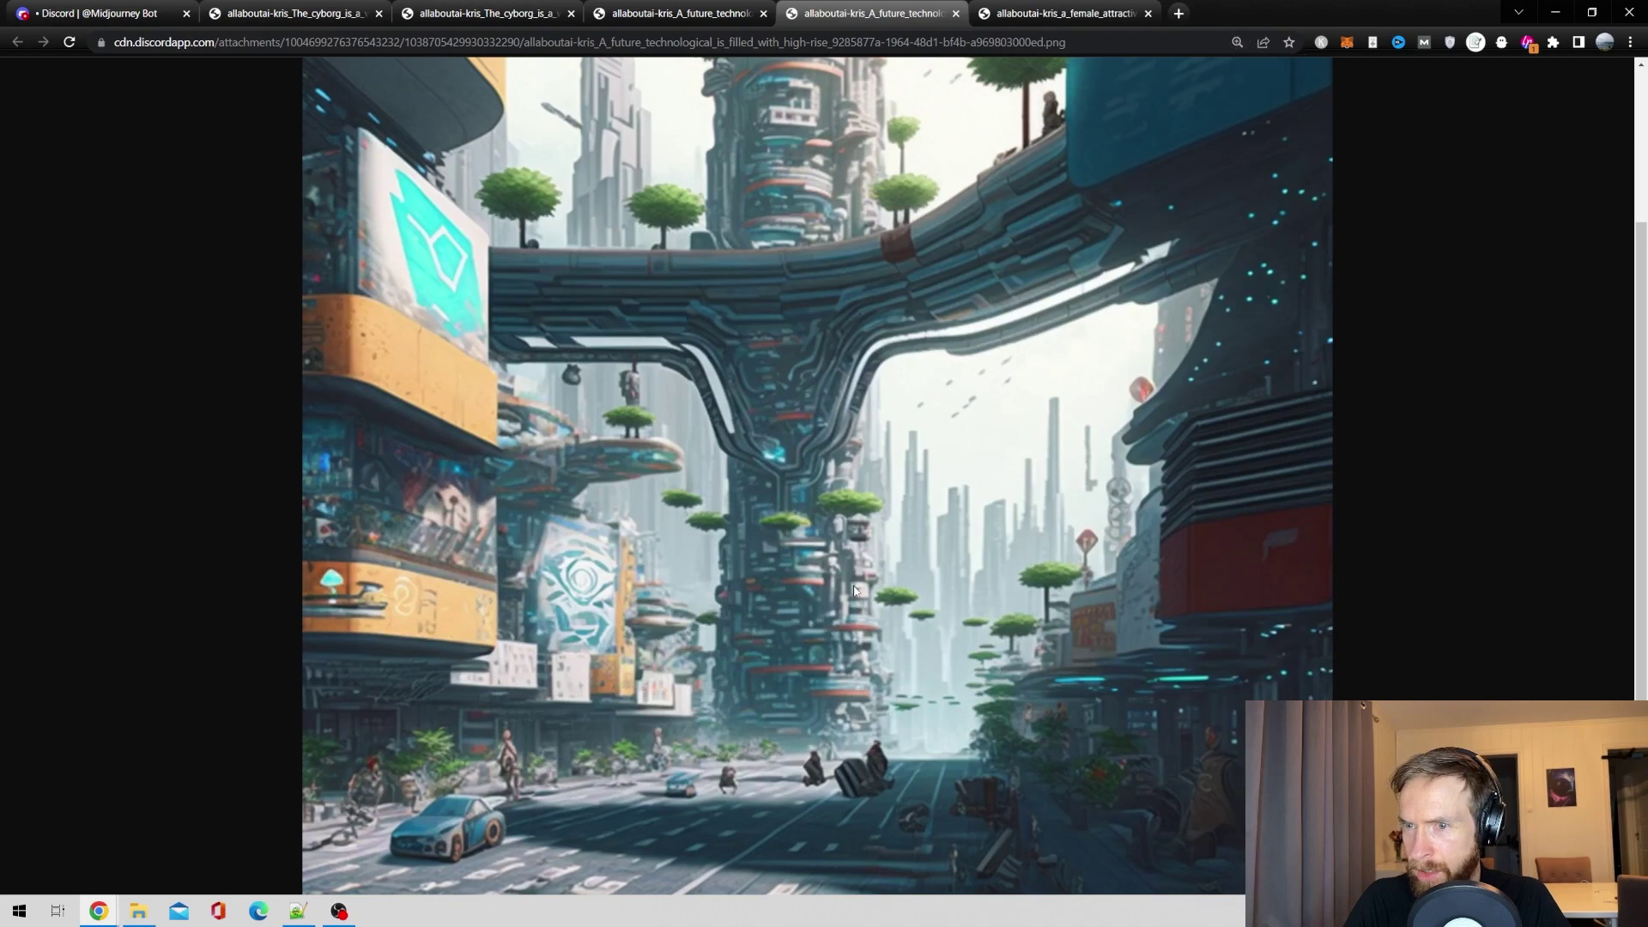
{"action": "scroll", "coordinate": [854, 589], "scroll_direction": "up", "scroll_amount": 2}
{"action": "scroll", "coordinate": [850, 566], "scroll_direction": "down", "scroll_amount": 5}
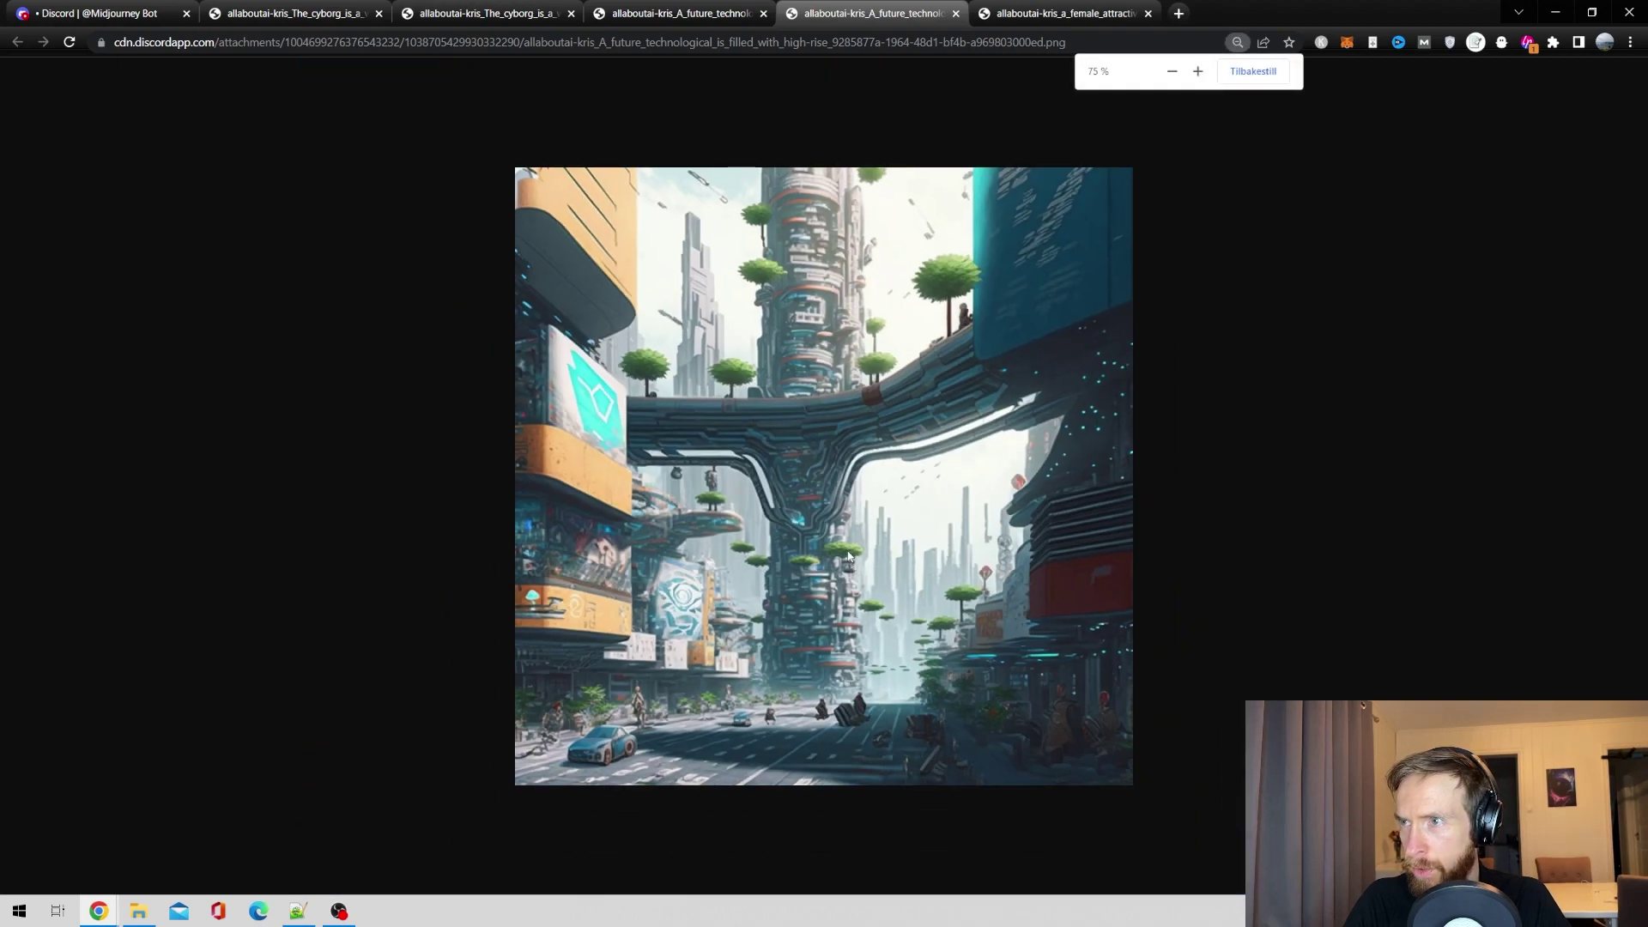
{"action": "scroll", "coordinate": [847, 555], "scroll_direction": "up", "scroll_amount": 2}
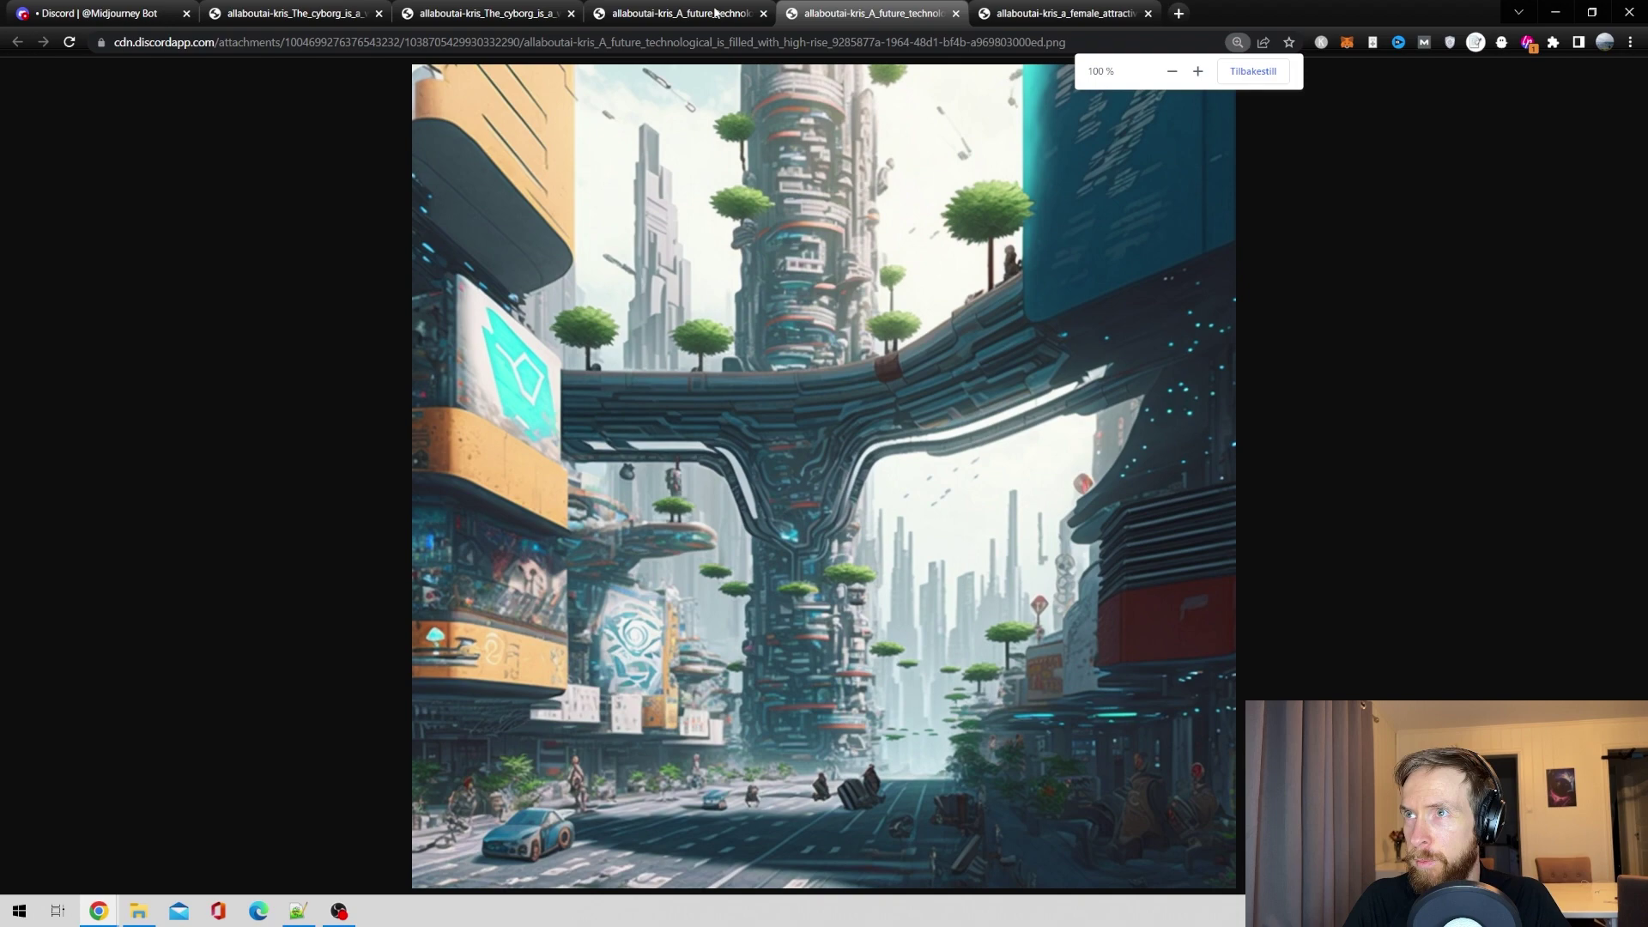
{"action": "left_click", "coordinate": [715, 13]}
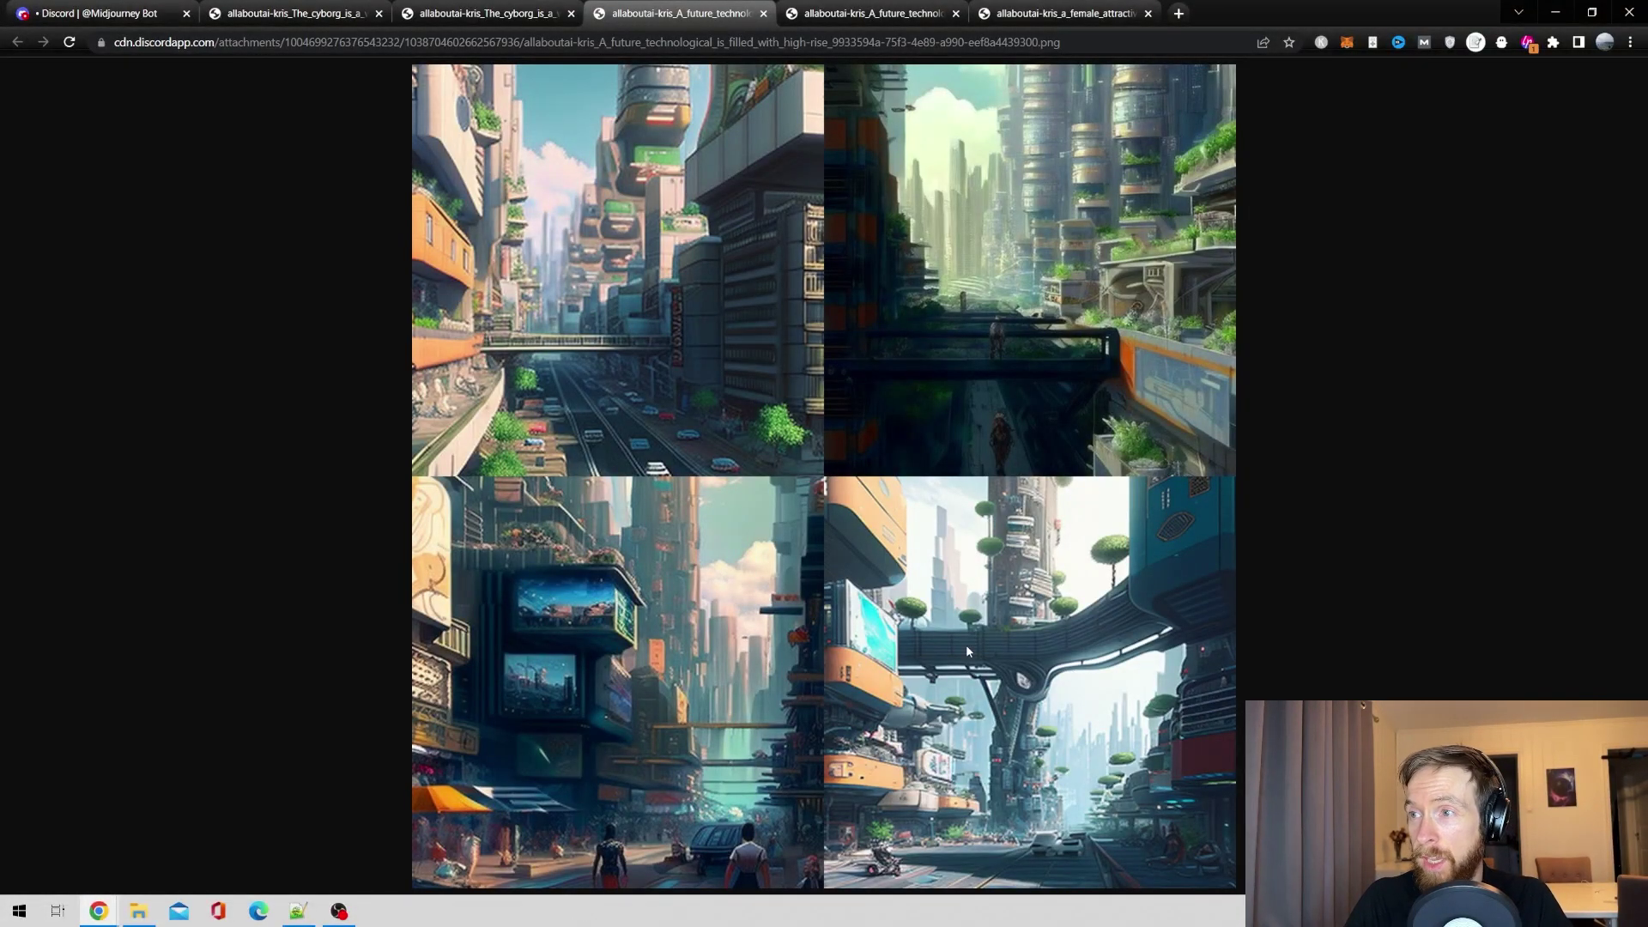
In the prompts document, highlight the Multi-objects / characters heading and the Viking Age scene request.
{"action": "key", "text": "alt+Tab"}
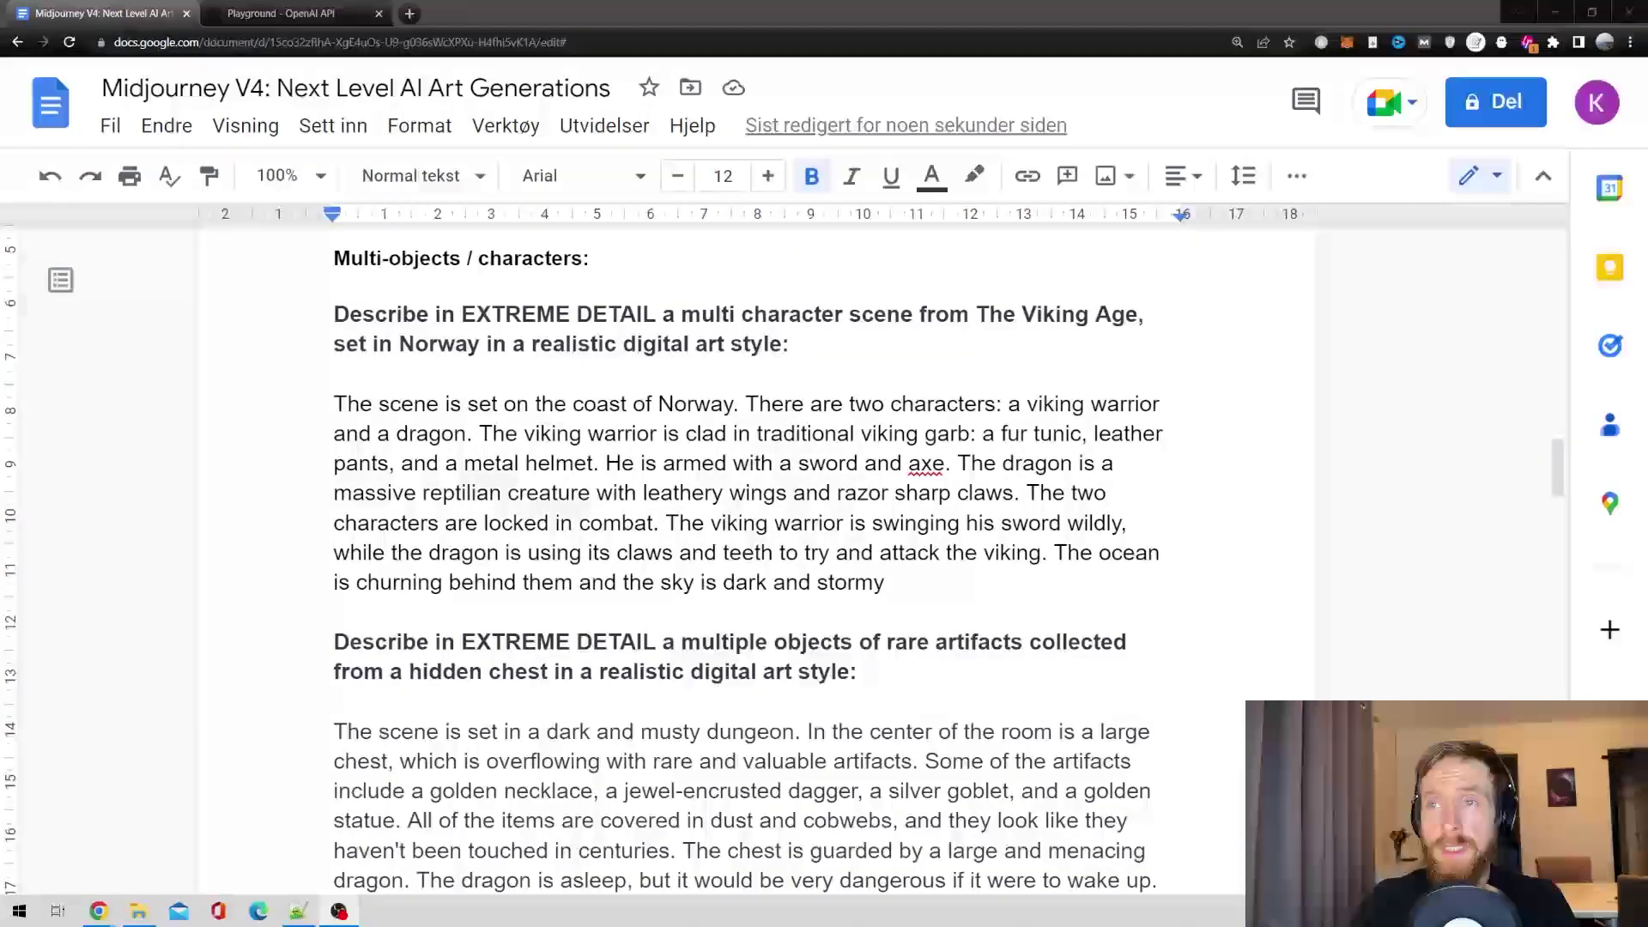
{"action": "left_click_drag", "start_coordinate": [594, 259], "coordinate": [334, 258]}
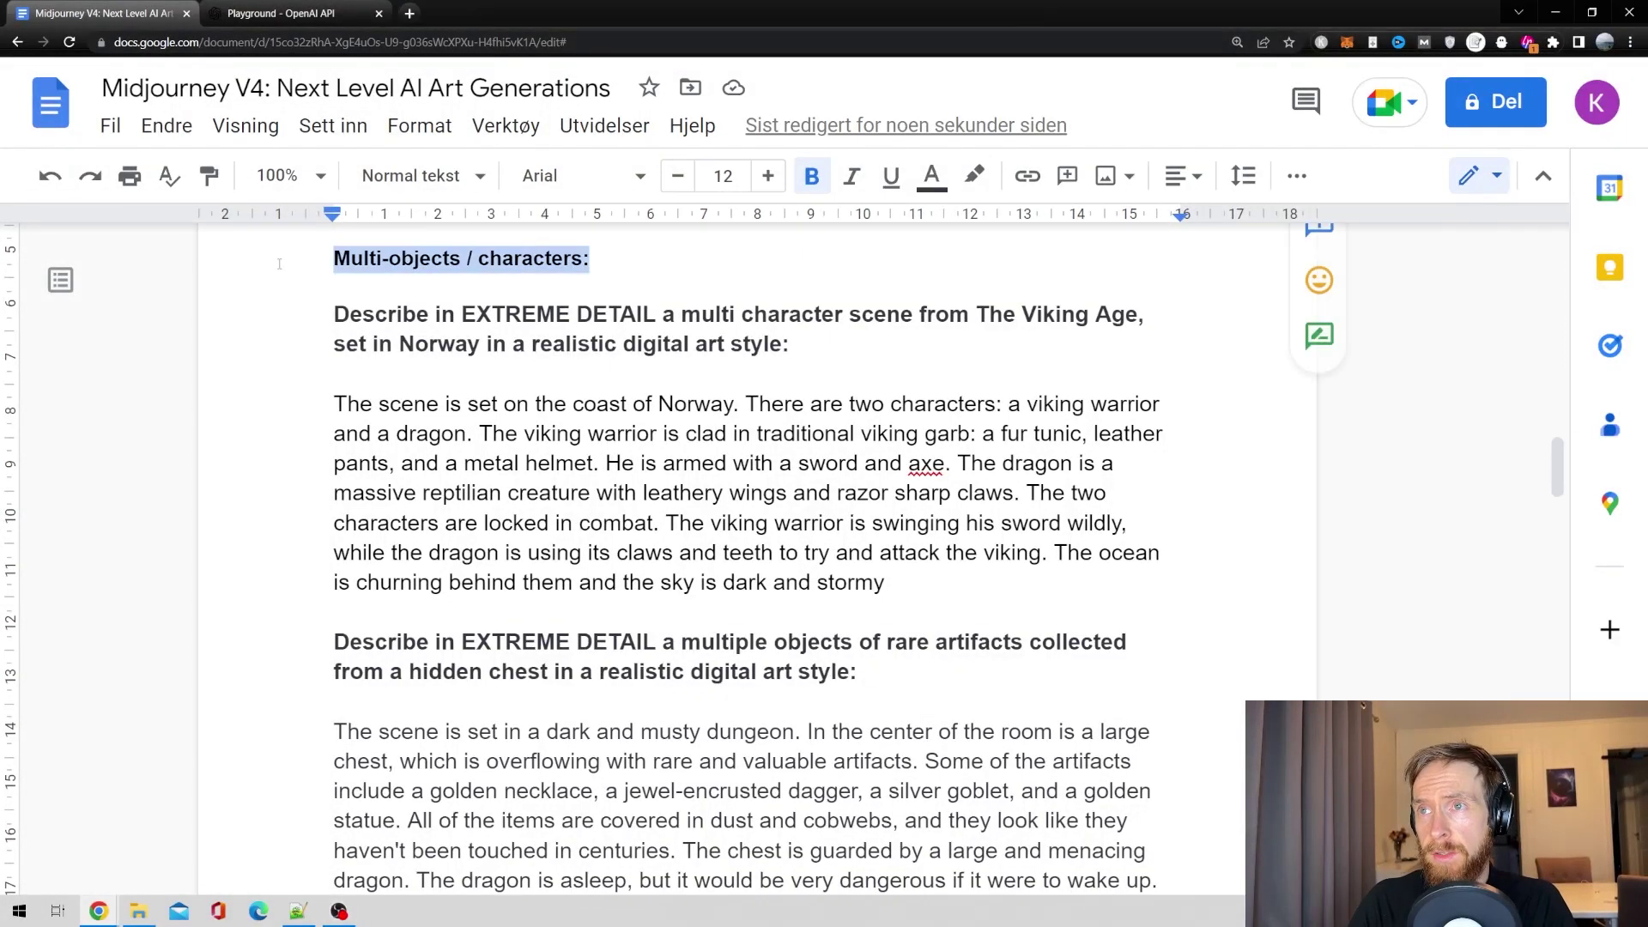
{"action": "left_click", "coordinate": [310, 326]}
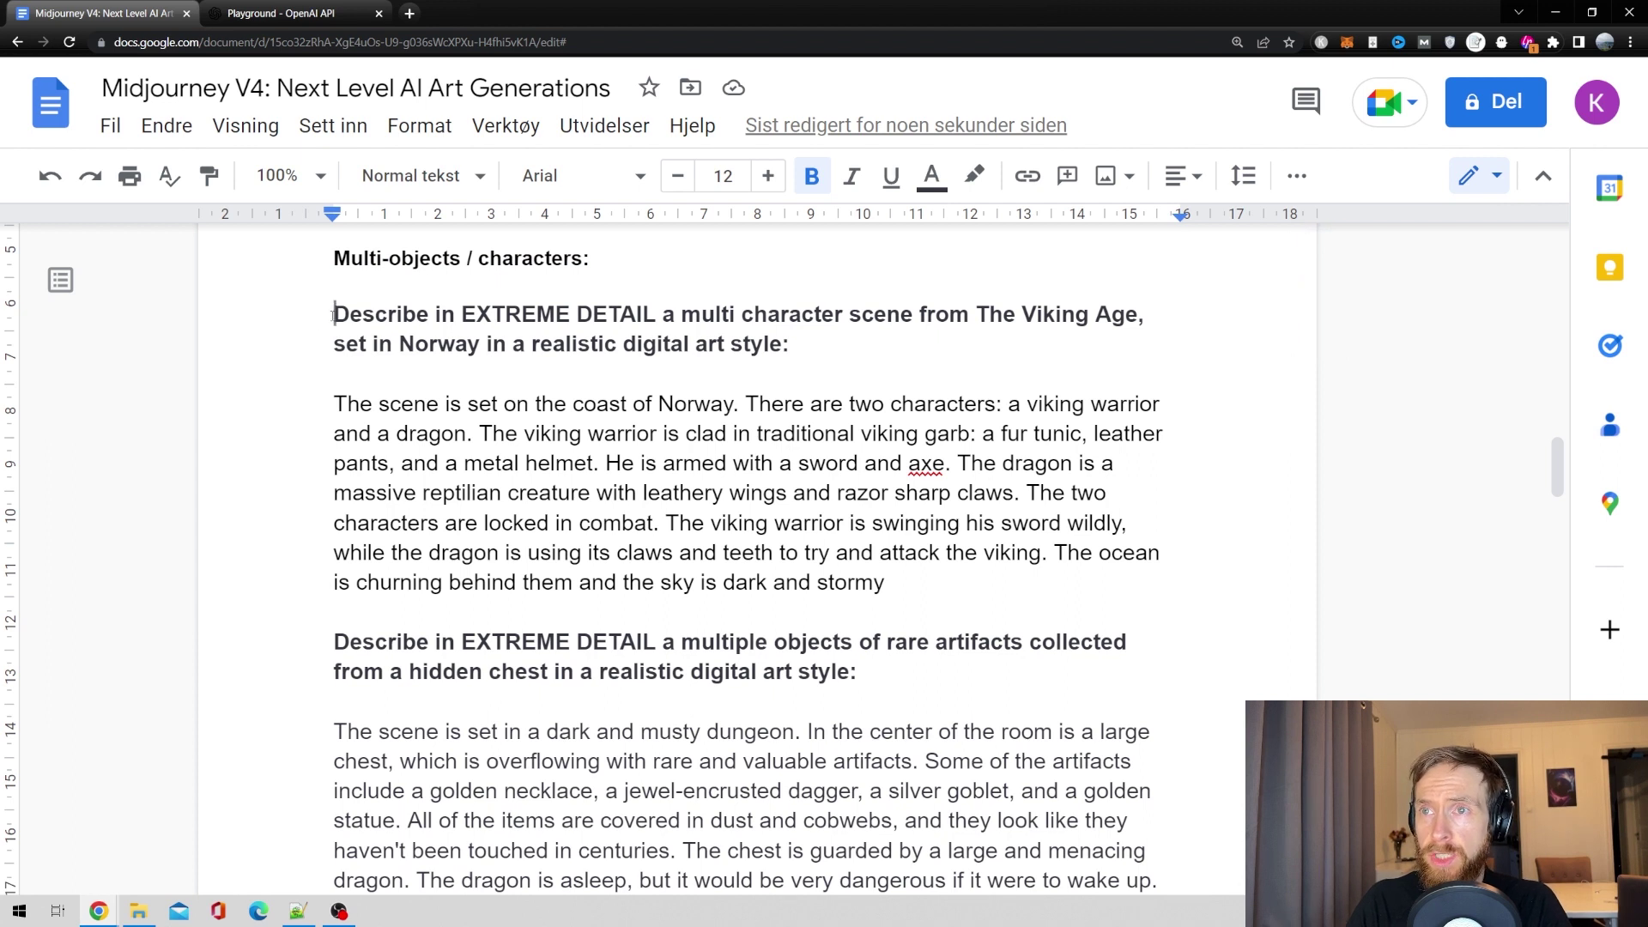
{"action": "left_click_drag", "start_coordinate": [310, 327], "coordinate": [814, 331]}
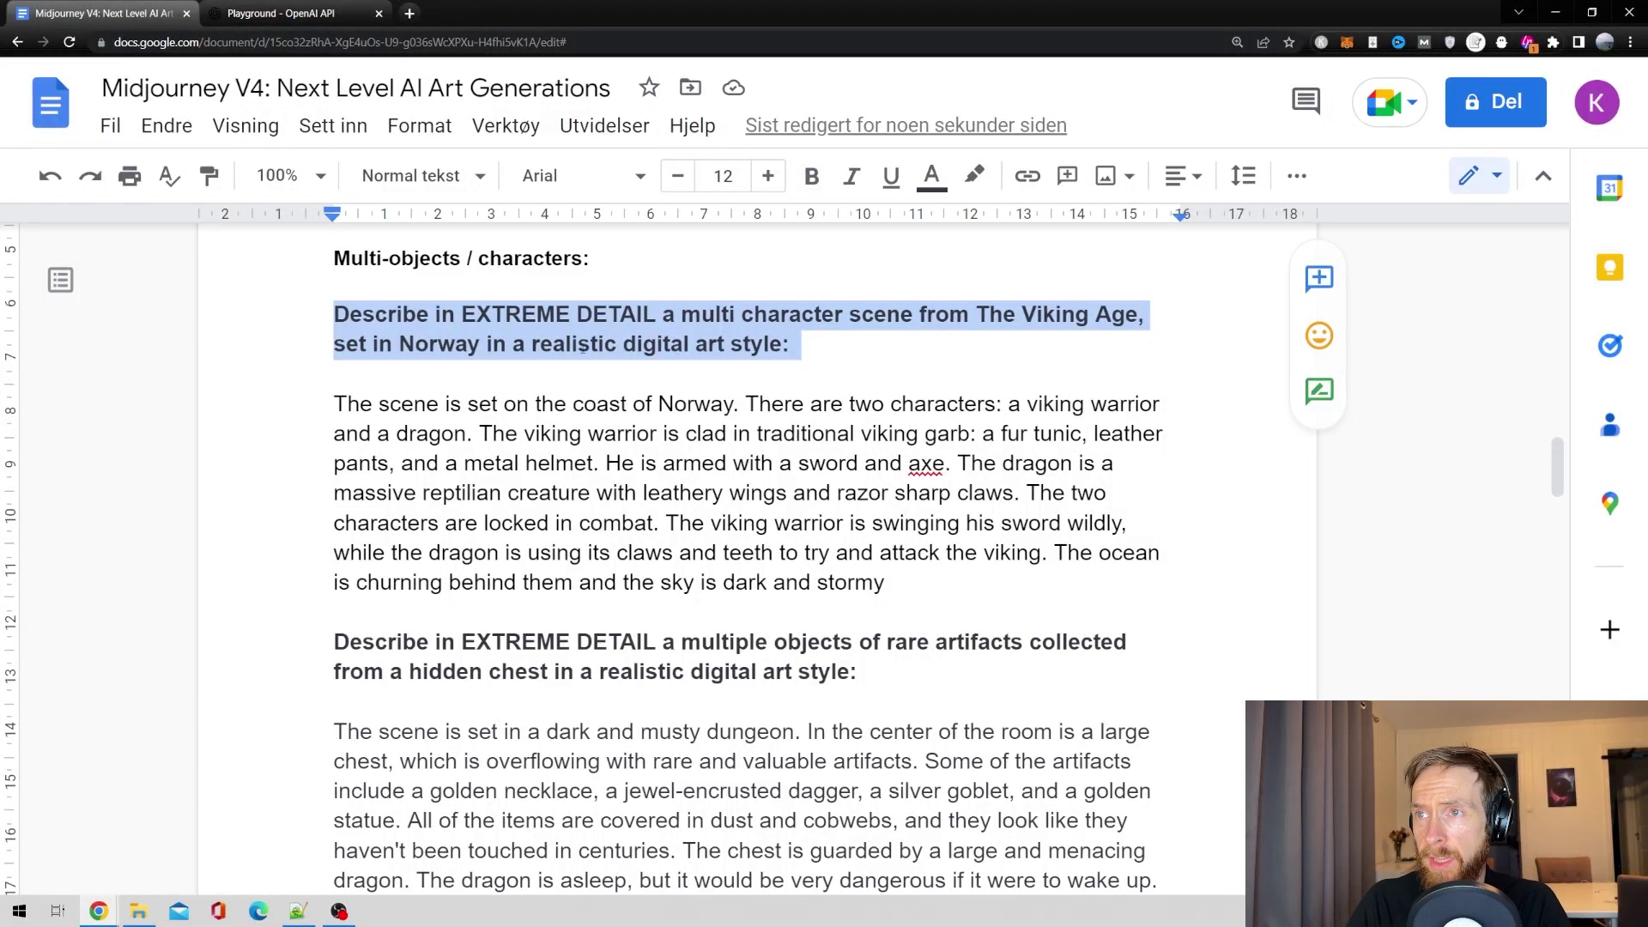
{"action": "left_click", "coordinate": [817, 350]}
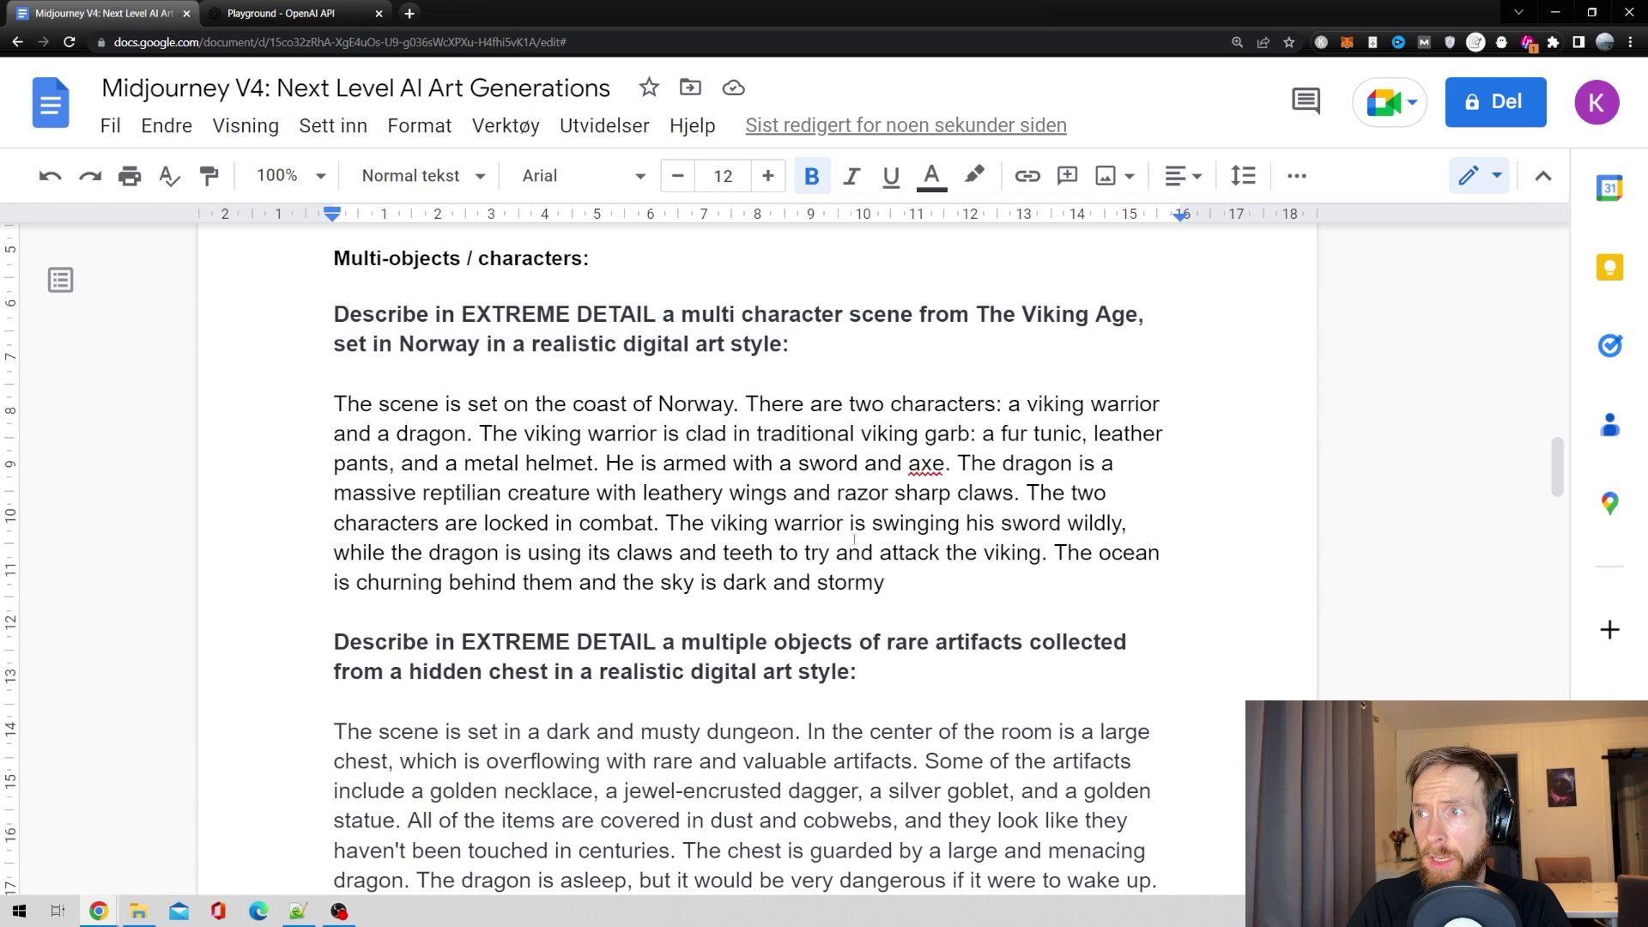
Highlight the whole Norway coast scene paragraph, then scroll down.
{"action": "left_click", "coordinate": [909, 589]}
{"action": "left_click_drag", "start_coordinate": [908, 589], "coordinate": [333, 403]}
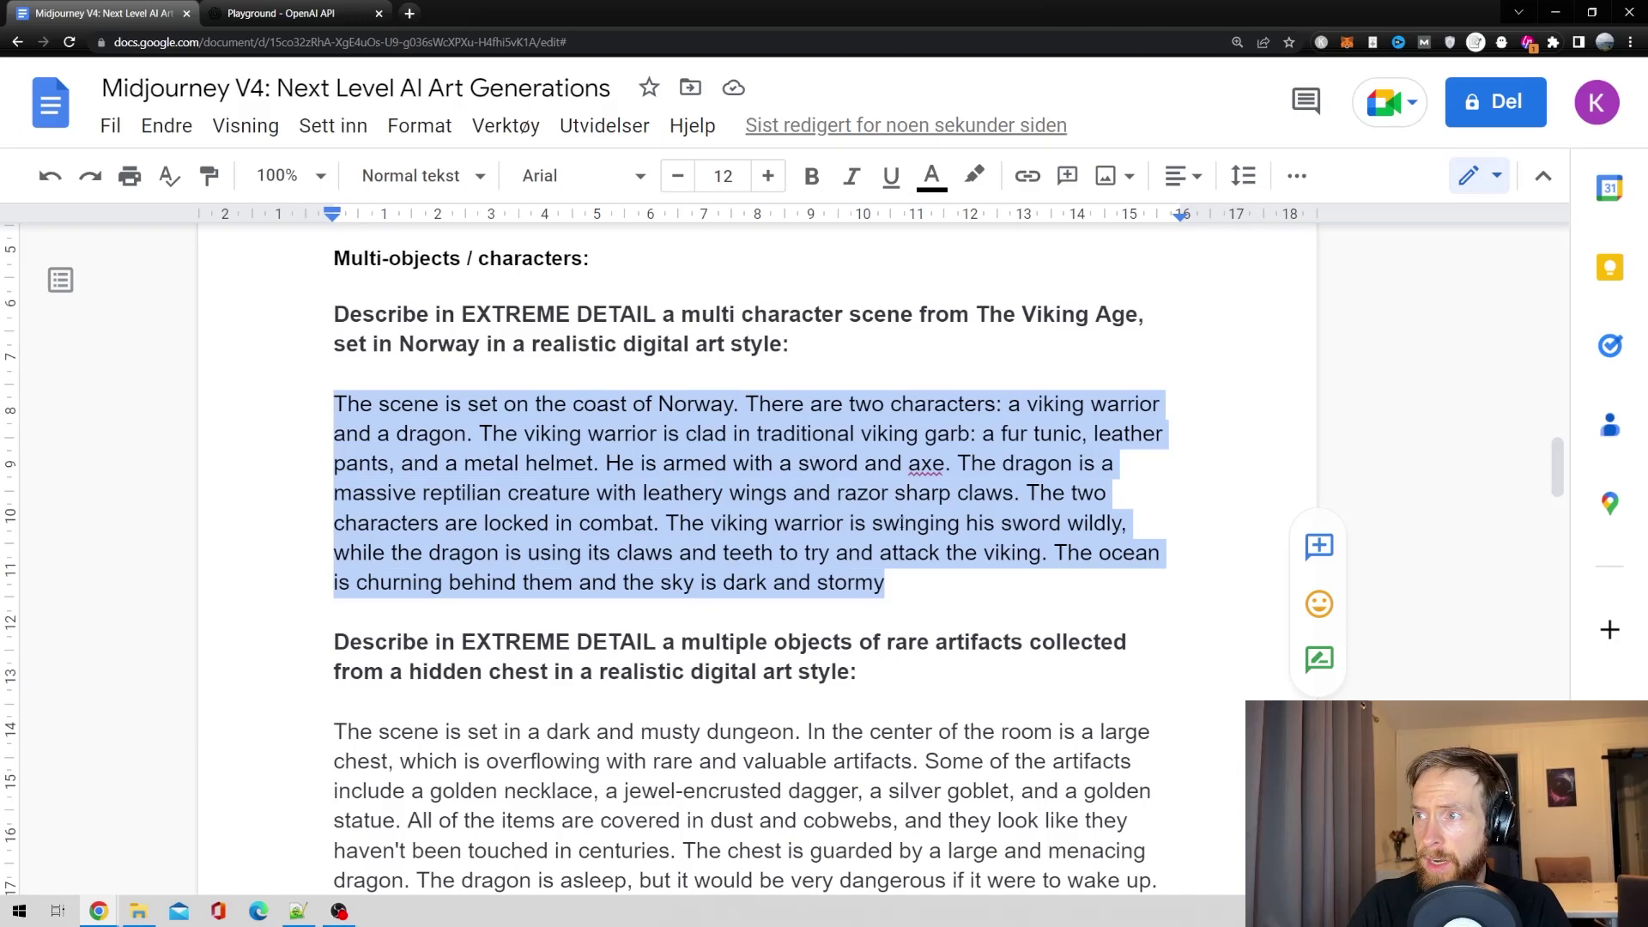
{"action": "left_click", "coordinate": [907, 578]}
{"action": "left_click_drag", "start_coordinate": [888, 582], "coordinate": [284, 477]}
{"action": "left_click", "coordinate": [284, 476]}
{"action": "scroll", "coordinate": [326, 464], "scroll_direction": "down", "scroll_amount": 3}
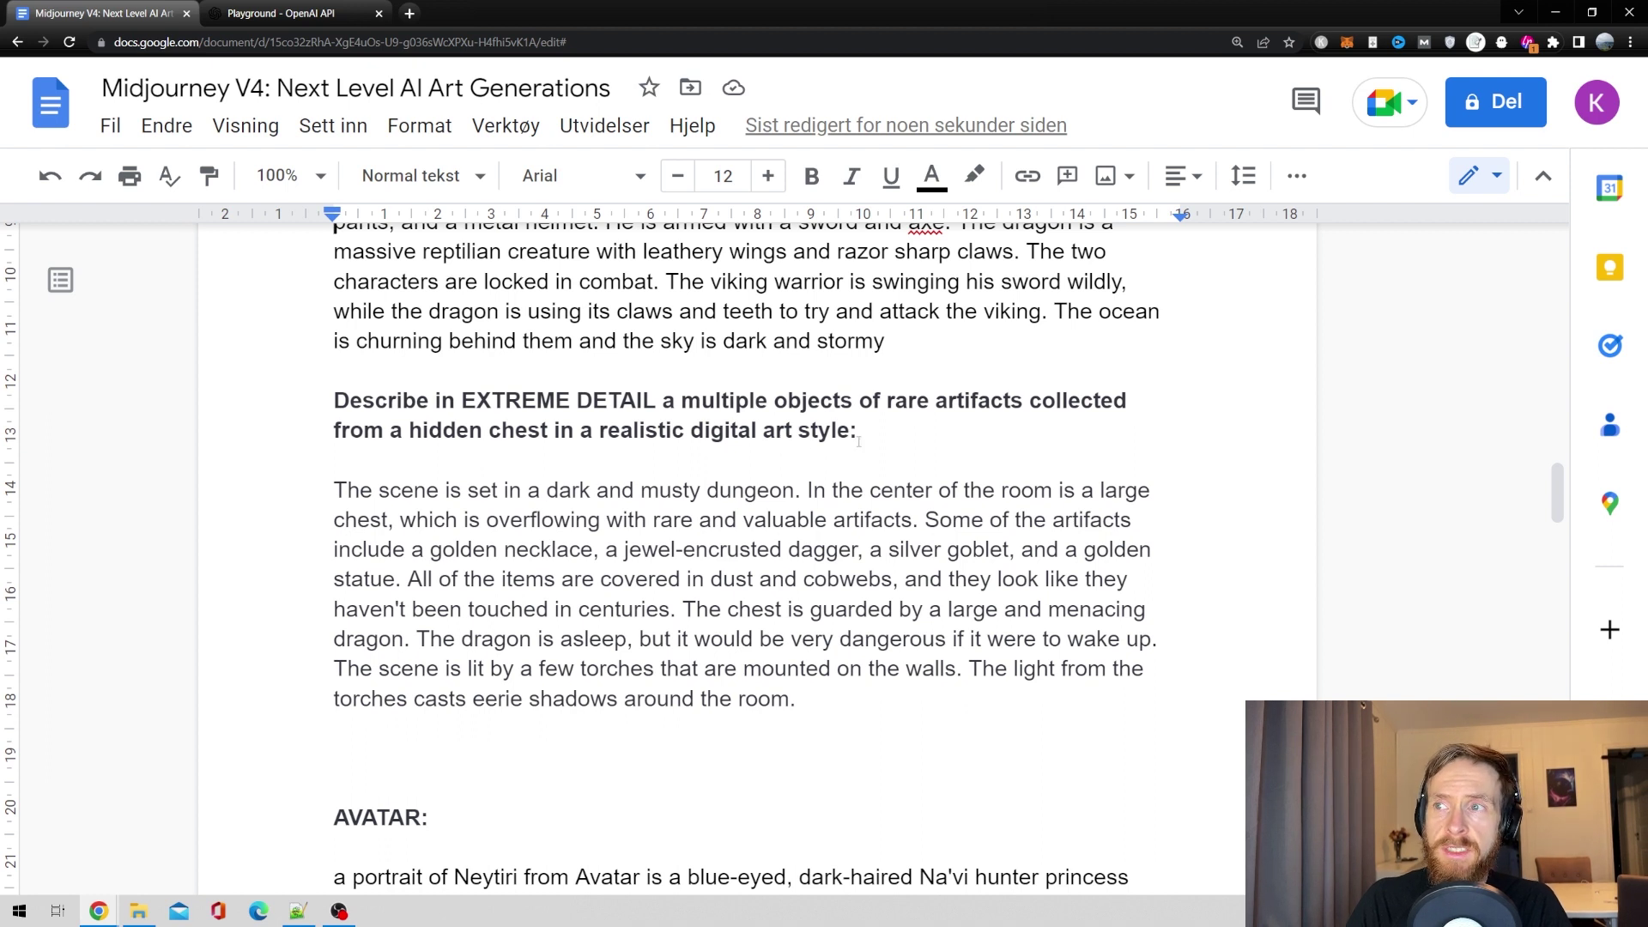
Highlight the hidden chest request heading and the full dungeon scene paragraph.
{"action": "left_click_drag", "start_coordinate": [859, 442], "coordinate": [309, 423]}
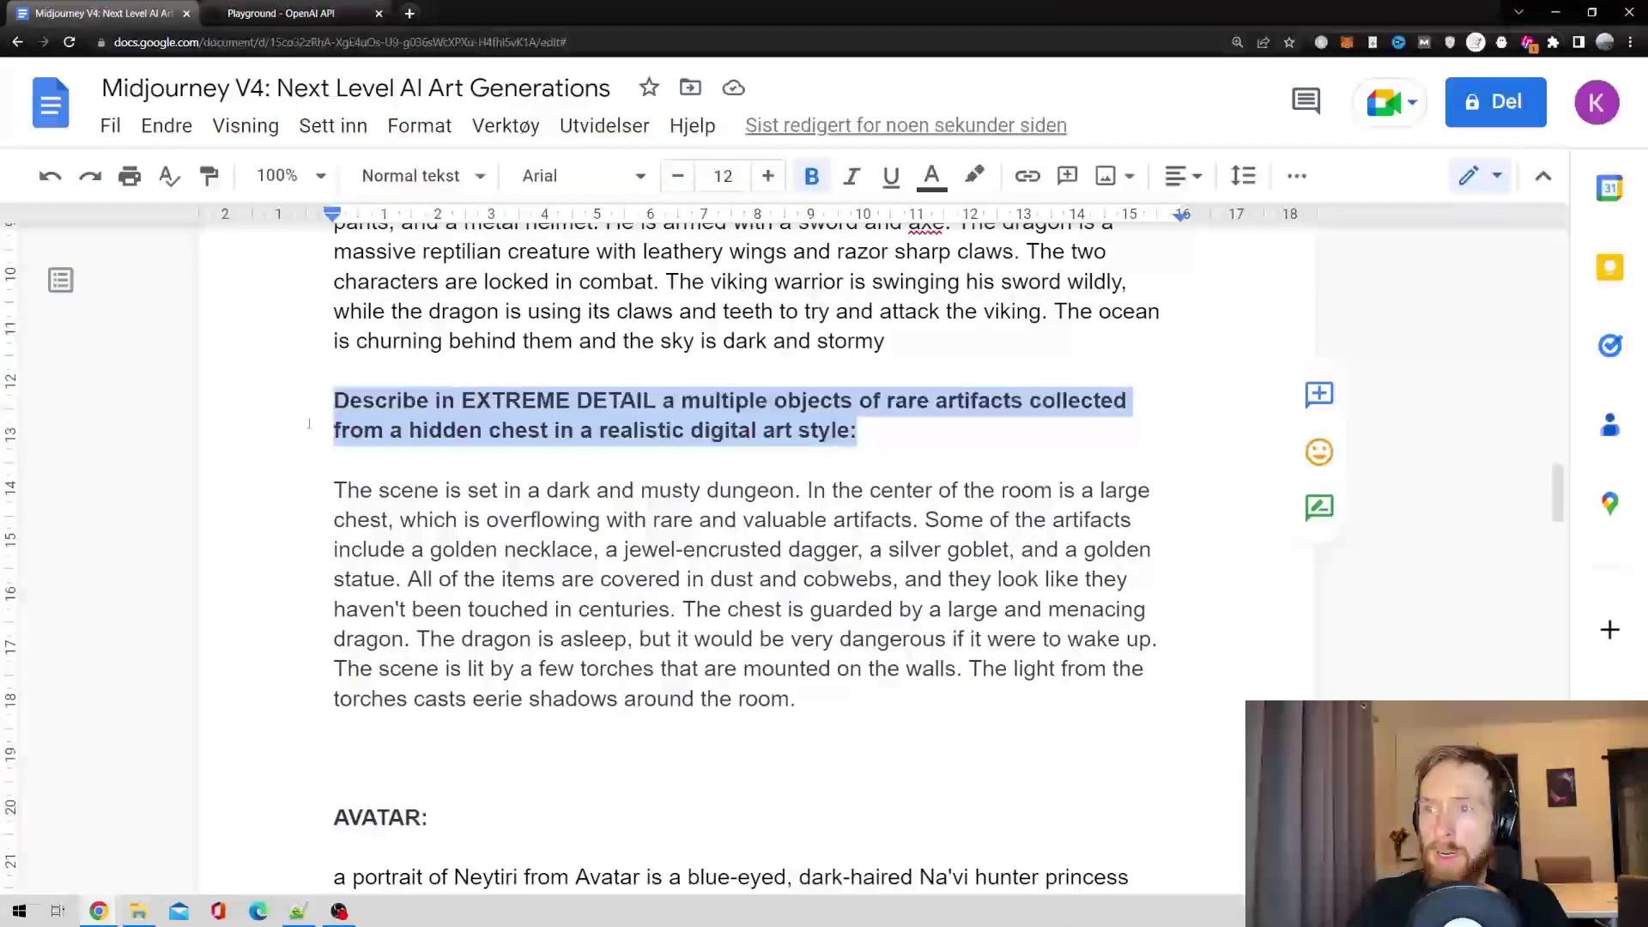
{"action": "left_click", "coordinate": [309, 424]}
{"action": "left_click_drag", "start_coordinate": [800, 699], "coordinate": [581, 605]}
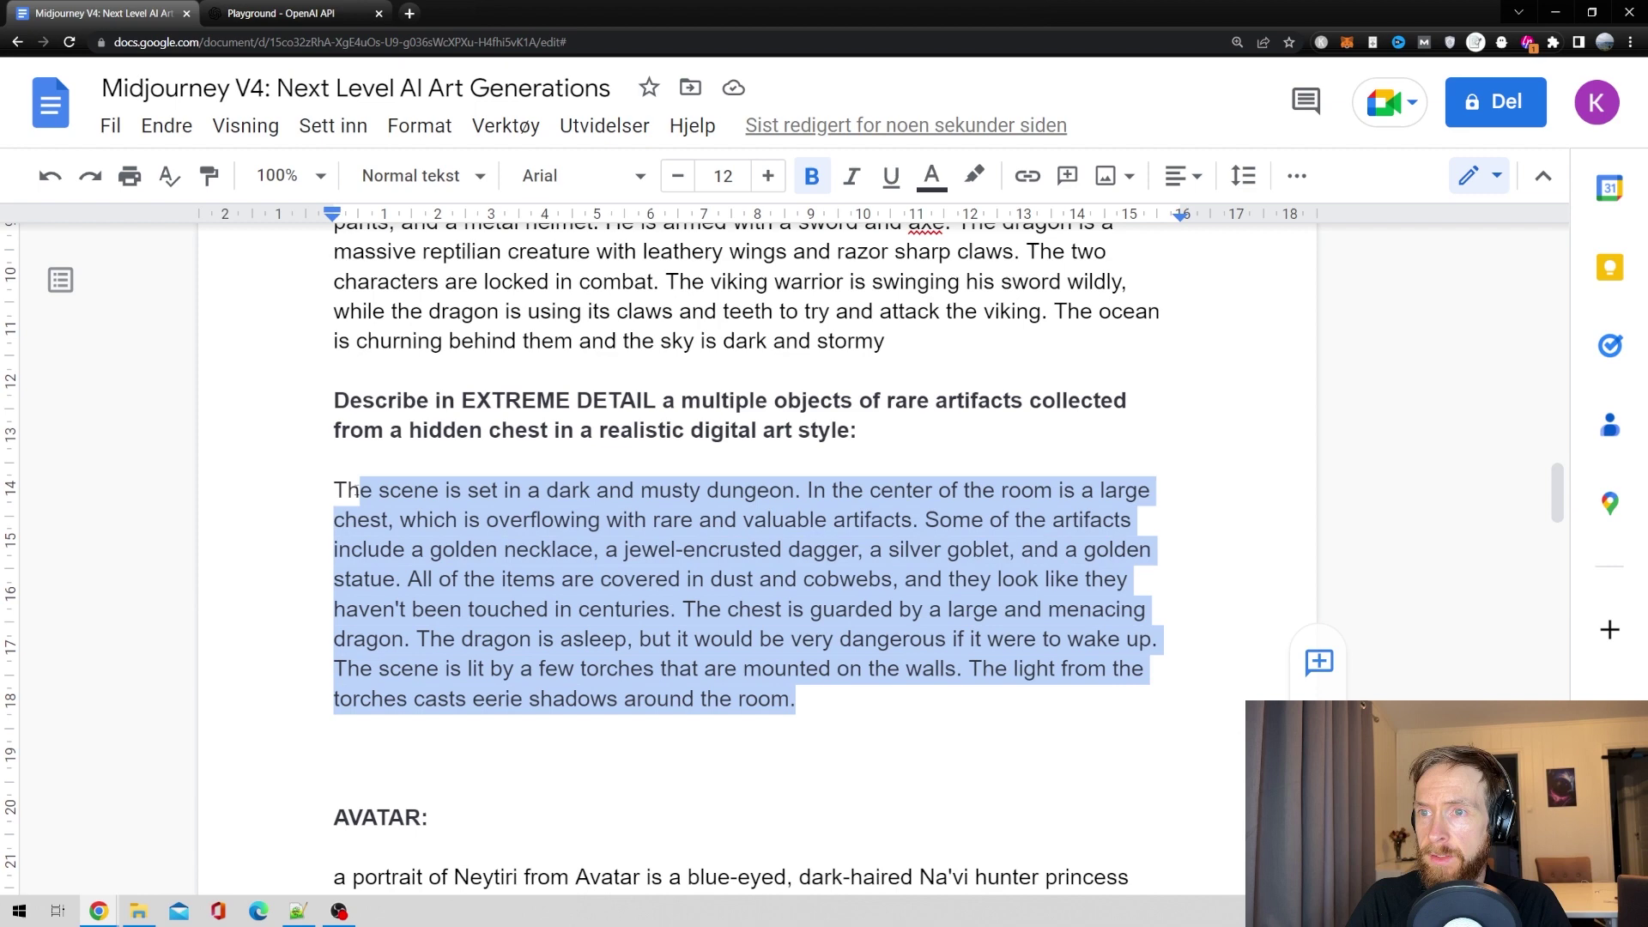
{"action": "left_click_drag", "start_coordinate": [361, 491], "coordinate": [300, 492]}
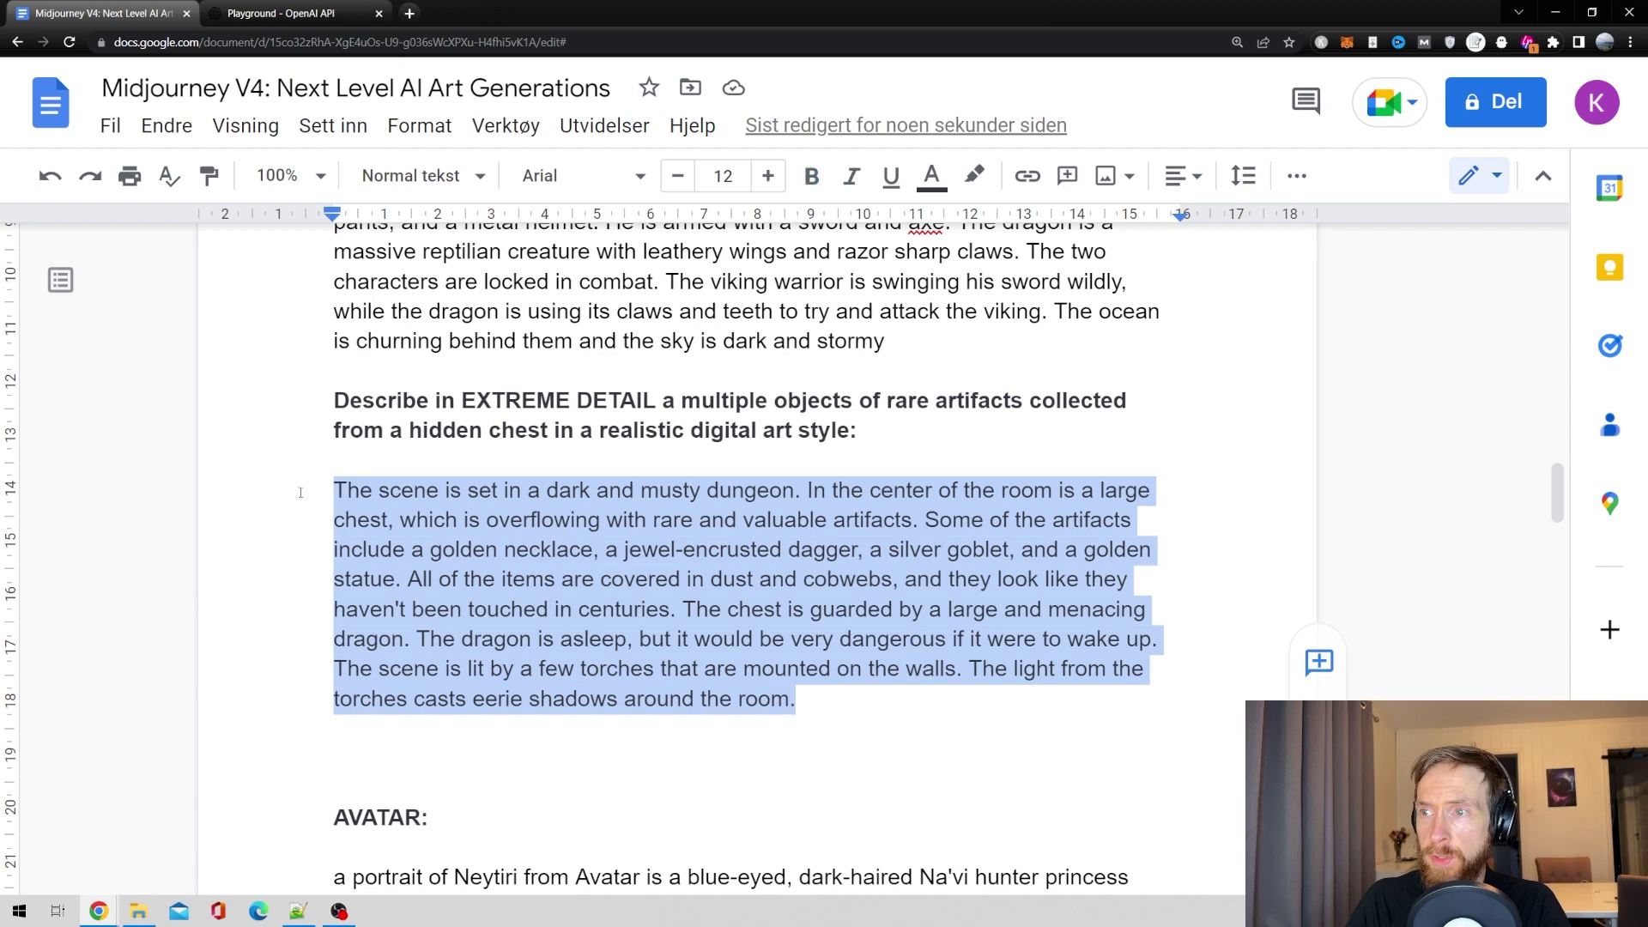
{"action": "left_click", "coordinate": [301, 492]}
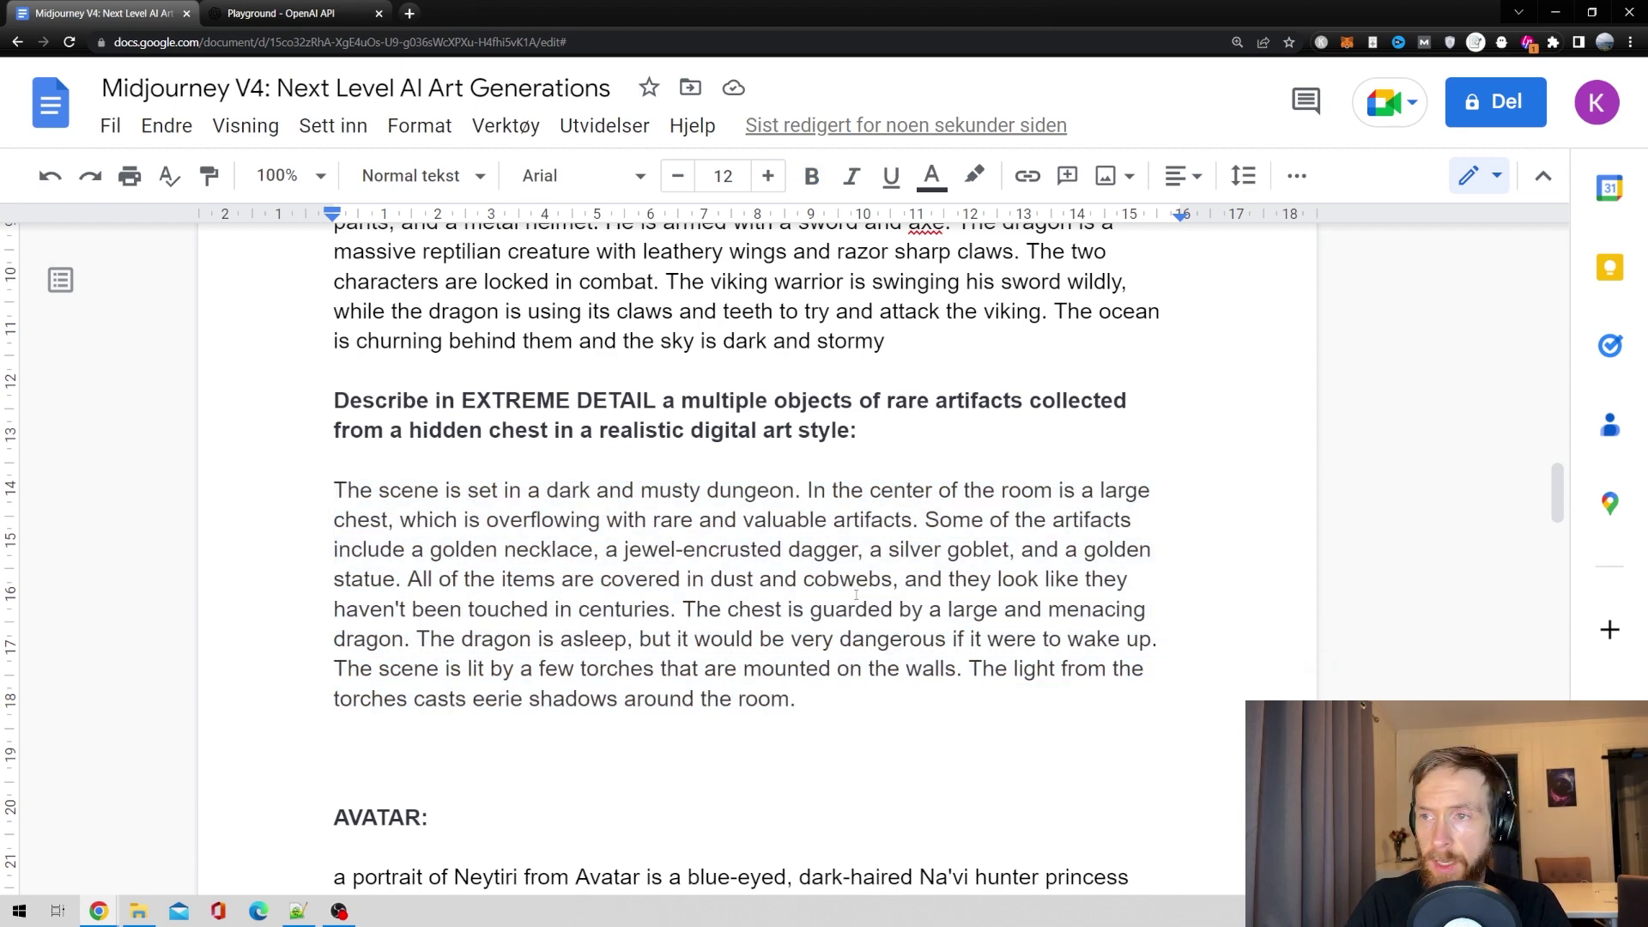
{"action": "scroll", "coordinate": [856, 594], "scroll_direction": "up", "scroll_amount": 3}
{"action": "scroll", "coordinate": [716, 515], "scroll_direction": "down", "scroll_amount": 1}
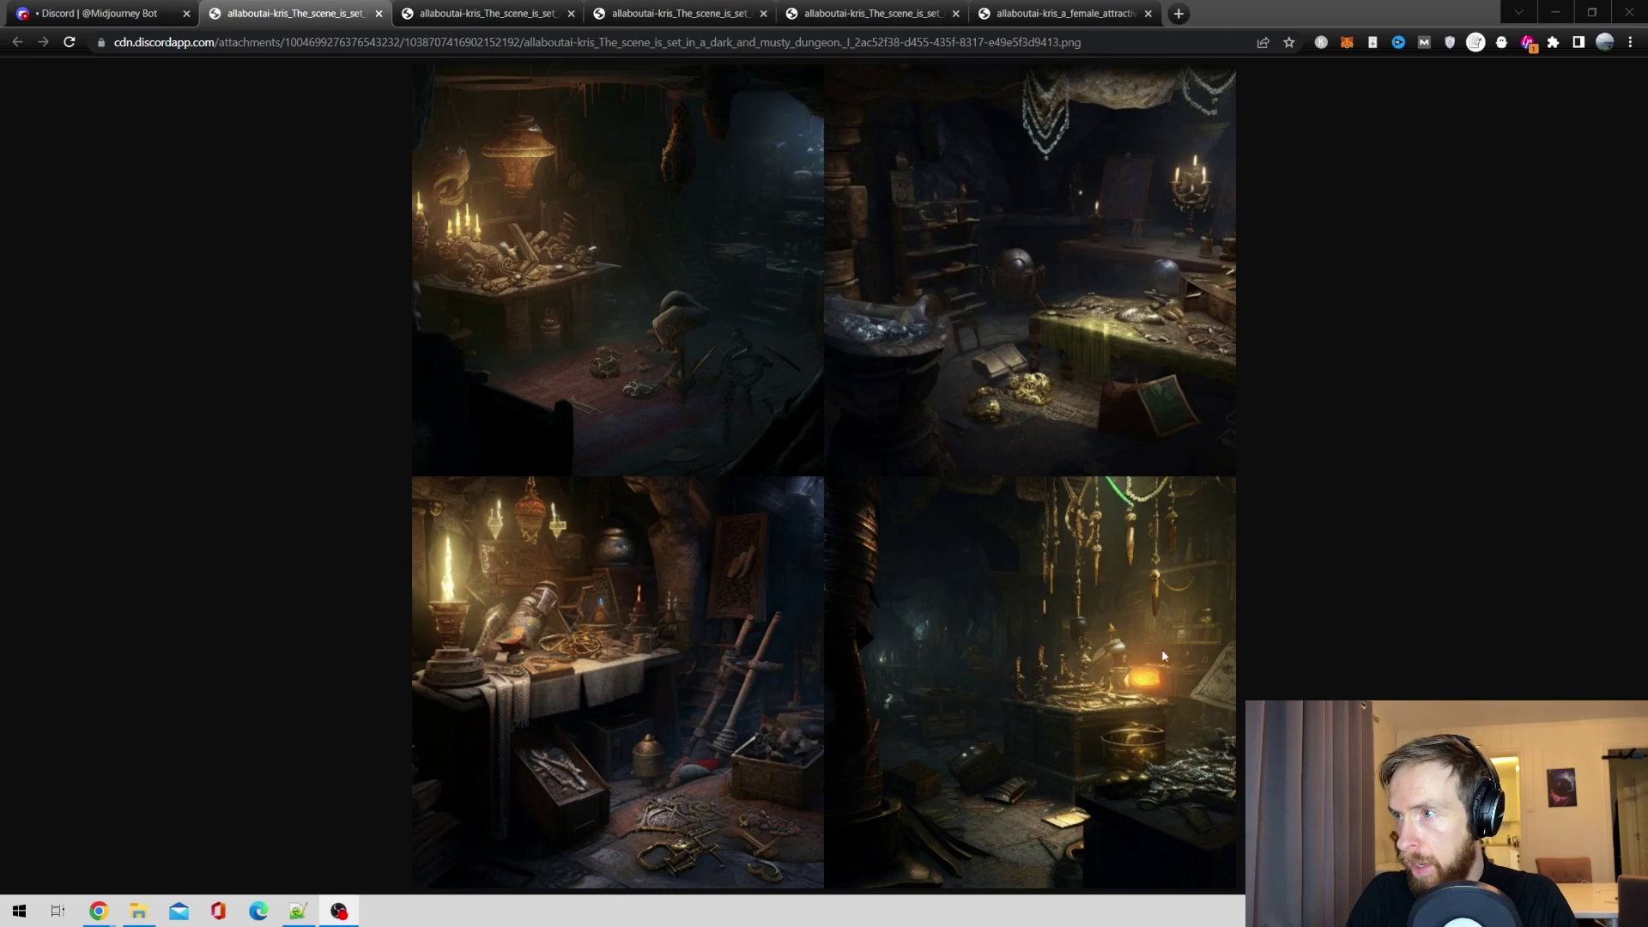
View an upscaled dungeon treasure image at 125% zoom, then at 110%, before the Viking-dragon grid.
{"action": "left_click", "coordinate": [509, 15]}
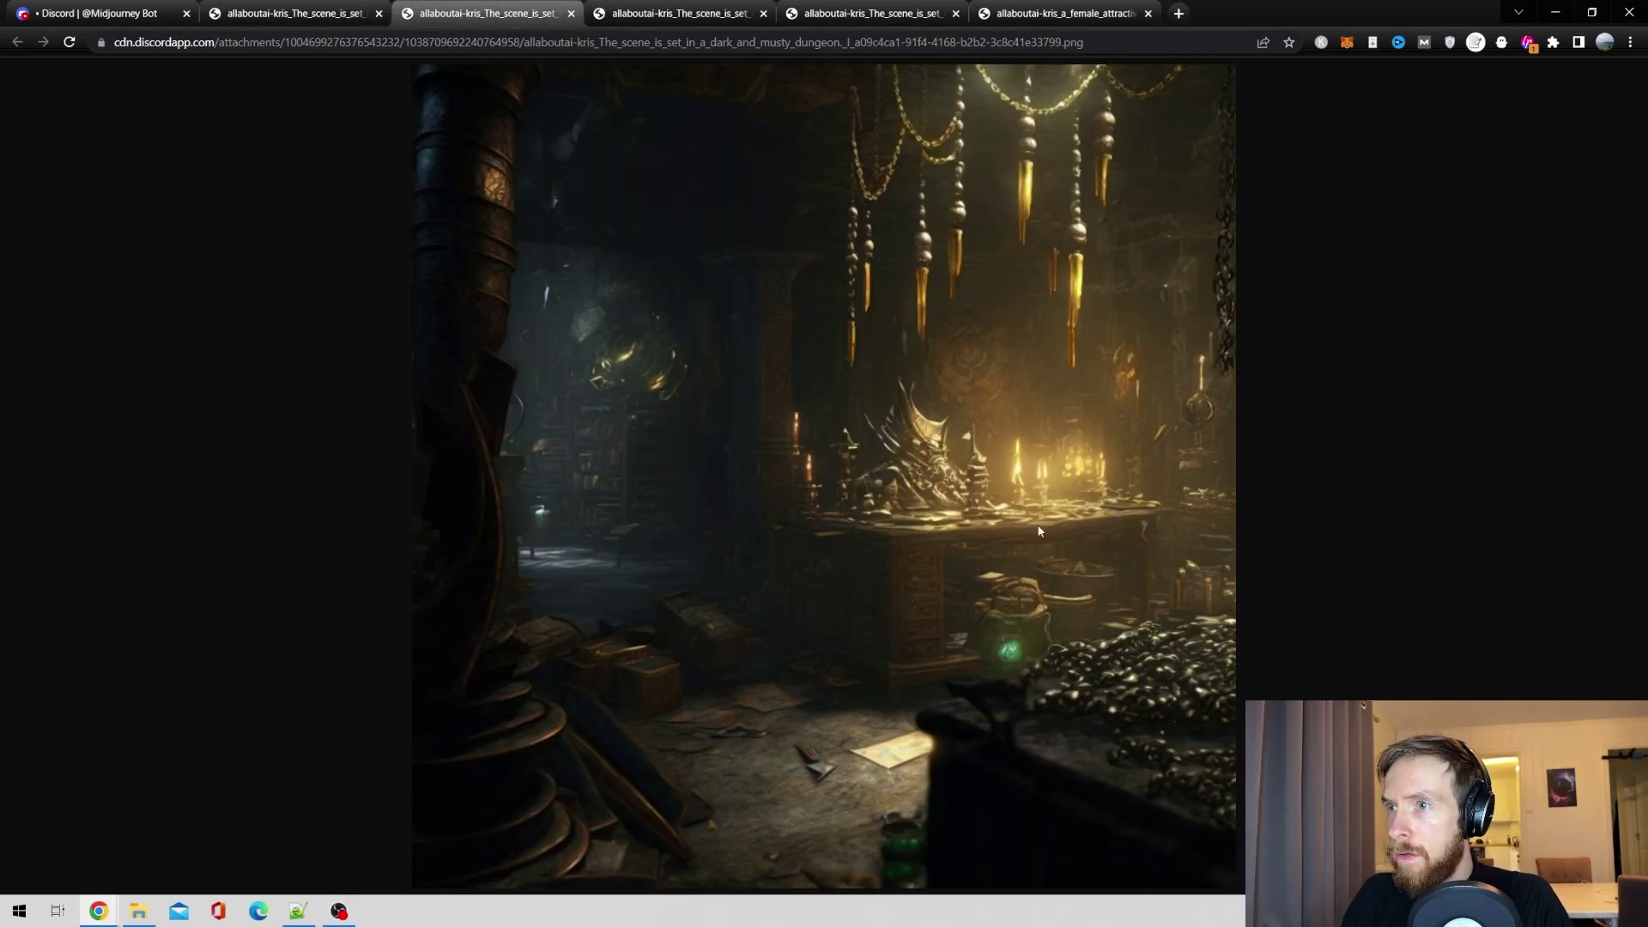
{"action": "left_click", "coordinate": [343, 13]}
{"action": "left_click", "coordinate": [477, 4]}
{"action": "key", "text": "ctrl+plus"}
{"action": "key", "text": "ctrl+plus"}
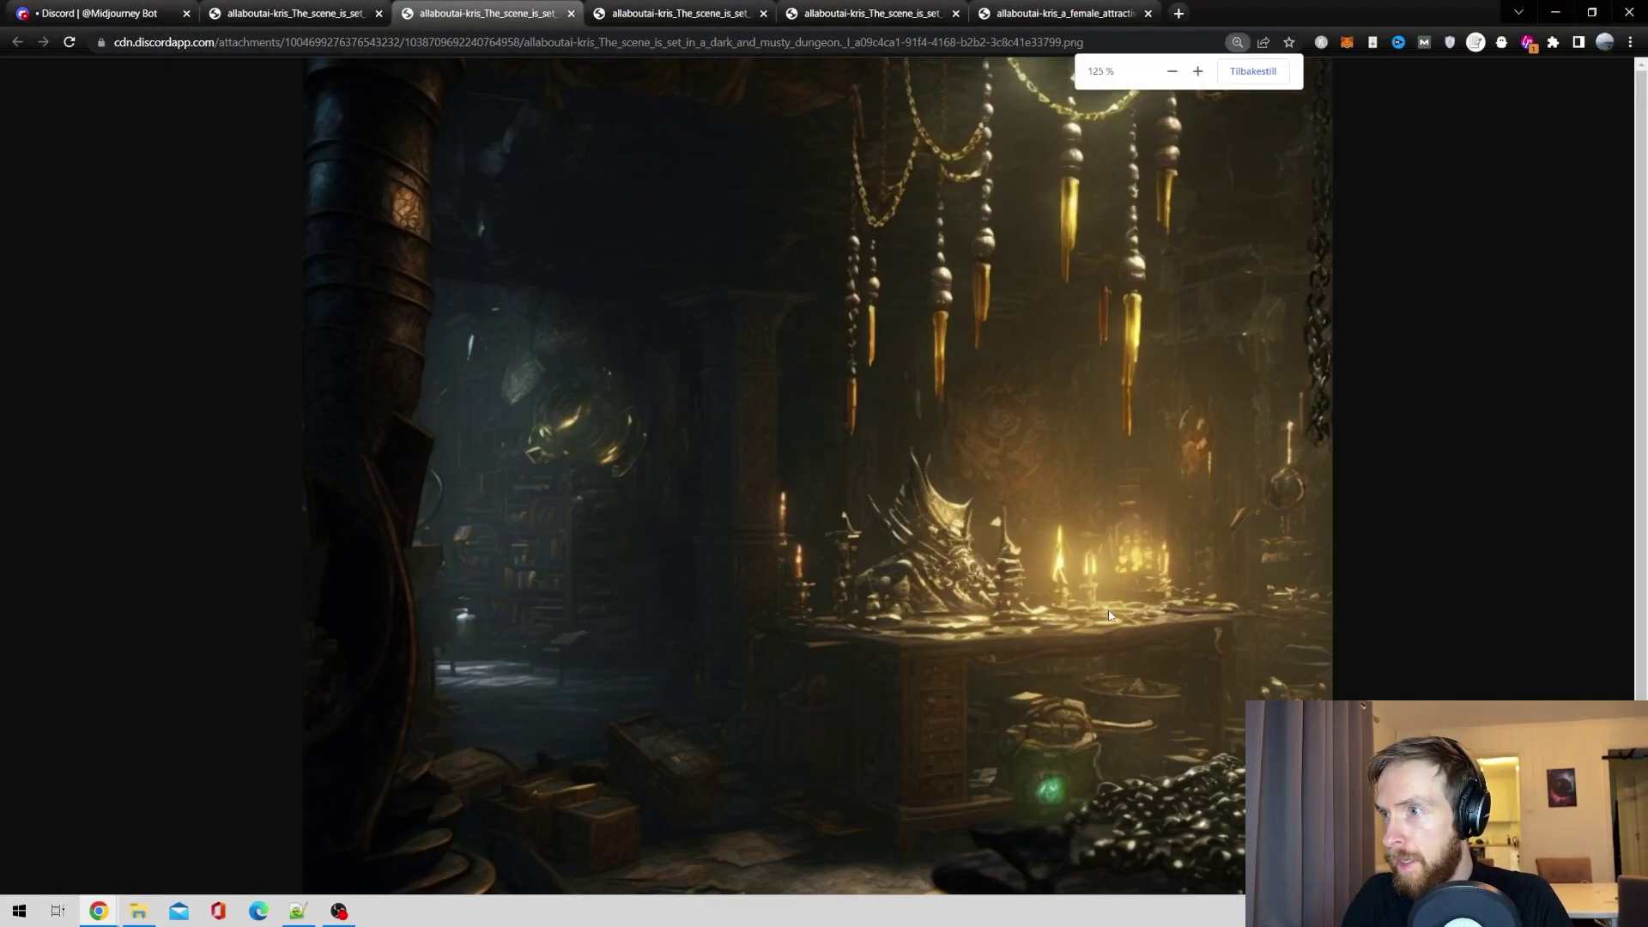
{"action": "scroll", "coordinate": [1109, 615], "scroll_direction": "down", "scroll_amount": 2}
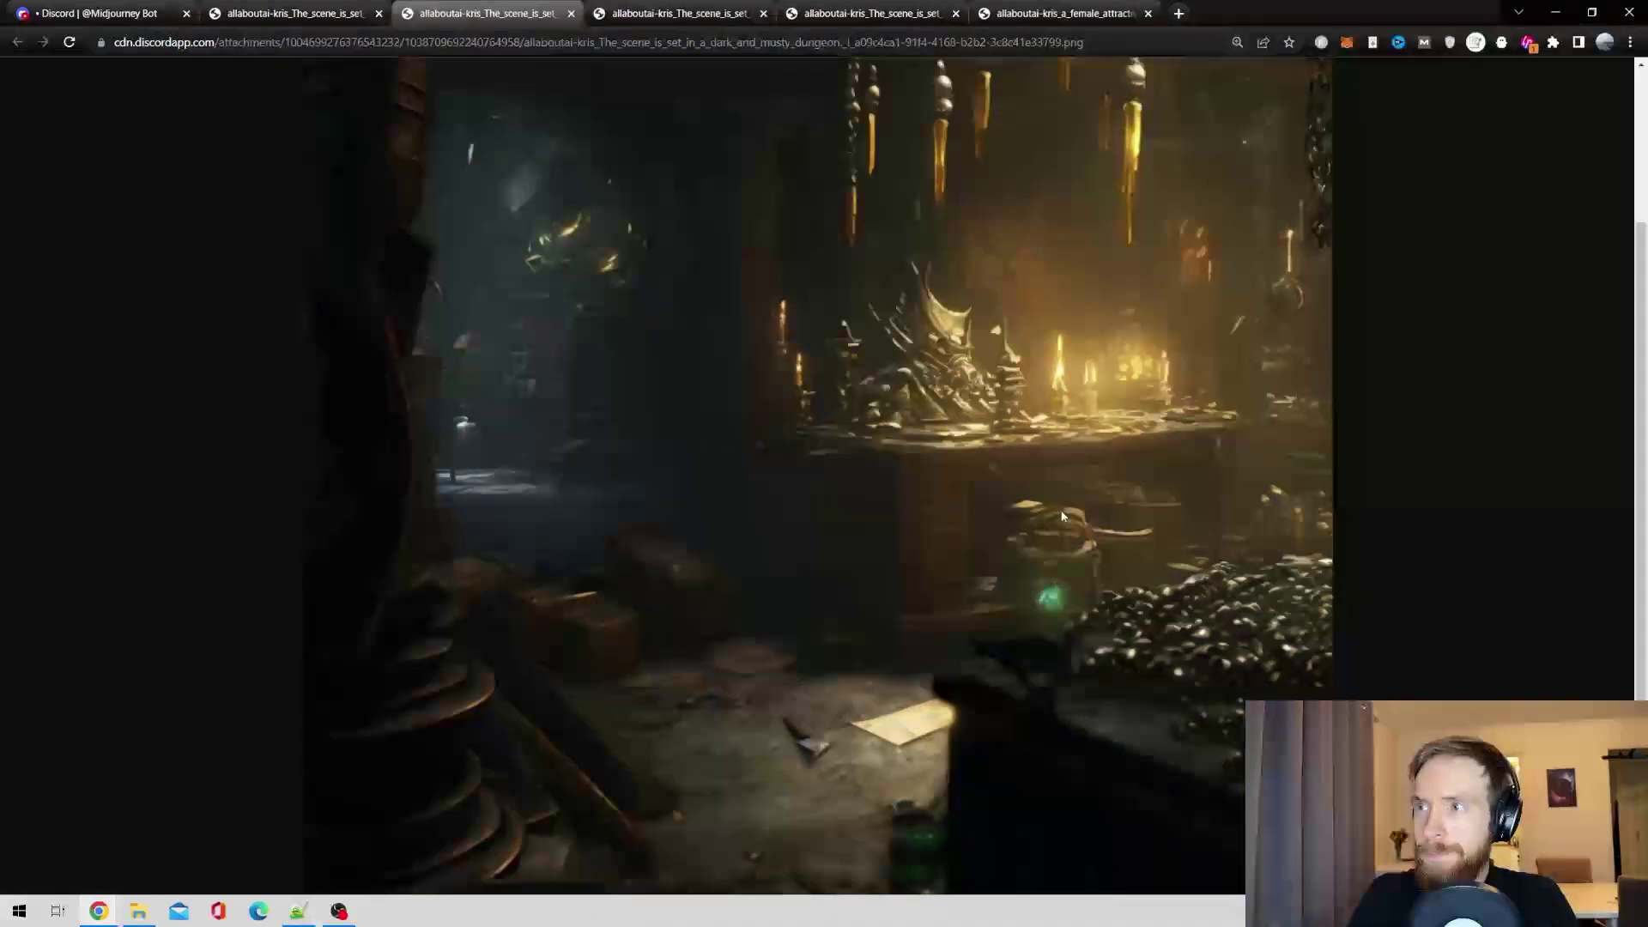
{"action": "key", "text": "ctrl+minus"}
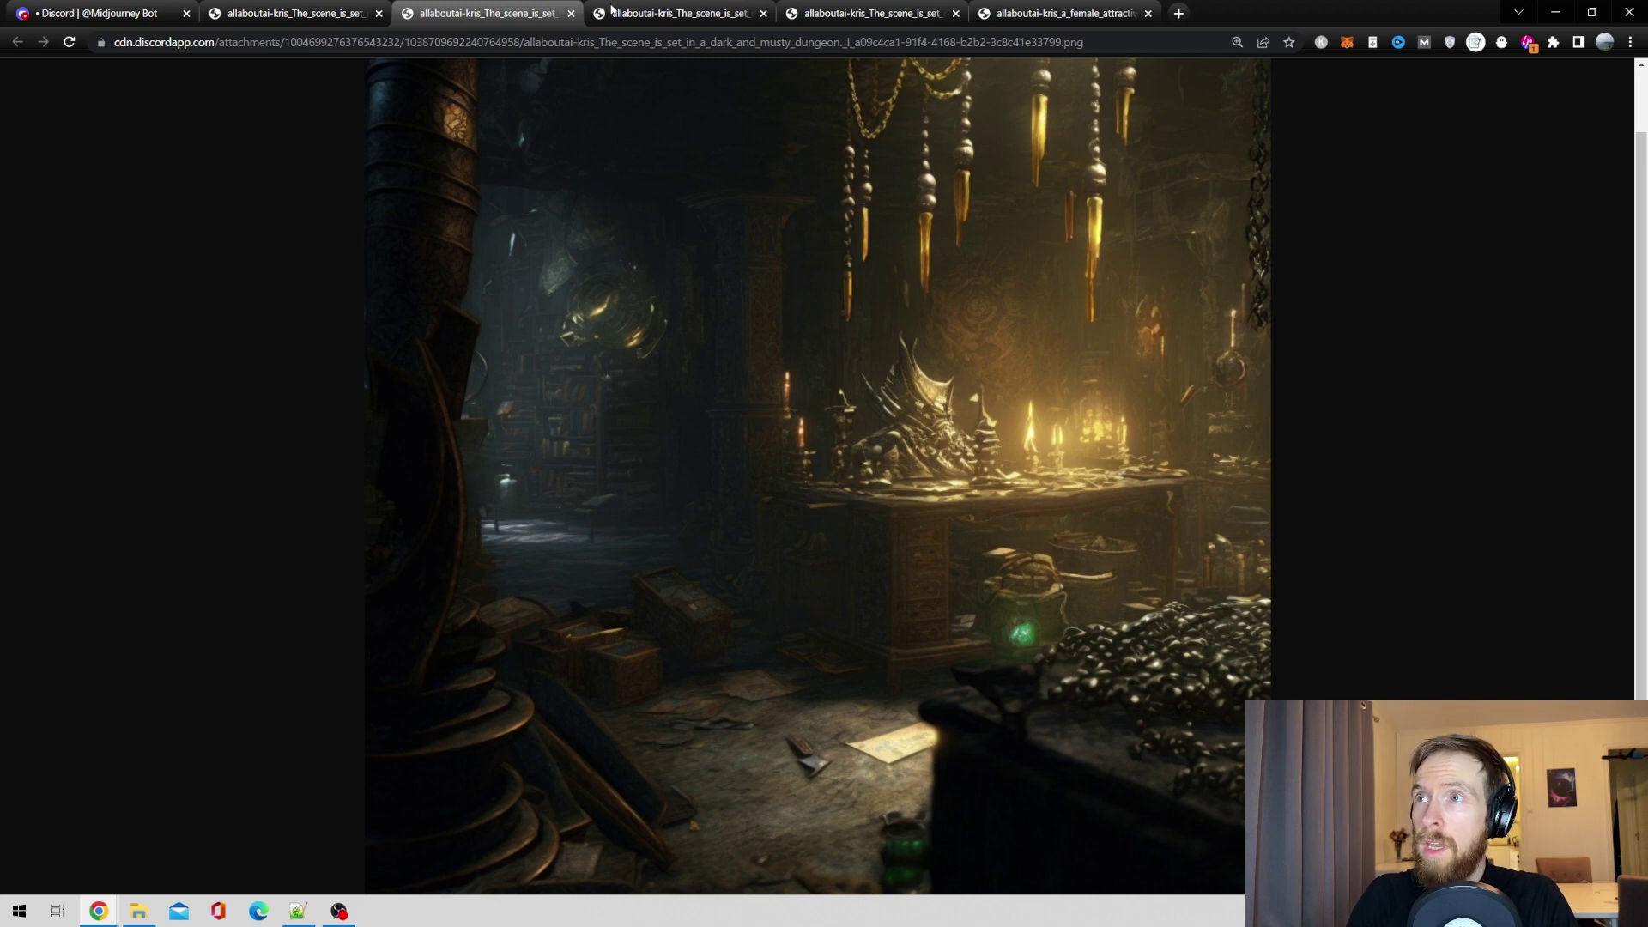
{"action": "left_click", "coordinate": [631, 10]}
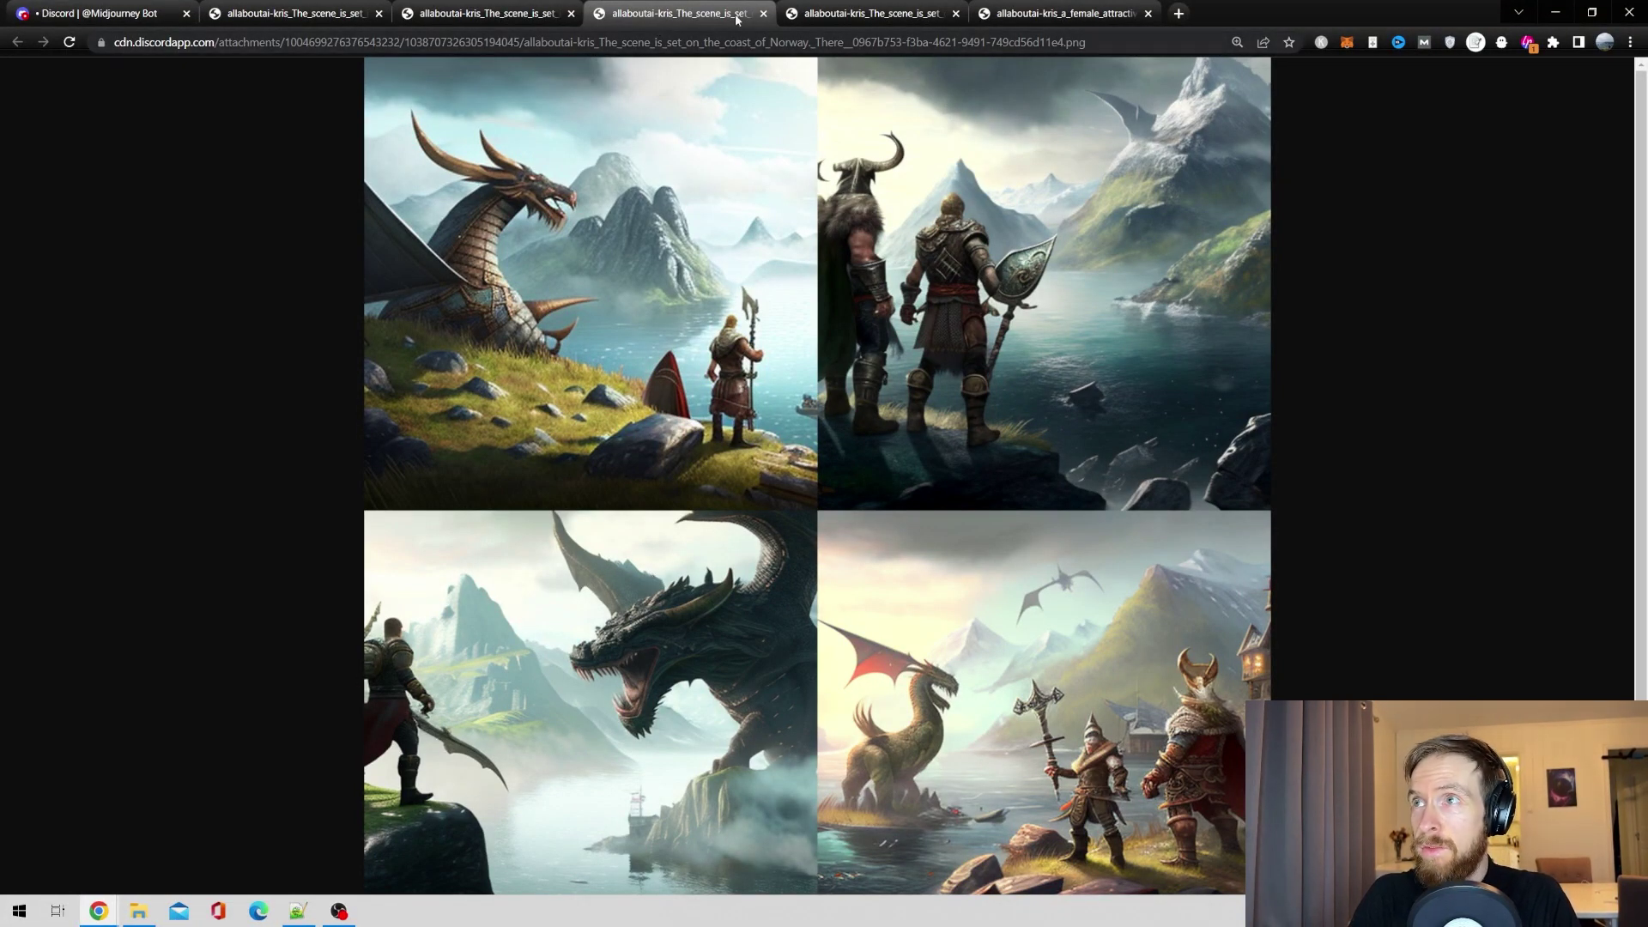
Open the single upscaled Viking-versus-dragon image.
{"action": "left_click", "coordinate": [878, 9]}
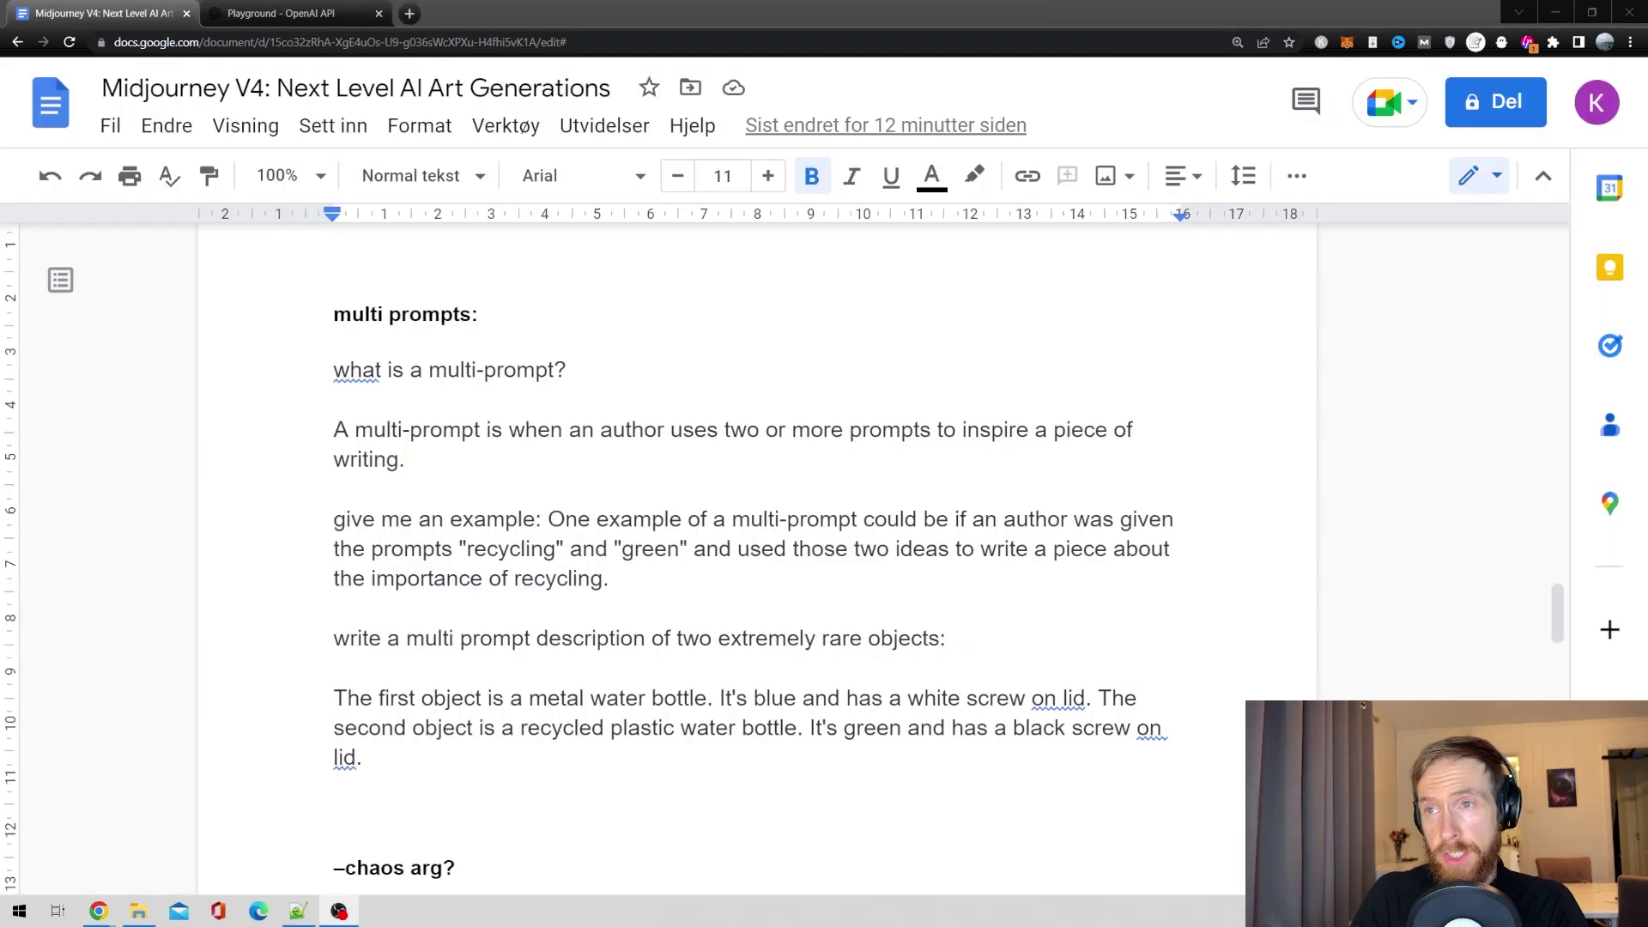
Highlight the multi prompts heading, the 'what is a multi-prompt?' question and its definition.
{"action": "left_click_drag", "start_coordinate": [326, 318], "coordinate": [533, 314]}
{"action": "left_click", "coordinate": [533, 314]}
{"action": "left_click_drag", "start_coordinate": [586, 369], "coordinate": [322, 379]}
{"action": "left_click", "coordinate": [316, 399]}
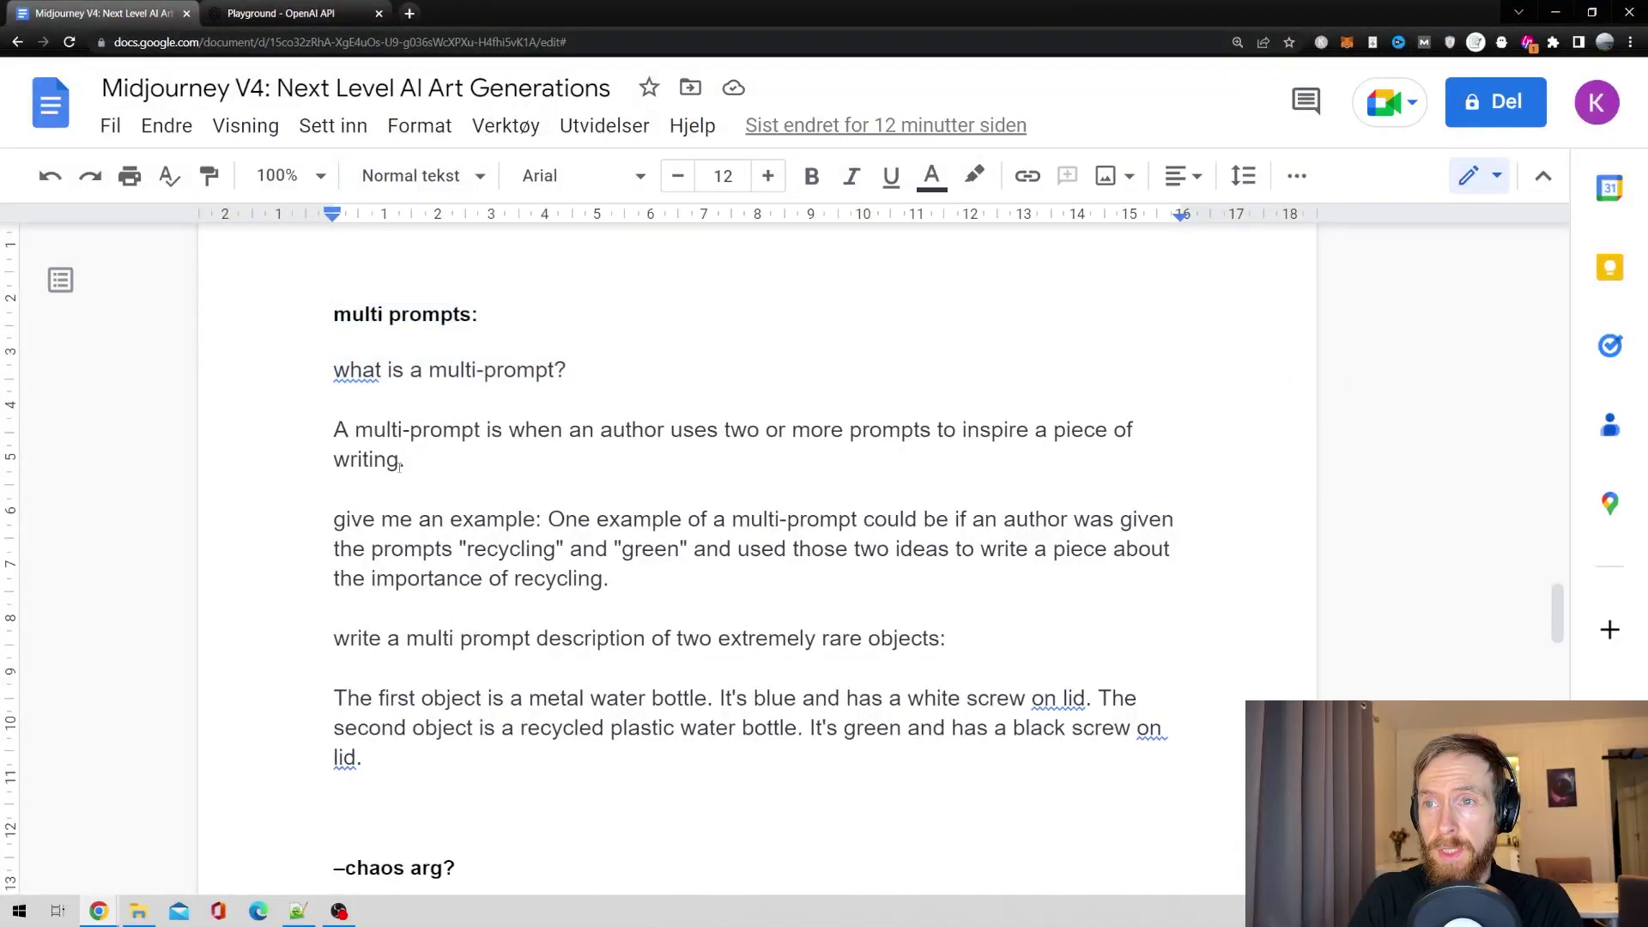
{"action": "left_click_drag", "start_coordinate": [416, 470], "coordinate": [306, 425]}
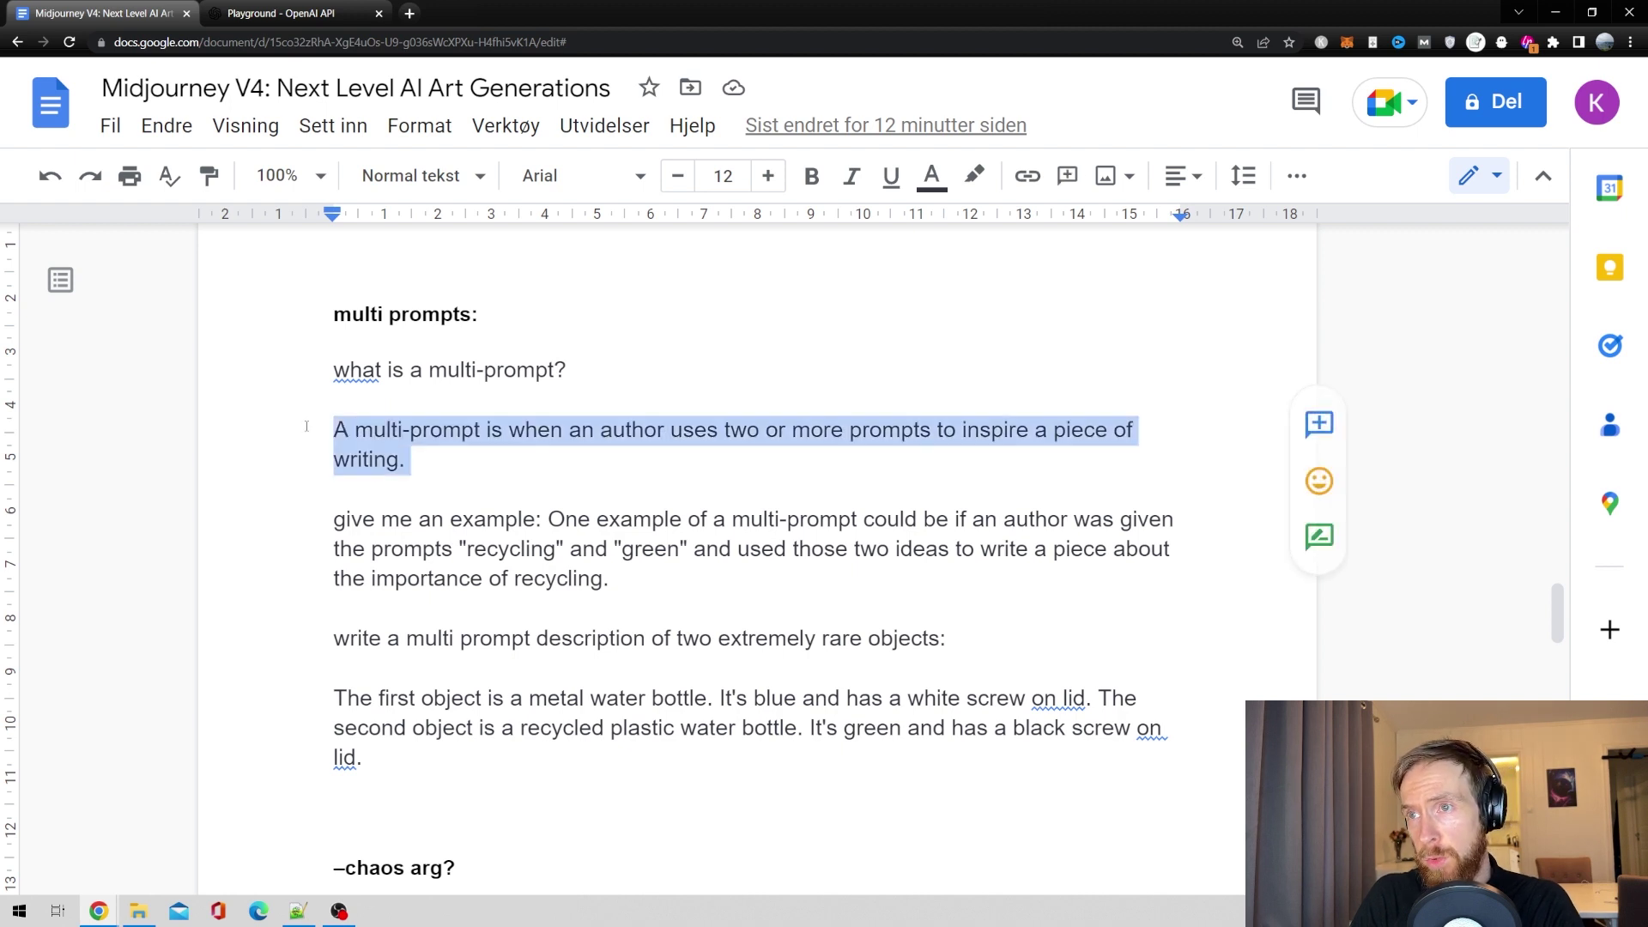
{"action": "left_click", "coordinate": [302, 418]}
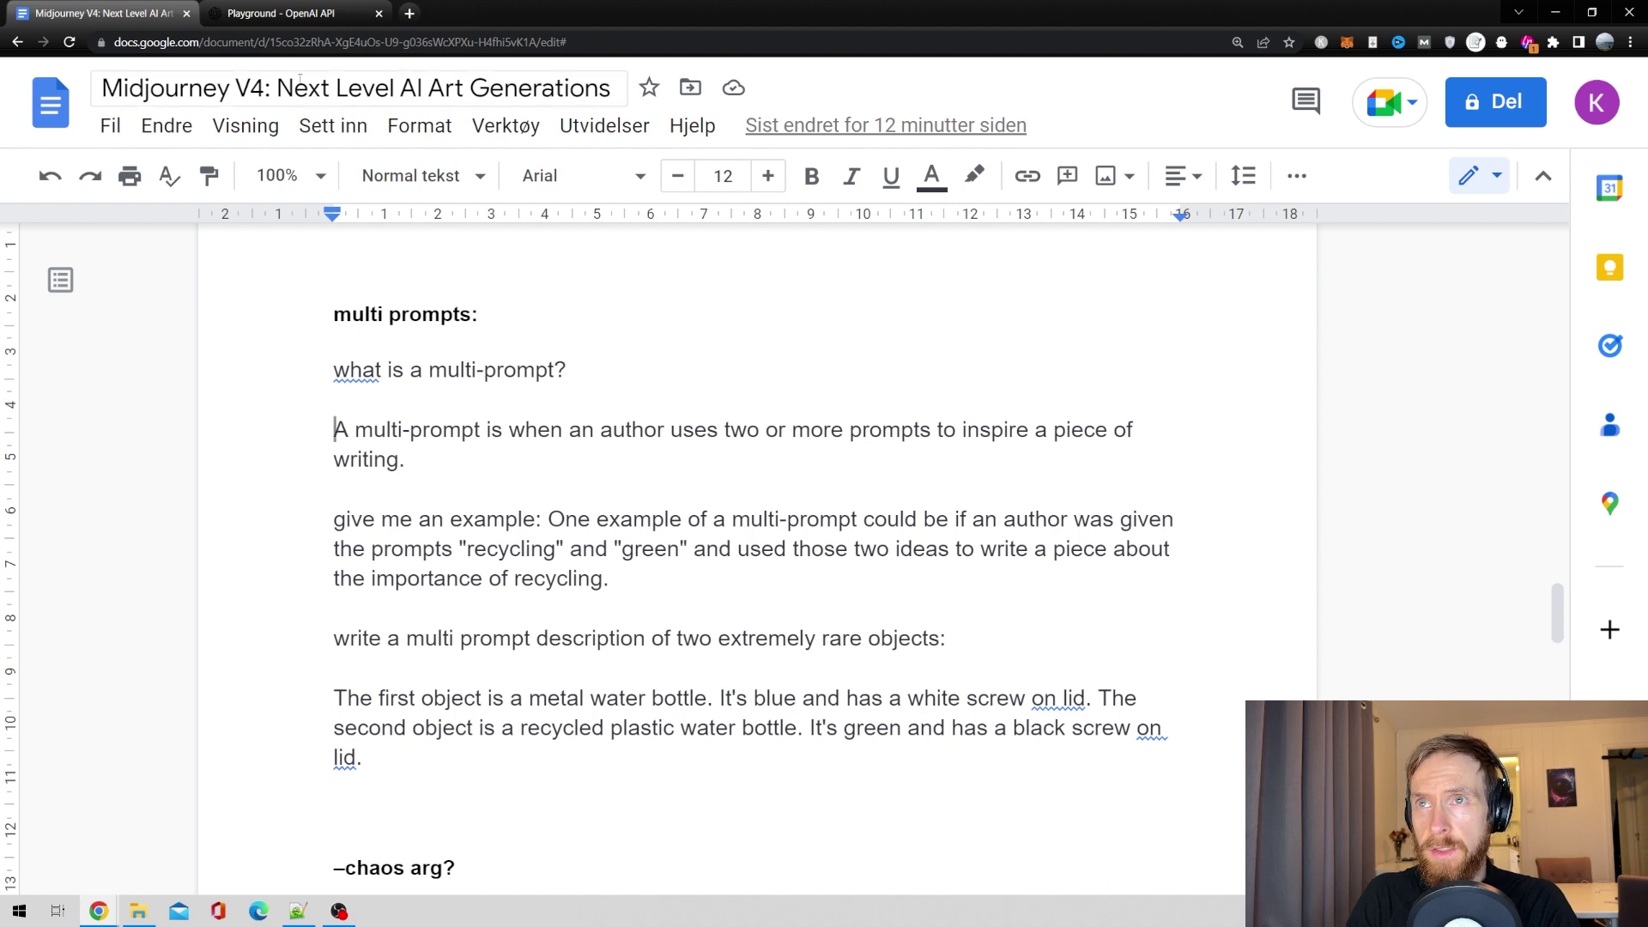
{"action": "left_click", "coordinate": [274, 13]}
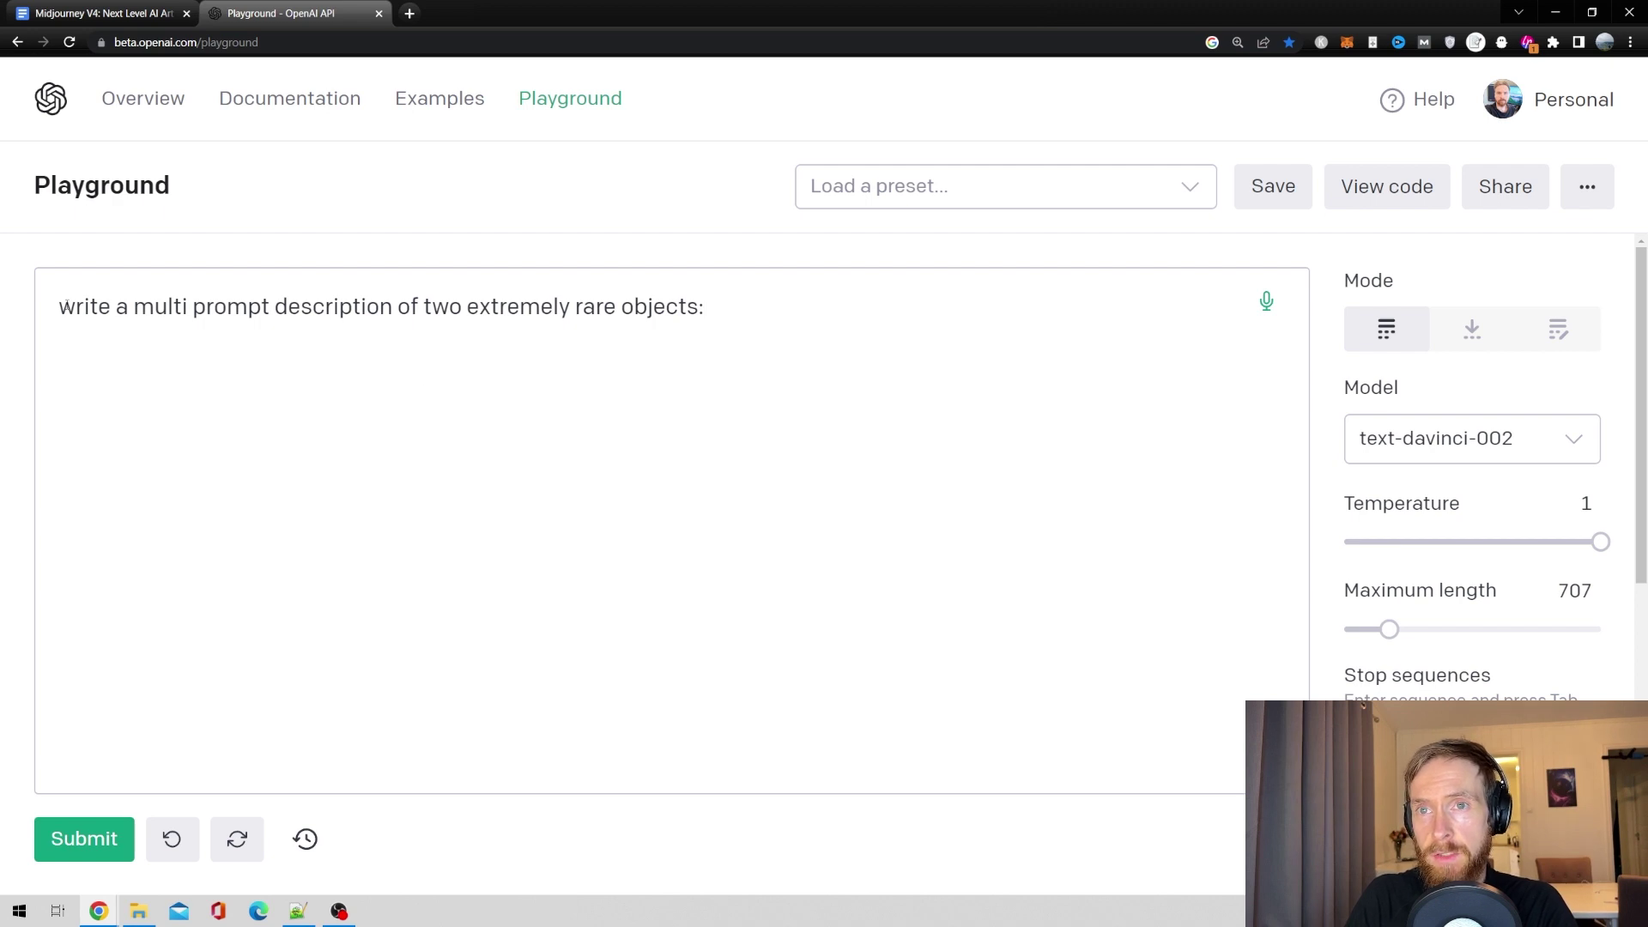
Generate the rare-objects description with maximum length 751 and temperature 0.99, and select the result.
{"action": "left_click_drag", "start_coordinate": [65, 306], "coordinate": [706, 307]}
{"action": "left_click", "coordinate": [743, 316]}
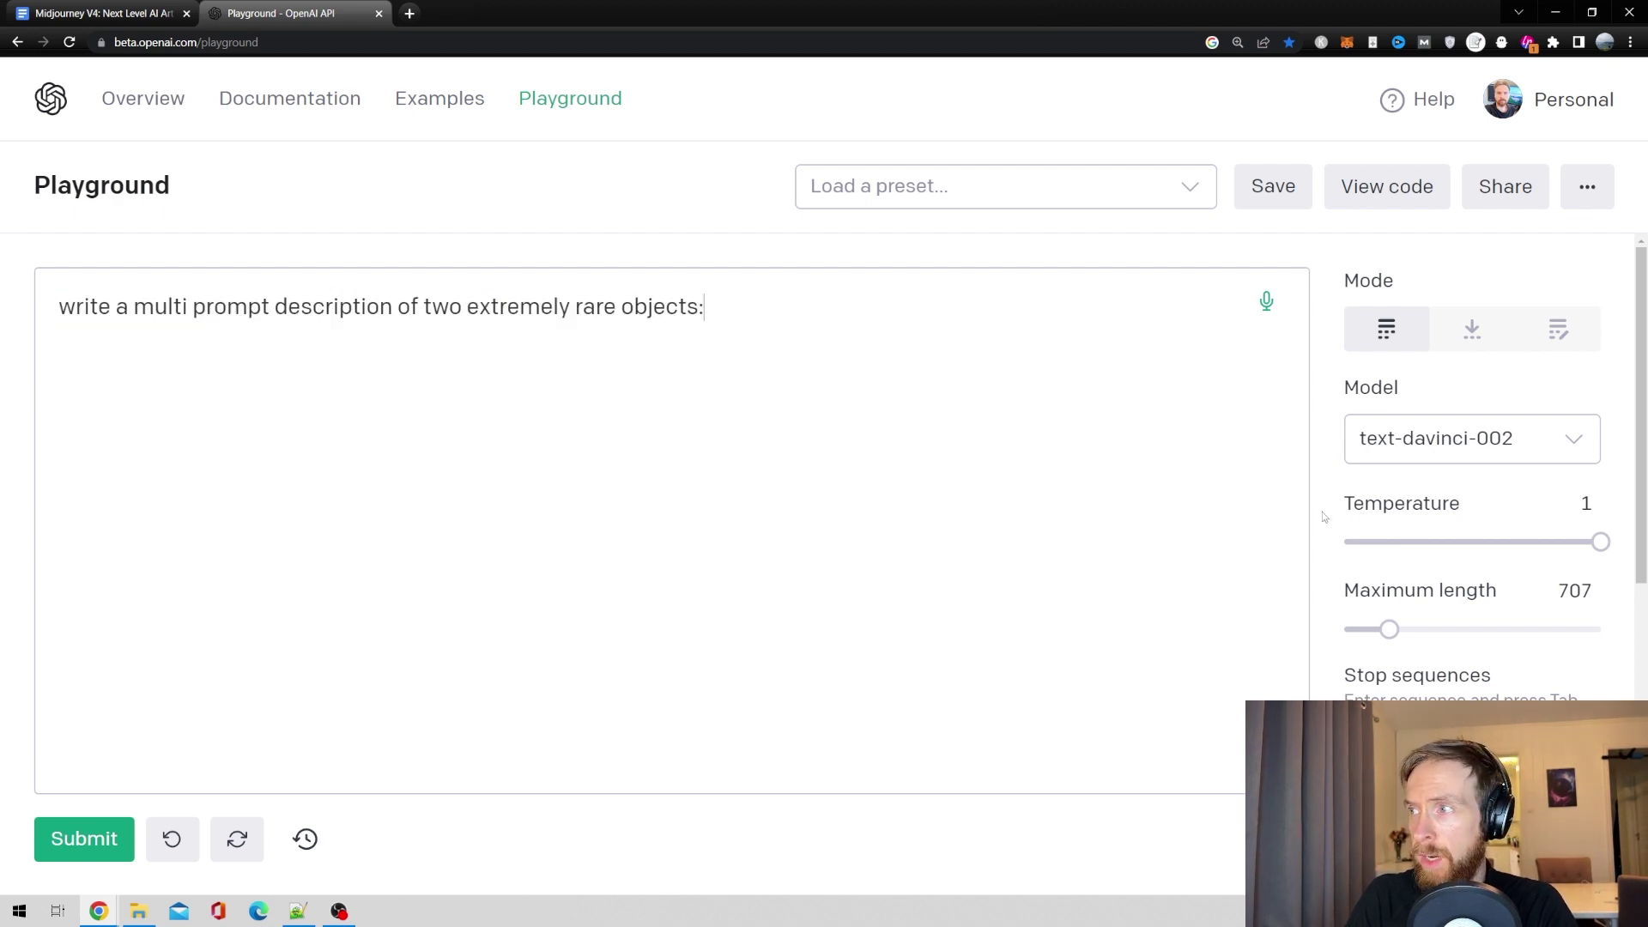
{"action": "left_click", "coordinate": [1392, 629]}
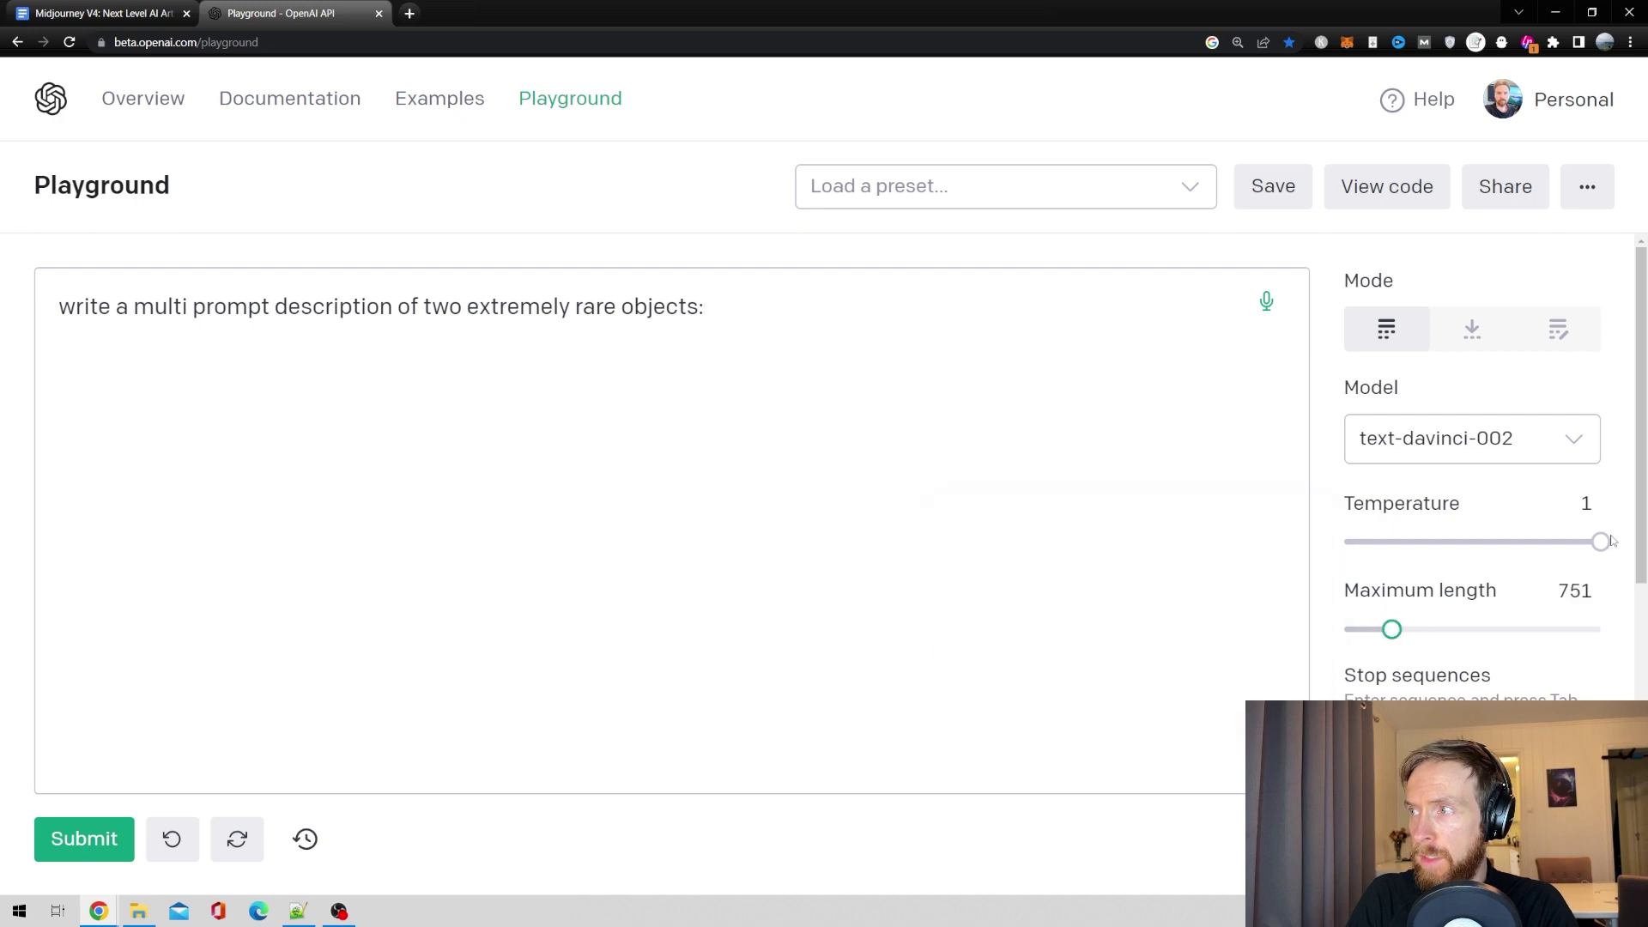
{"action": "left_click_drag", "start_coordinate": [1611, 539], "coordinate": [1598, 541]}
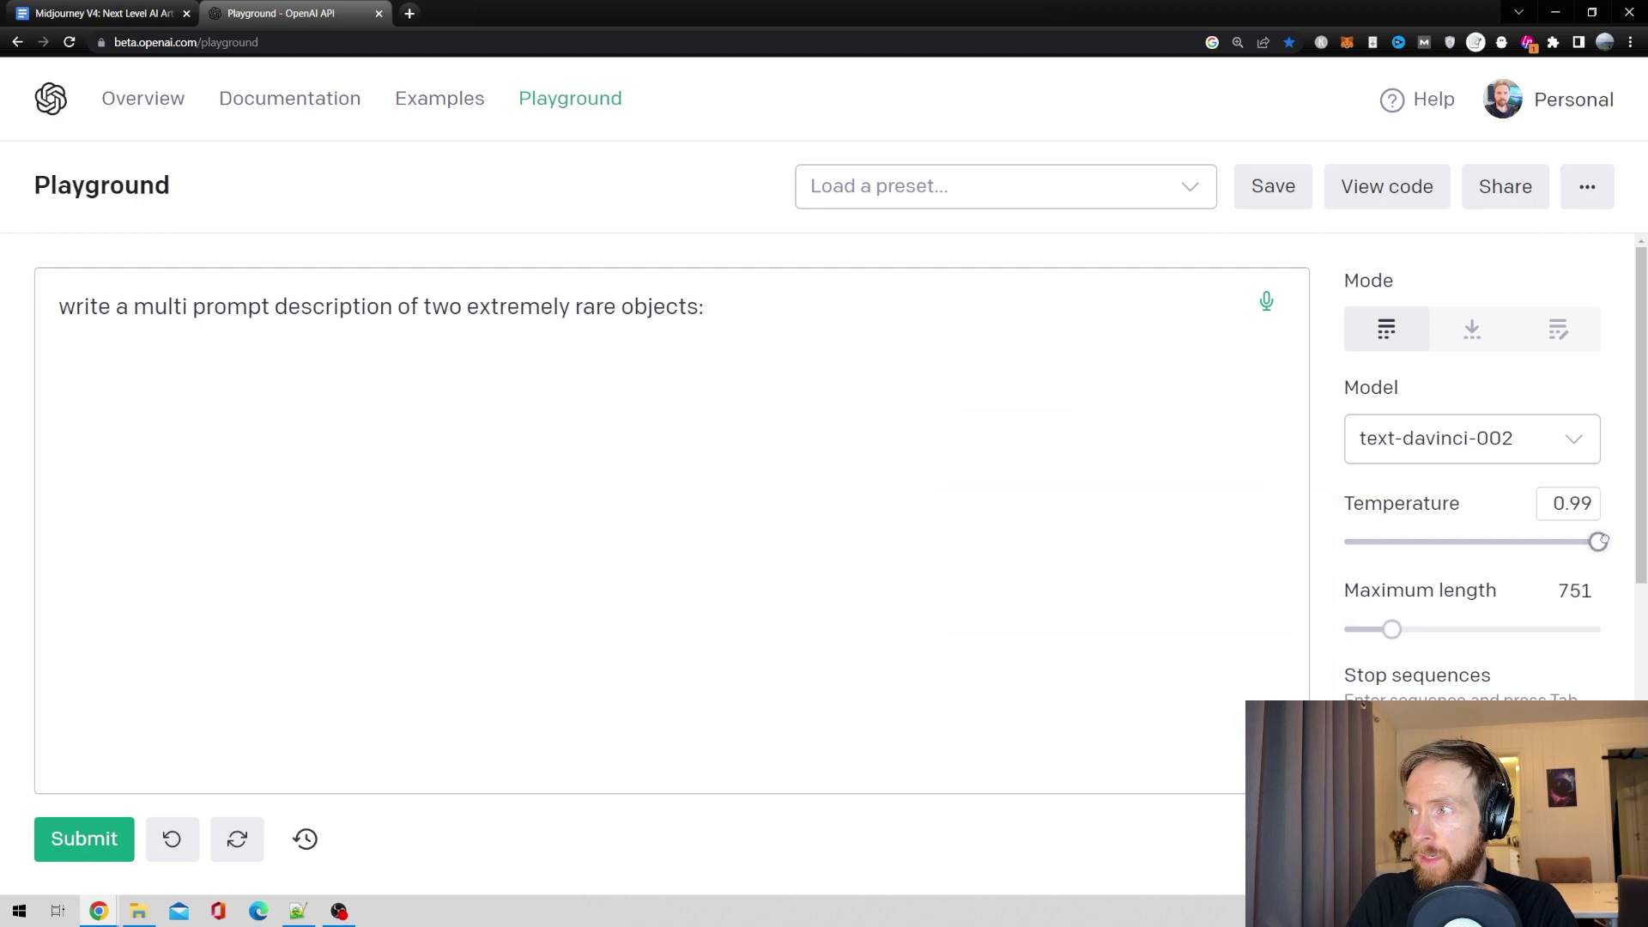
{"action": "left_click", "coordinate": [112, 841]}
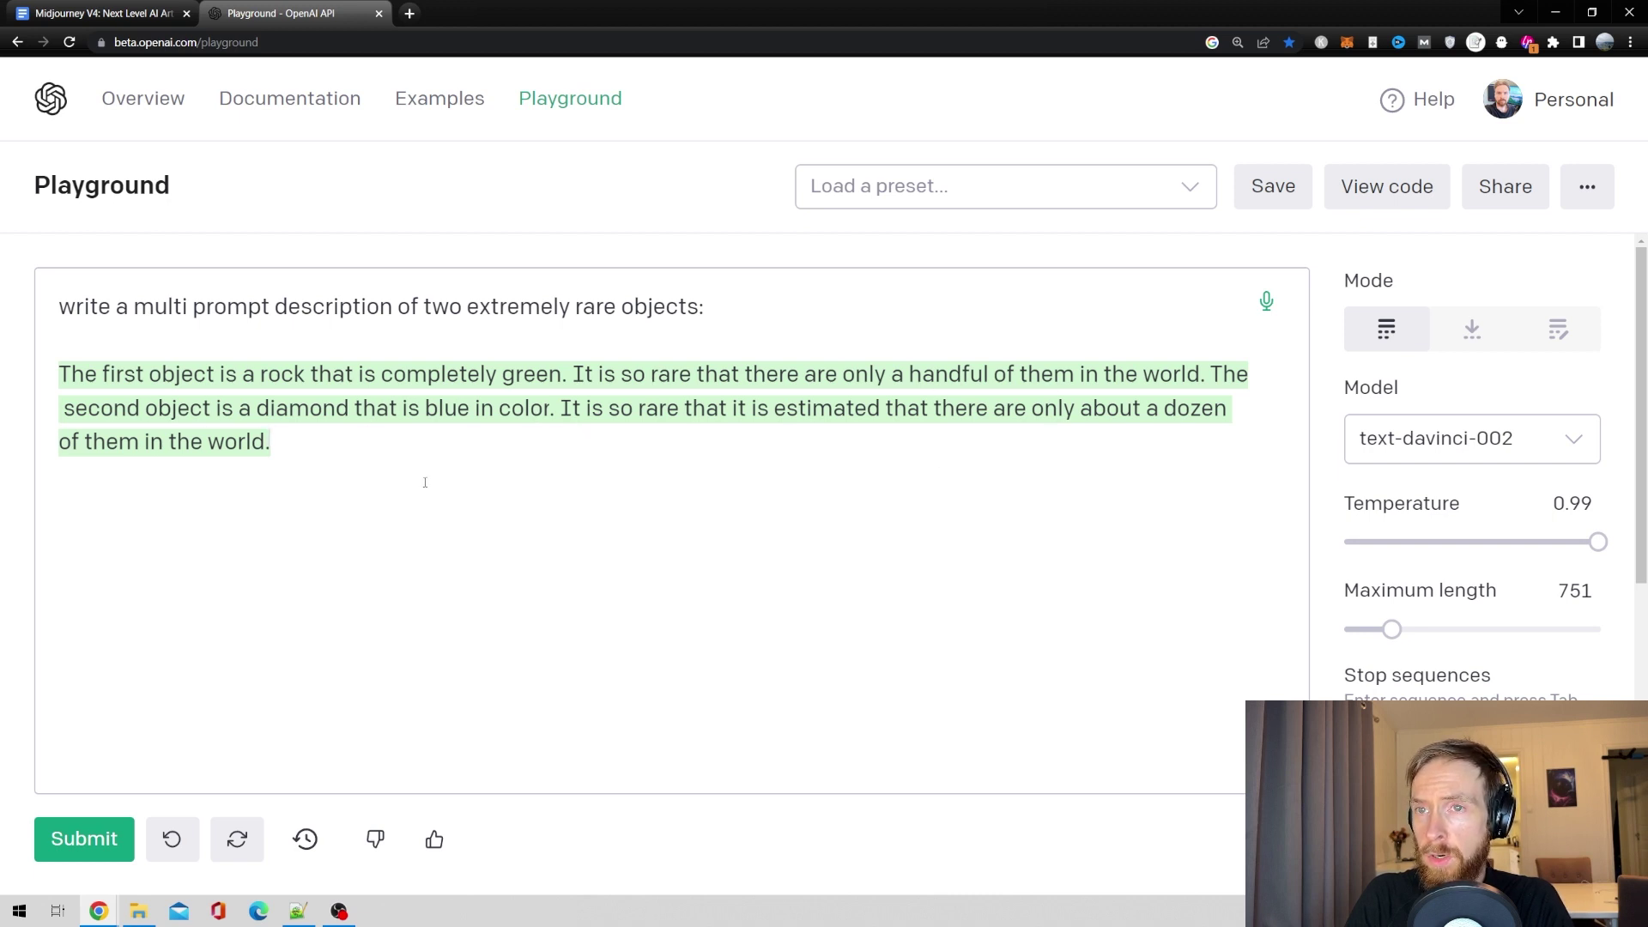
{"action": "left_click_drag", "start_coordinate": [273, 442], "coordinate": [45, 368]}
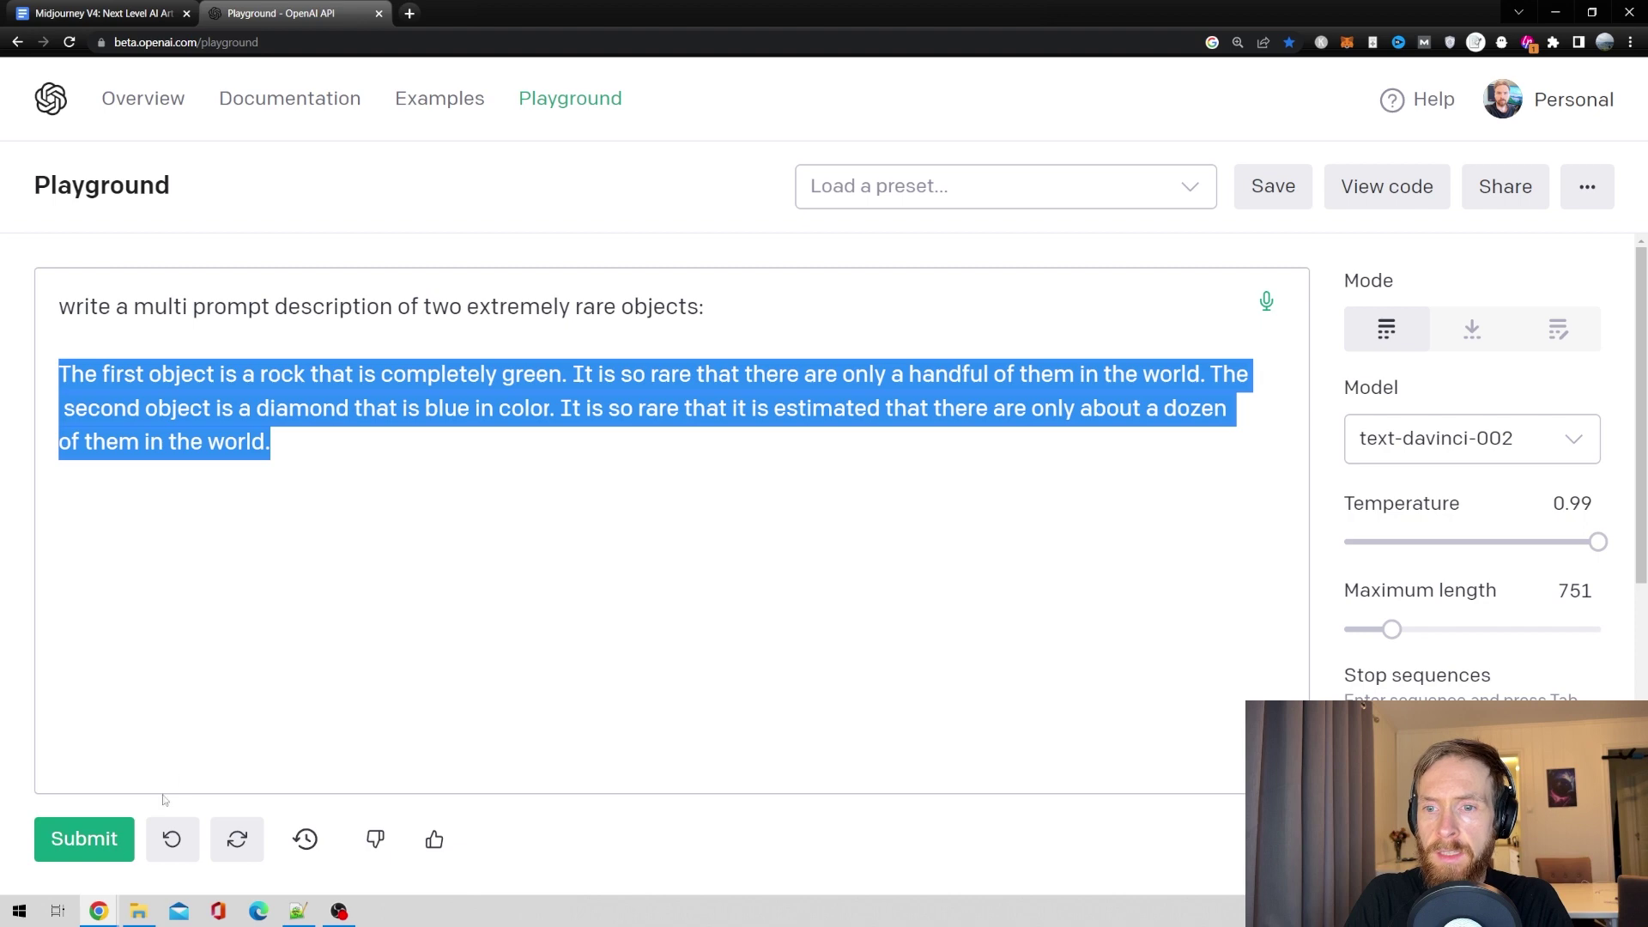
{"action": "left_click", "coordinate": [99, 911]}
Start a /imagine prompt with the pasted rare-objects description, replacing its final period with ', --v 4'.
{"action": "left_click", "coordinate": [417, 838]}
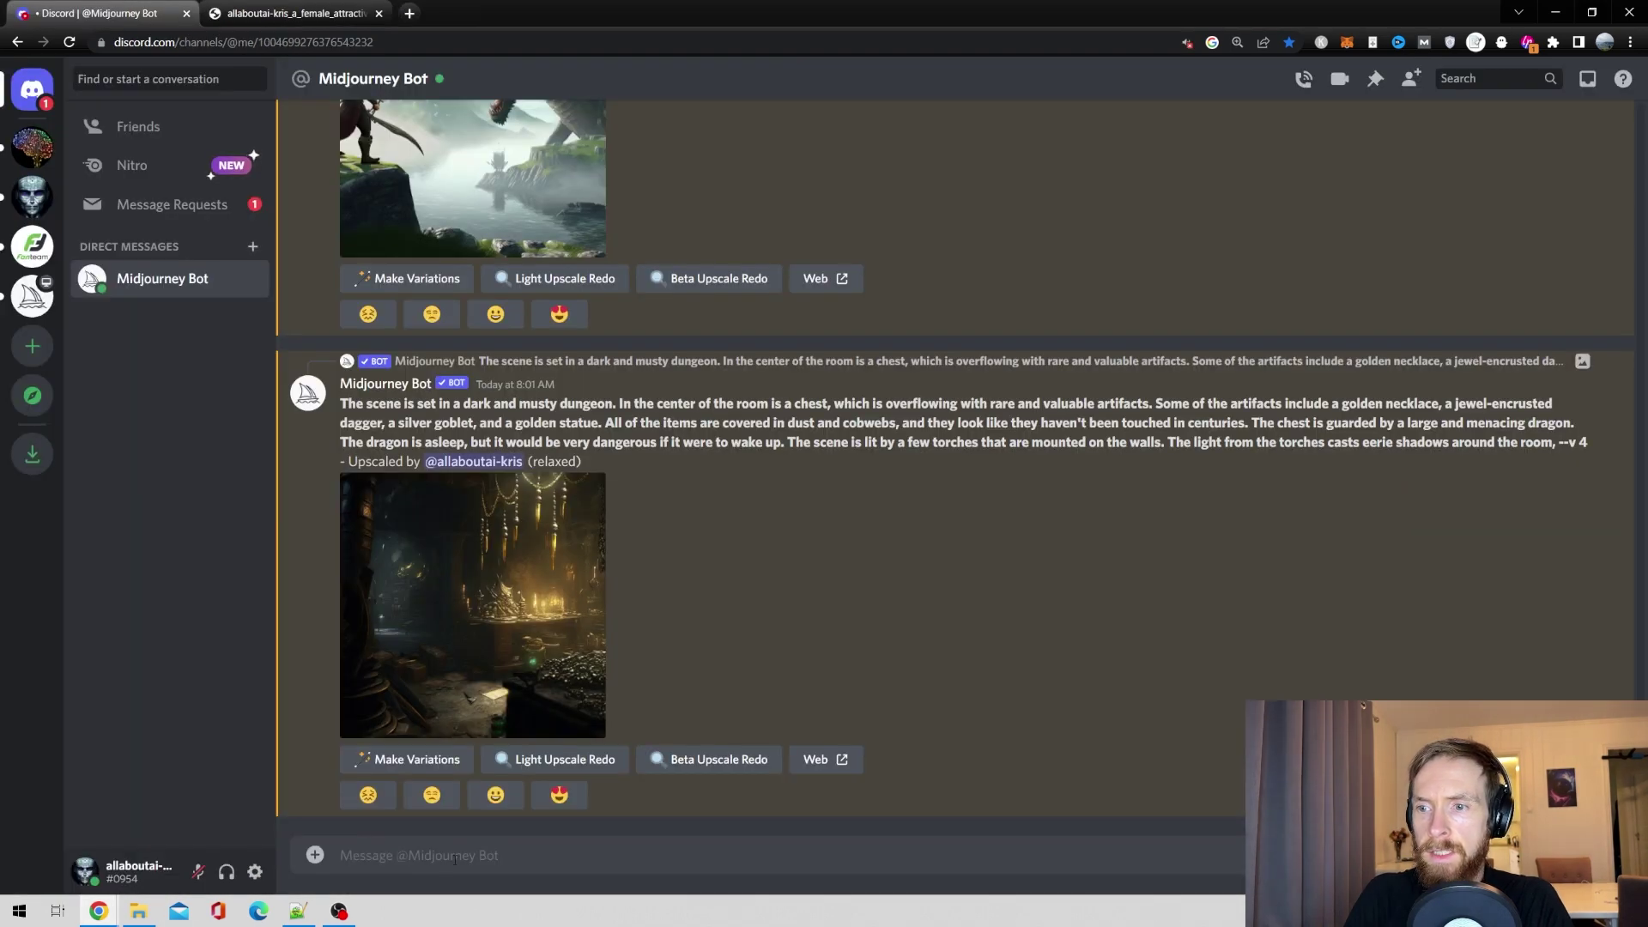
{"action": "type", "text": "/i"}
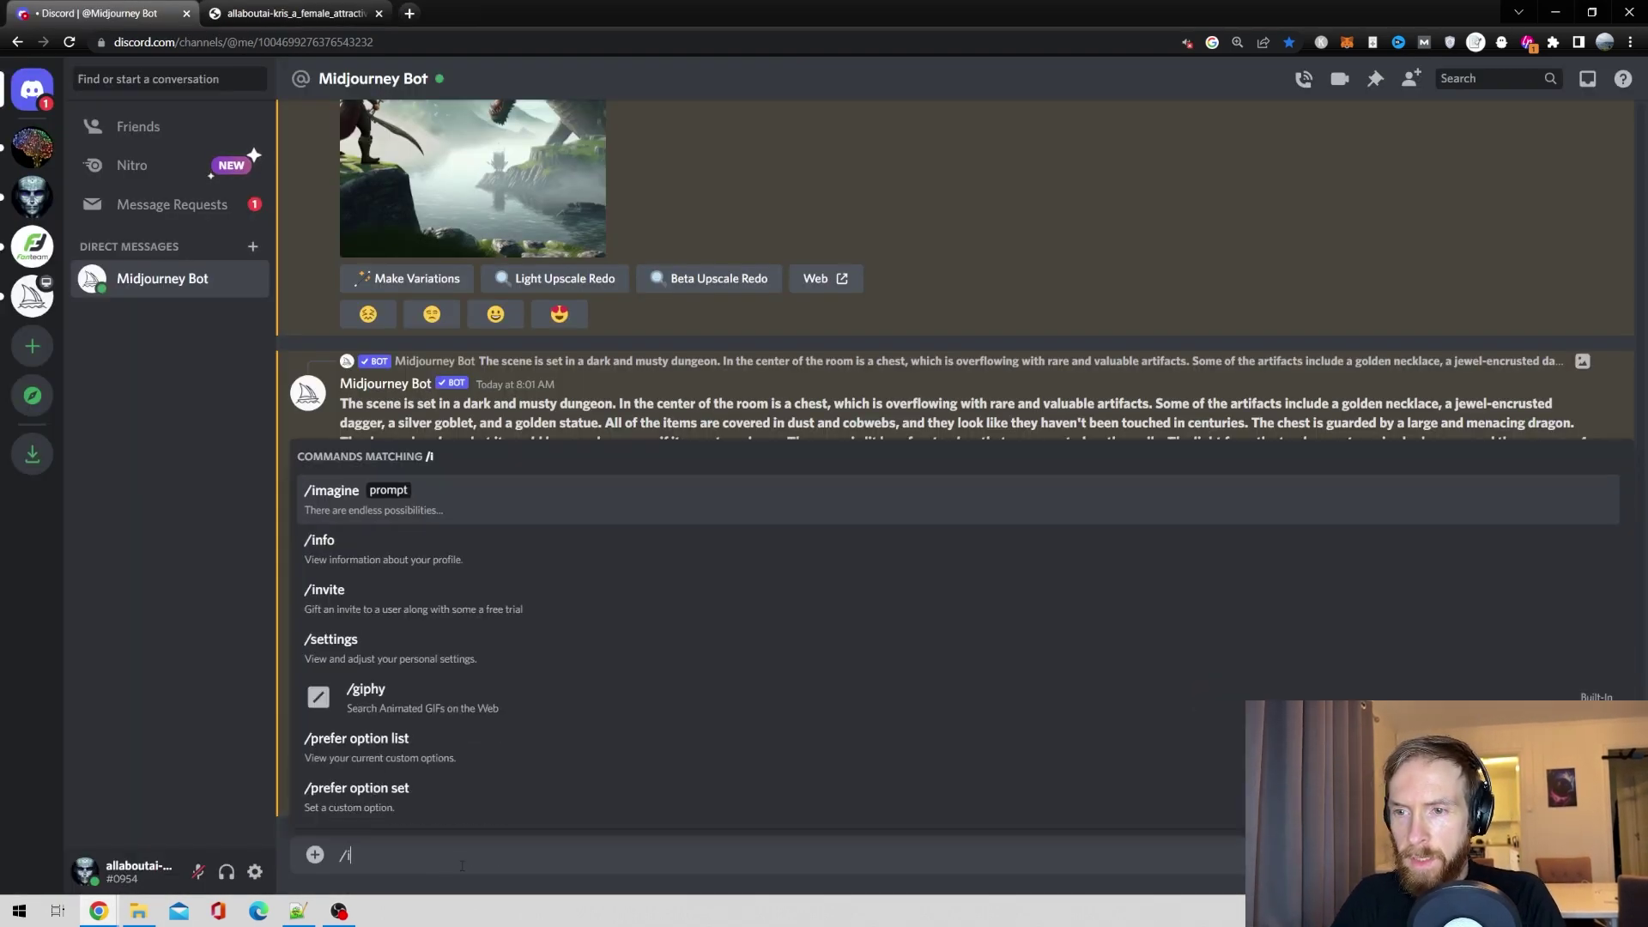
{"action": "type", "text": "m"}
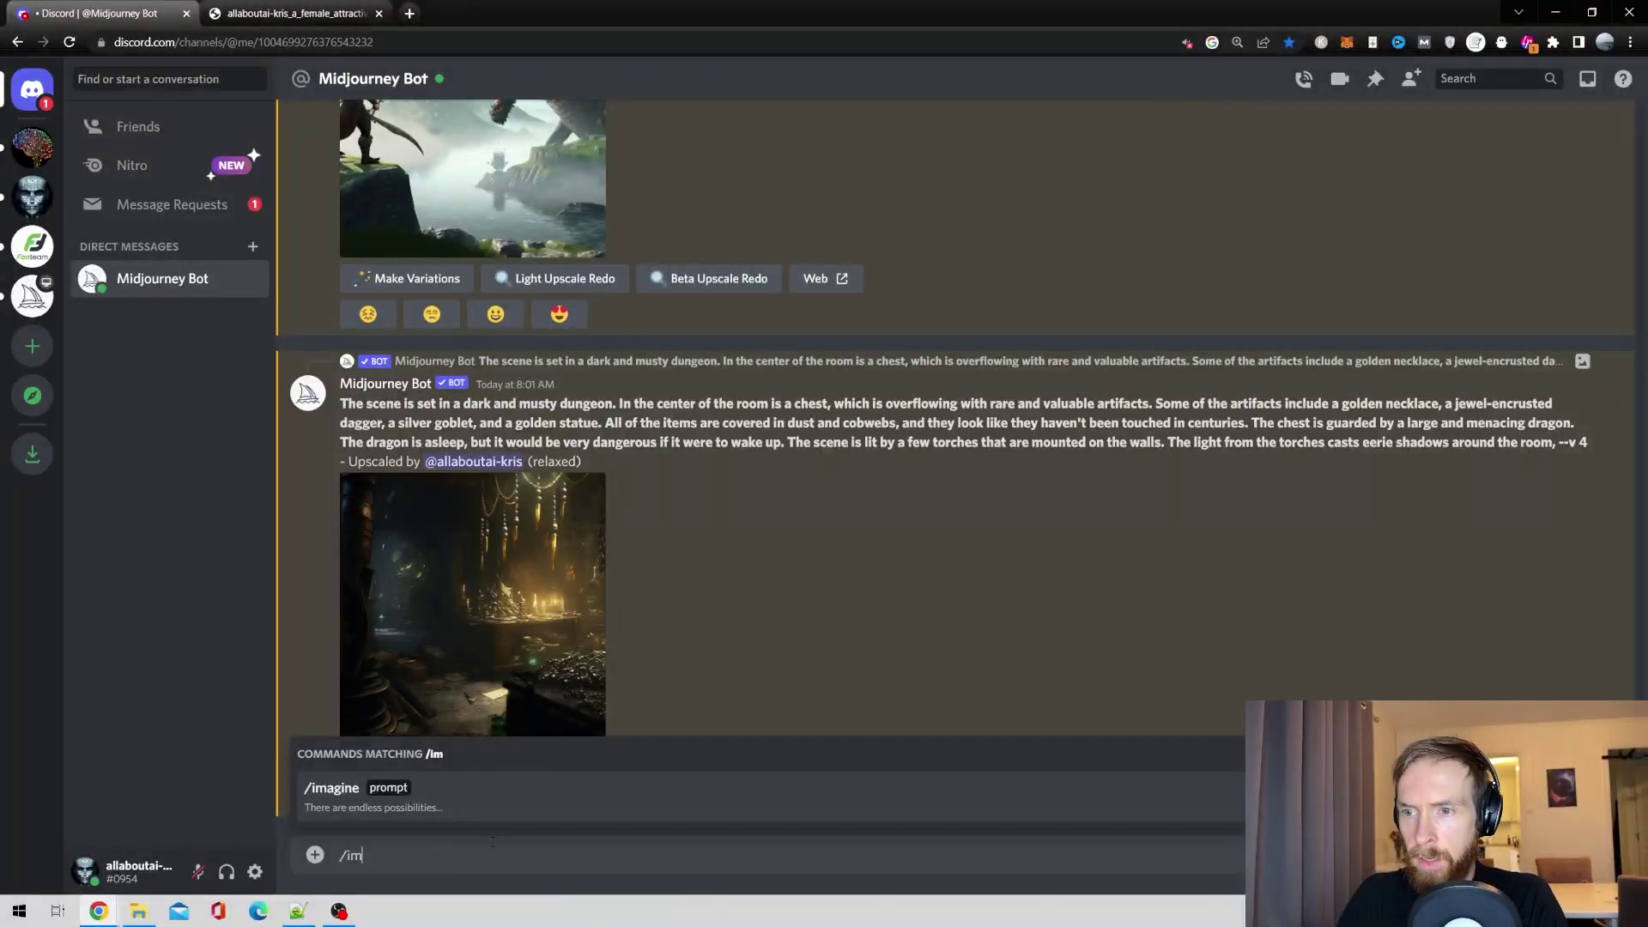
{"action": "left_click", "coordinate": [425, 795]}
{"action": "type", "text": "The first object is a rock that is completely green. It is so rare that there are only a handful of them in the world. The second object is a diamond that there are only about a dozen of them in the world."}
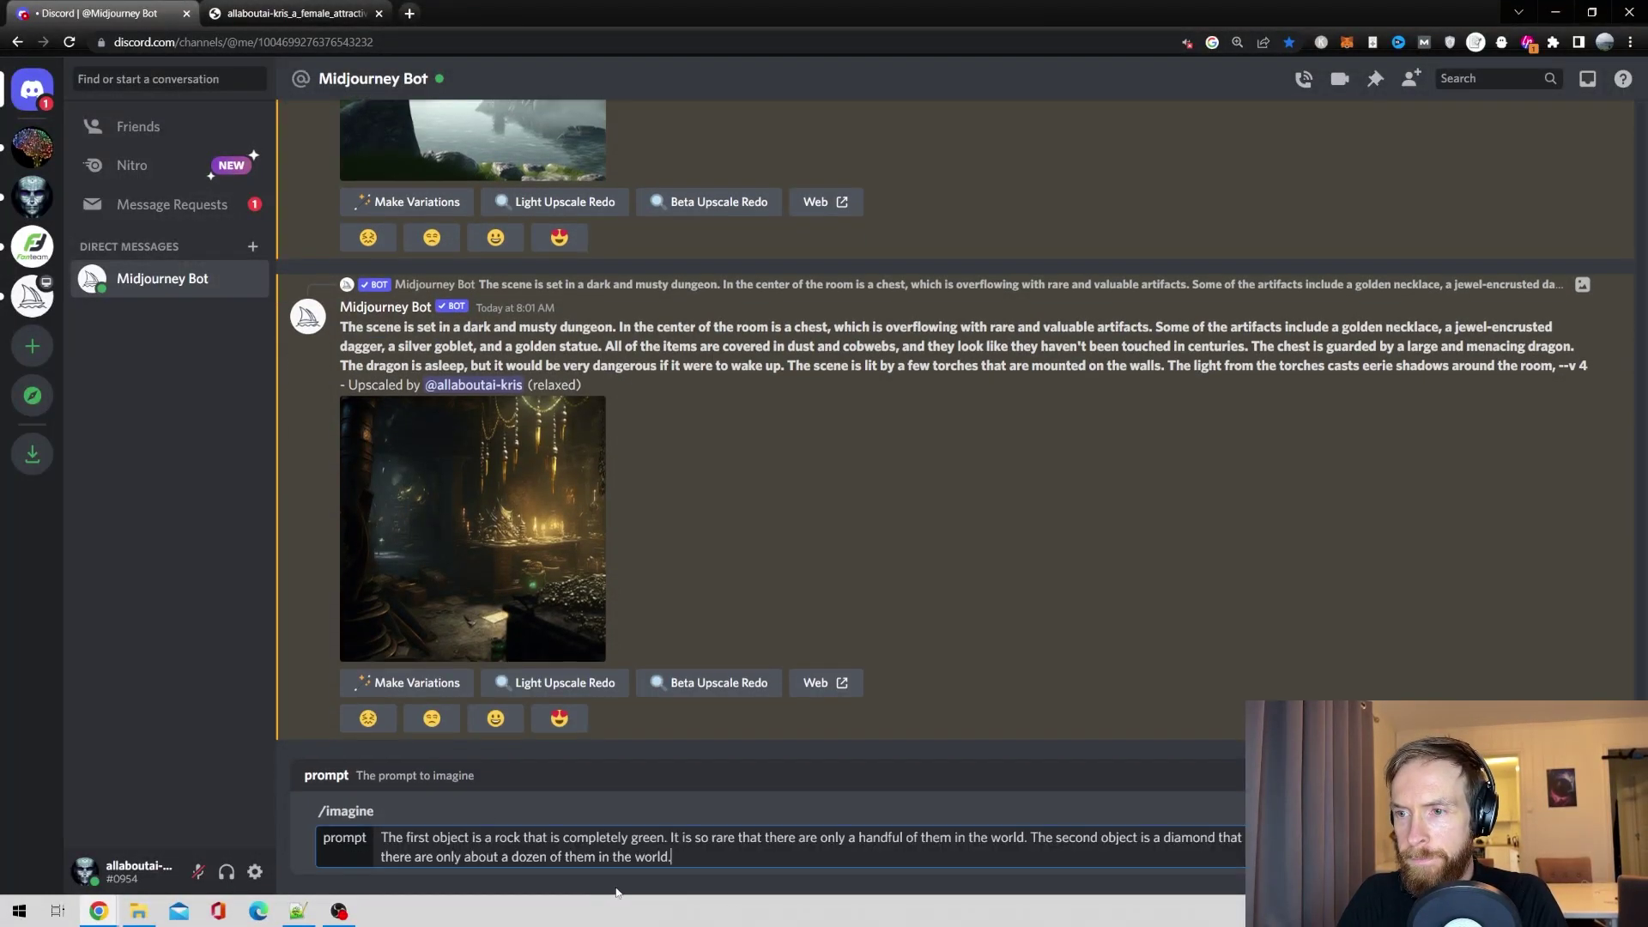
{"action": "key", "text": "BackSpace"}
{"action": "type", "text": ", --"}
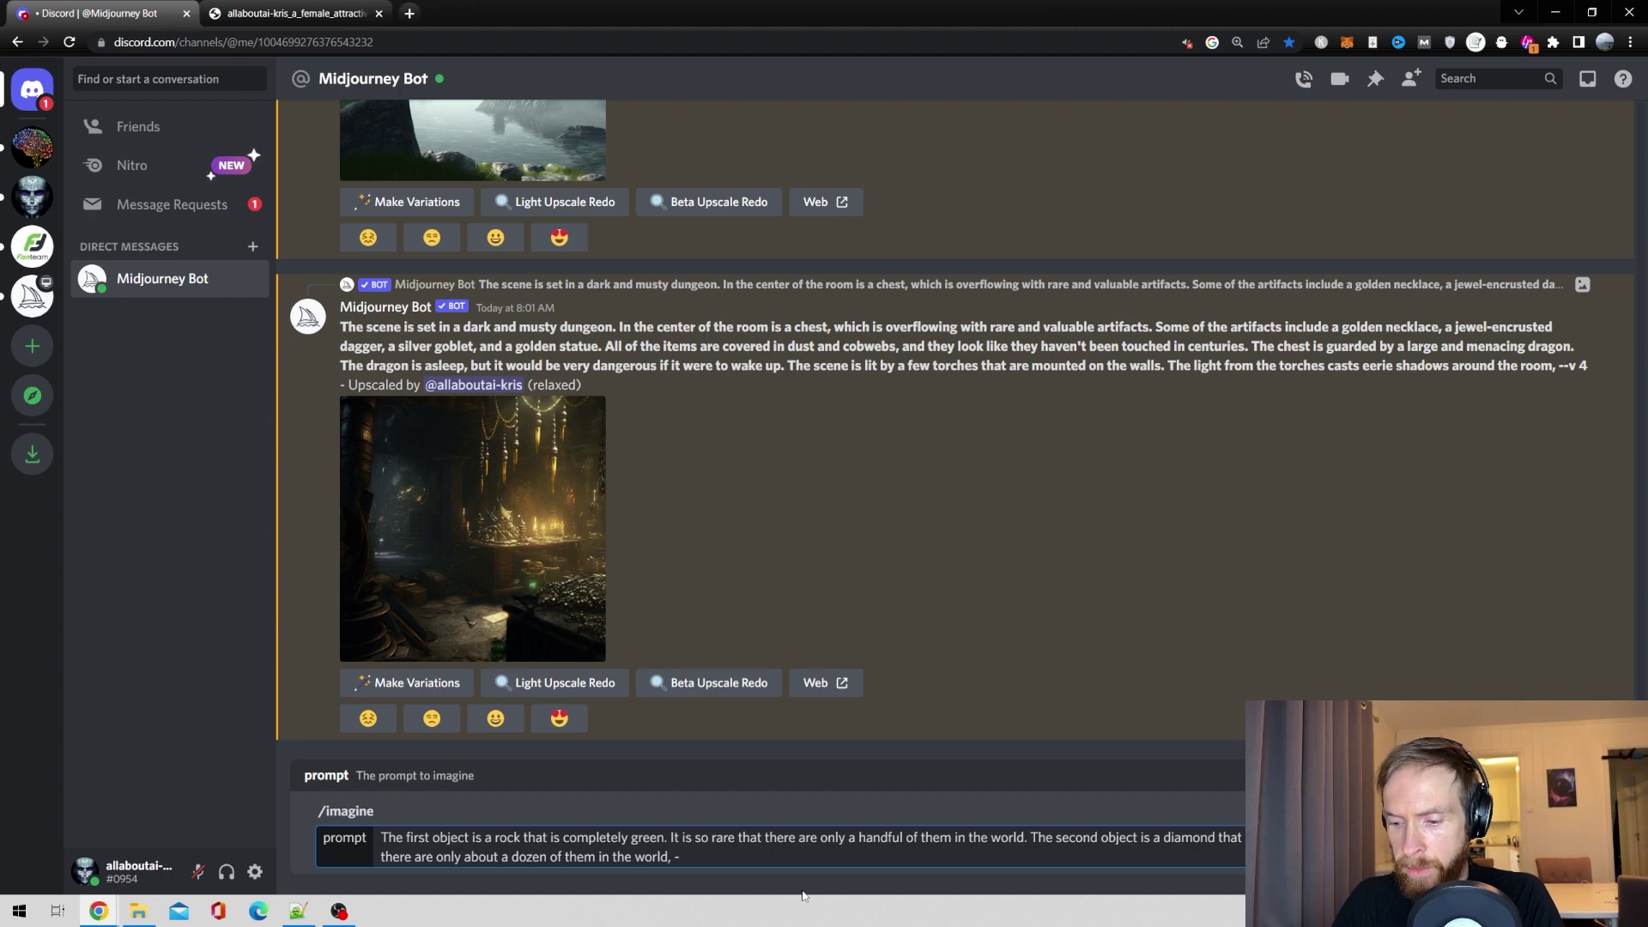
{"action": "type", "text": "v 4"}
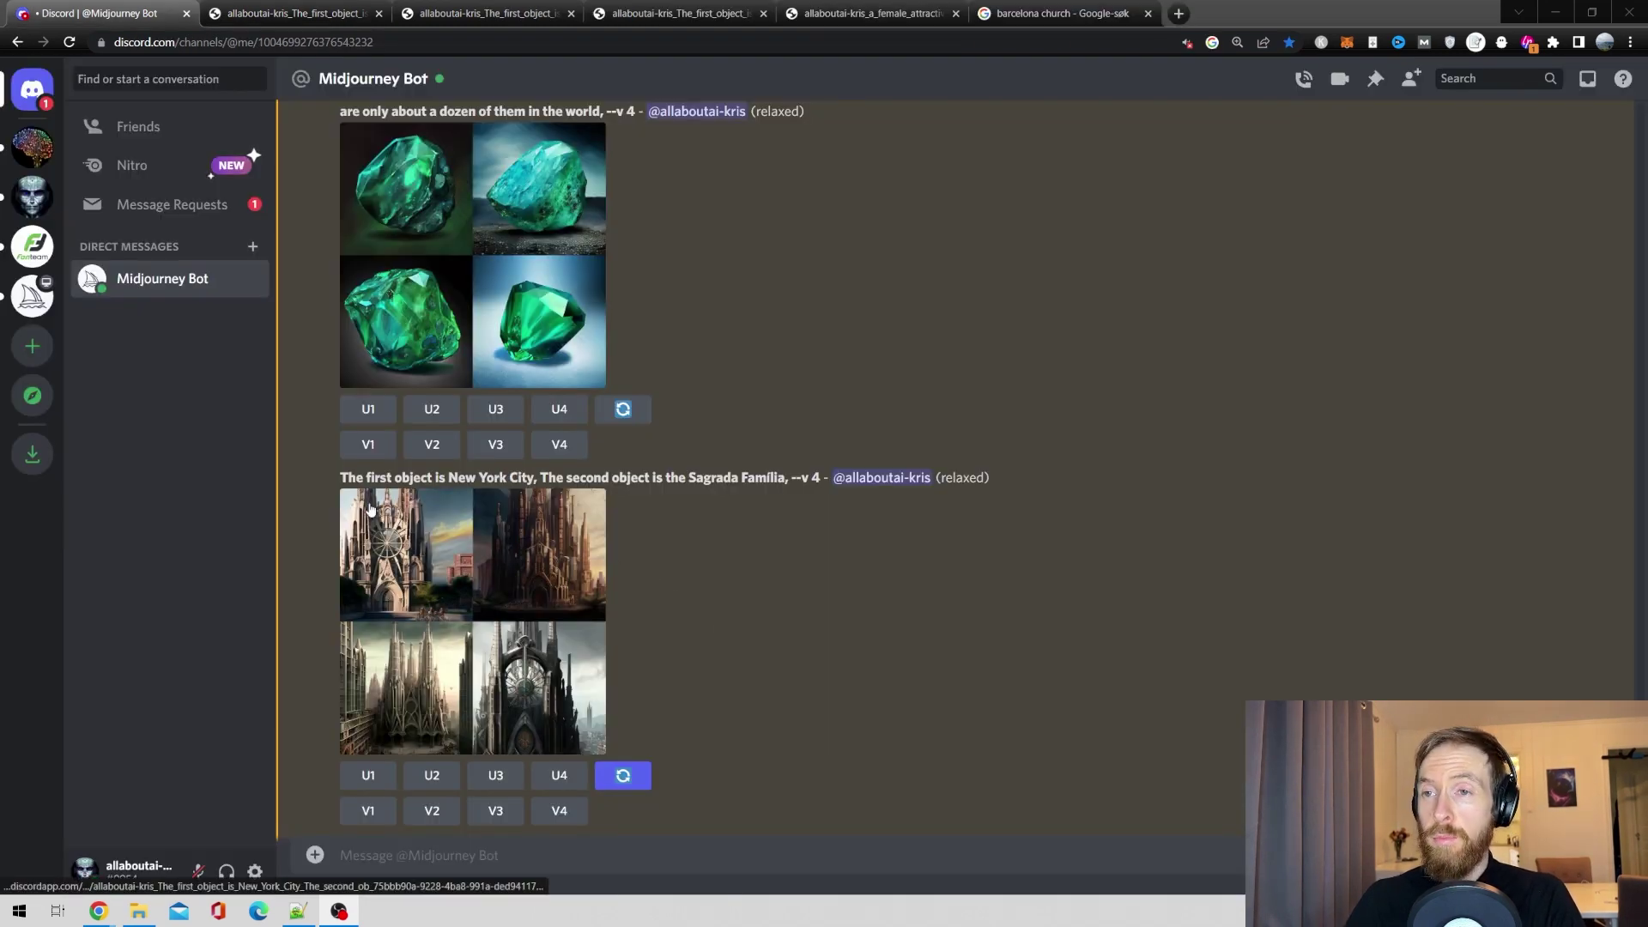
Highlight the New York City and Sagrada Família parts of the blend prompt.
{"action": "left_click_drag", "start_coordinate": [323, 476], "coordinate": [788, 477]}
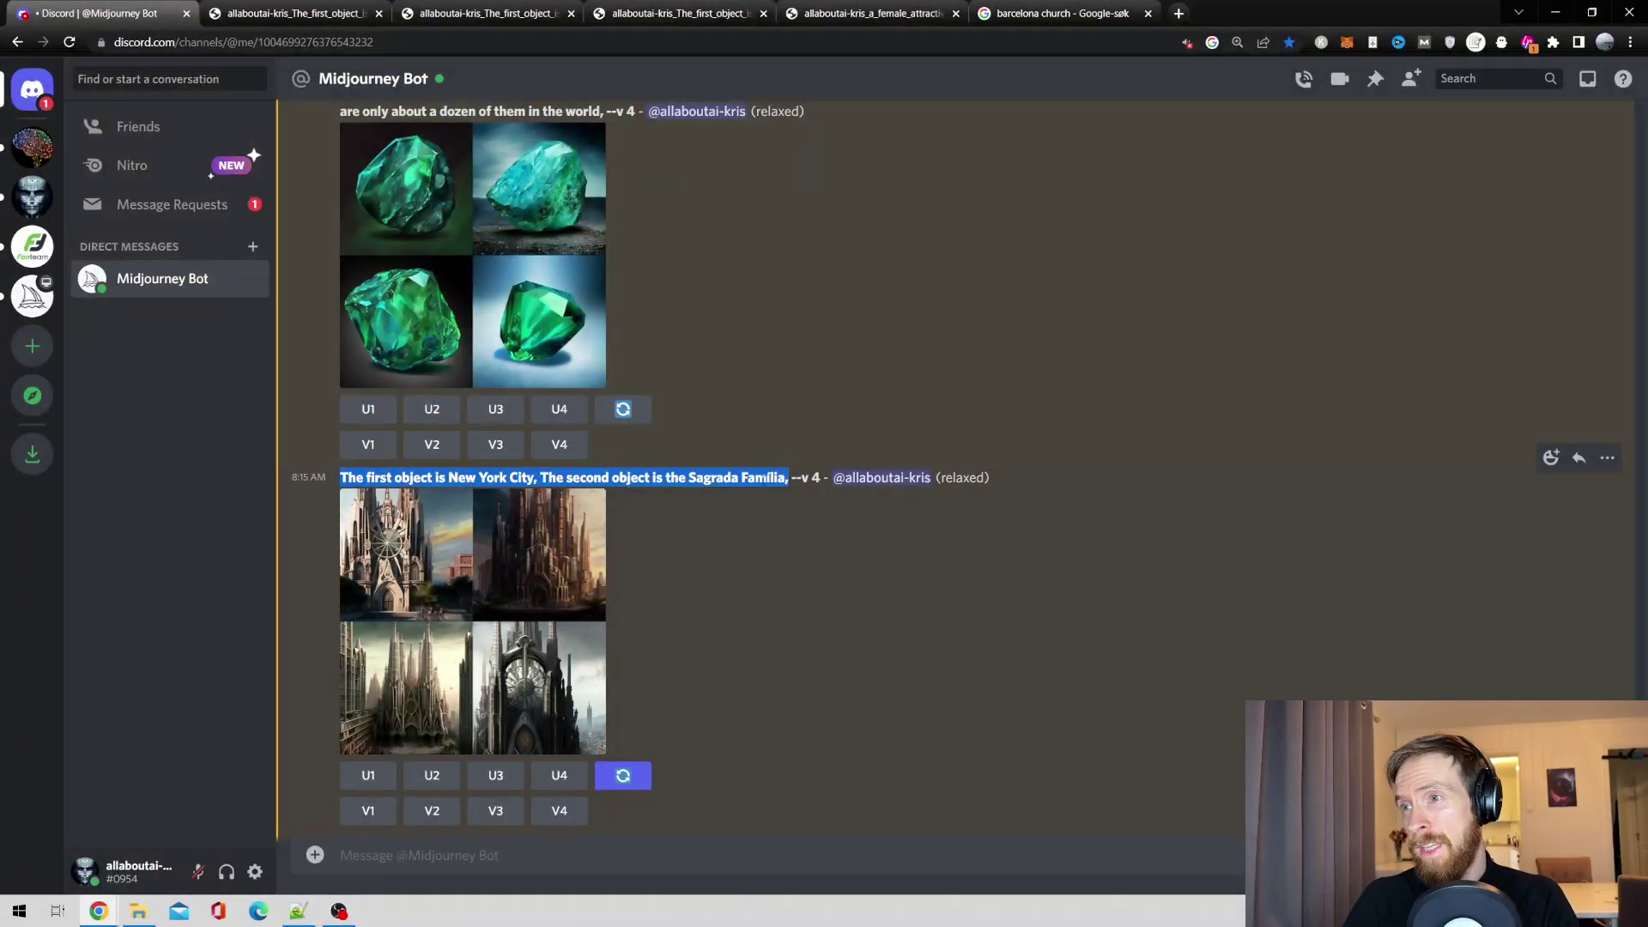
{"action": "left_click", "coordinate": [748, 496]}
{"action": "left_click_drag", "start_coordinate": [687, 478], "coordinate": [788, 477]}
{"action": "left_click", "coordinate": [786, 547]}
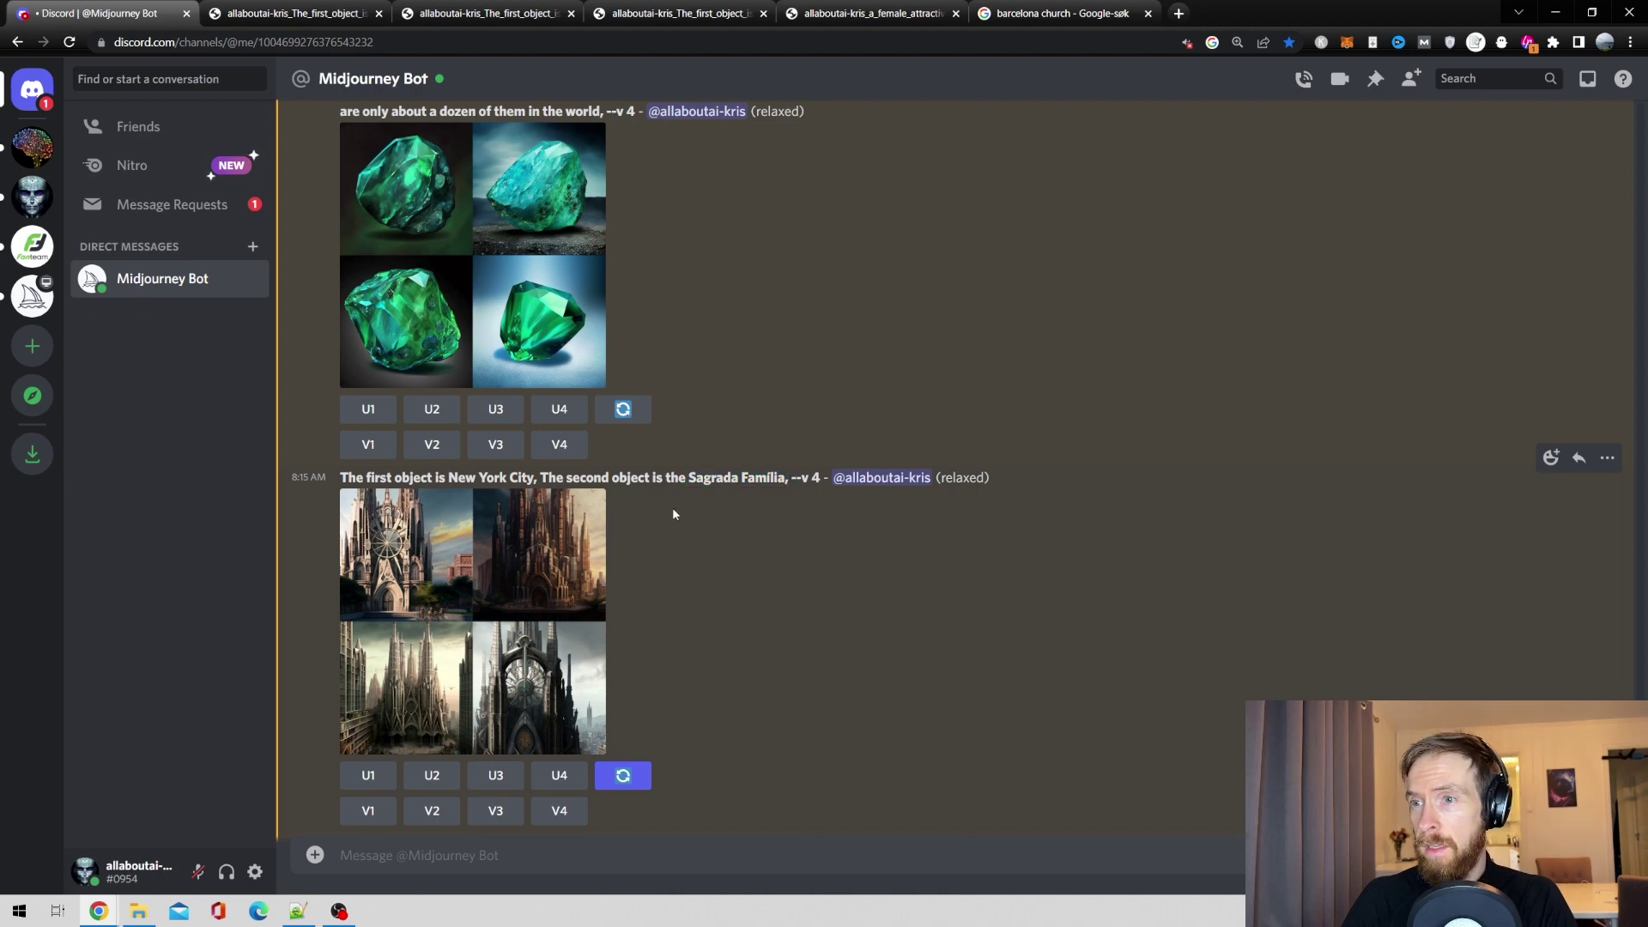
View the New York/Sagrada Família grid full size and compare it with the other cathedral grid.
{"action": "left_click", "coordinate": [294, 14]}
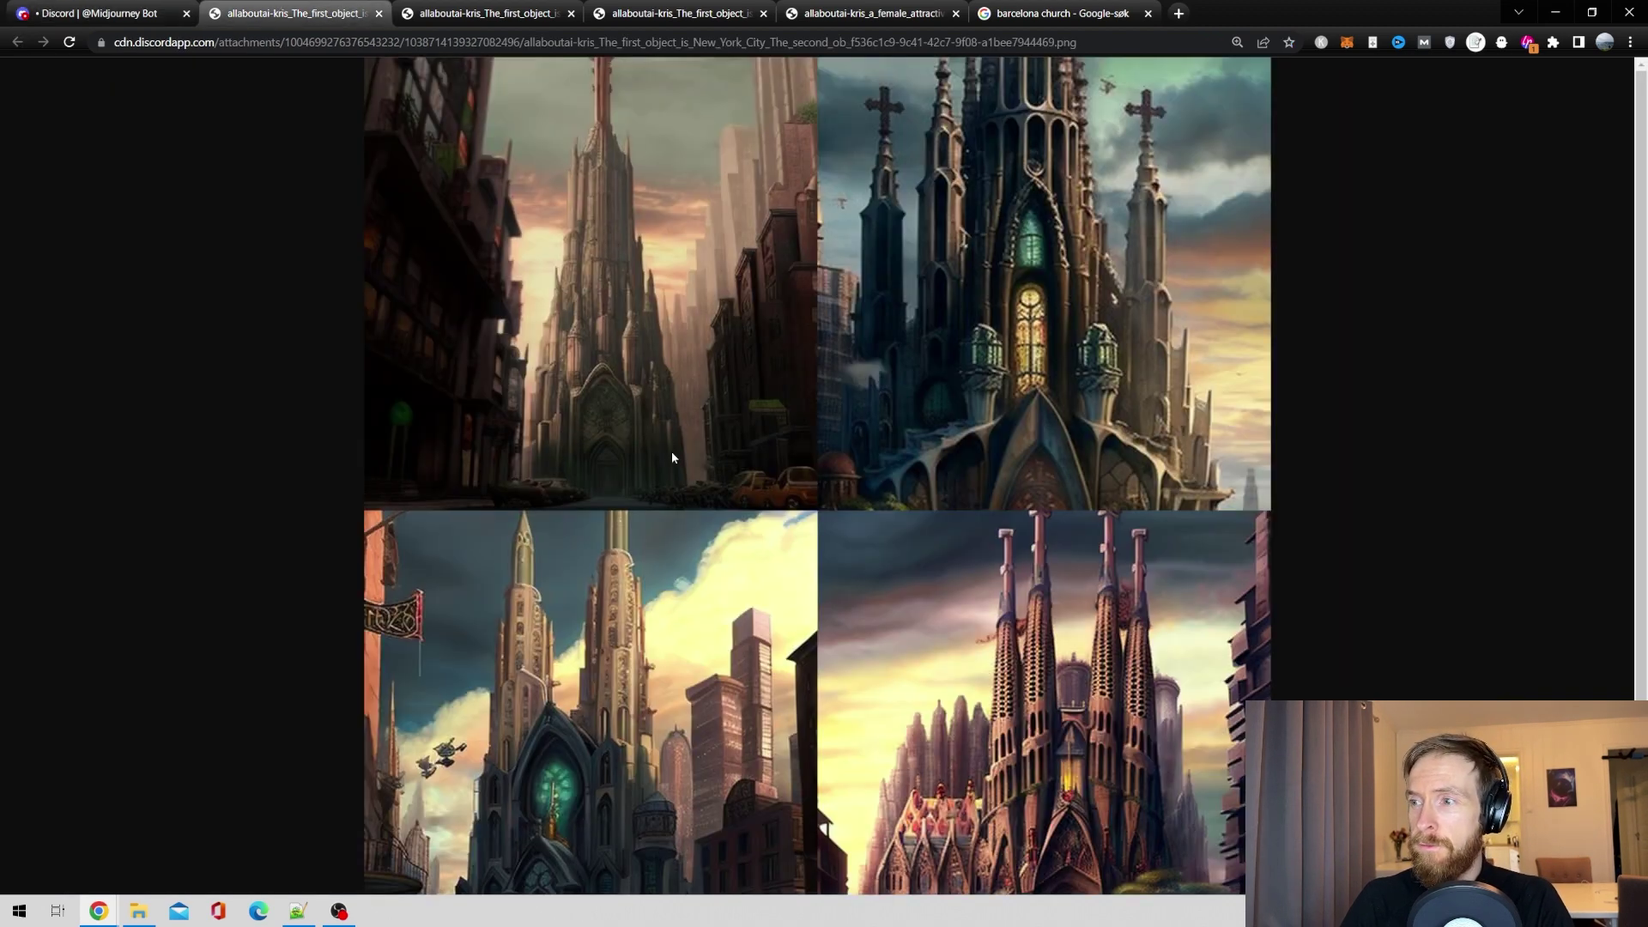
{"action": "left_click", "coordinate": [486, 12]}
{"action": "left_click", "coordinate": [301, 12]}
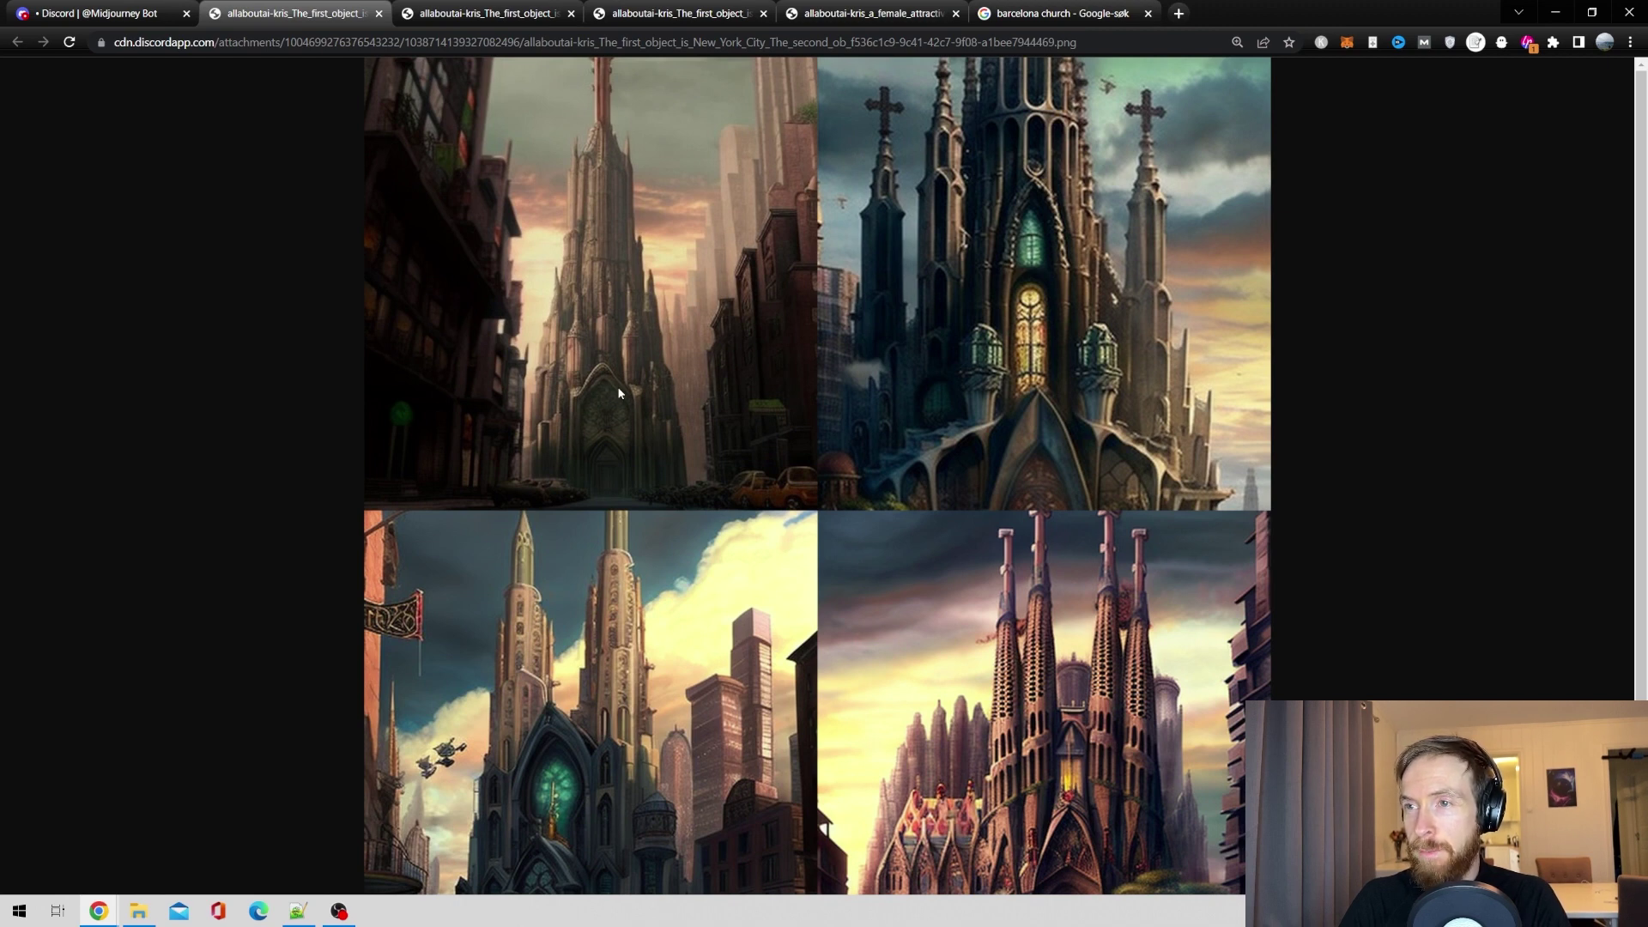
{"action": "scroll", "coordinate": [640, 670], "scroll_direction": "down", "scroll_amount": 1}
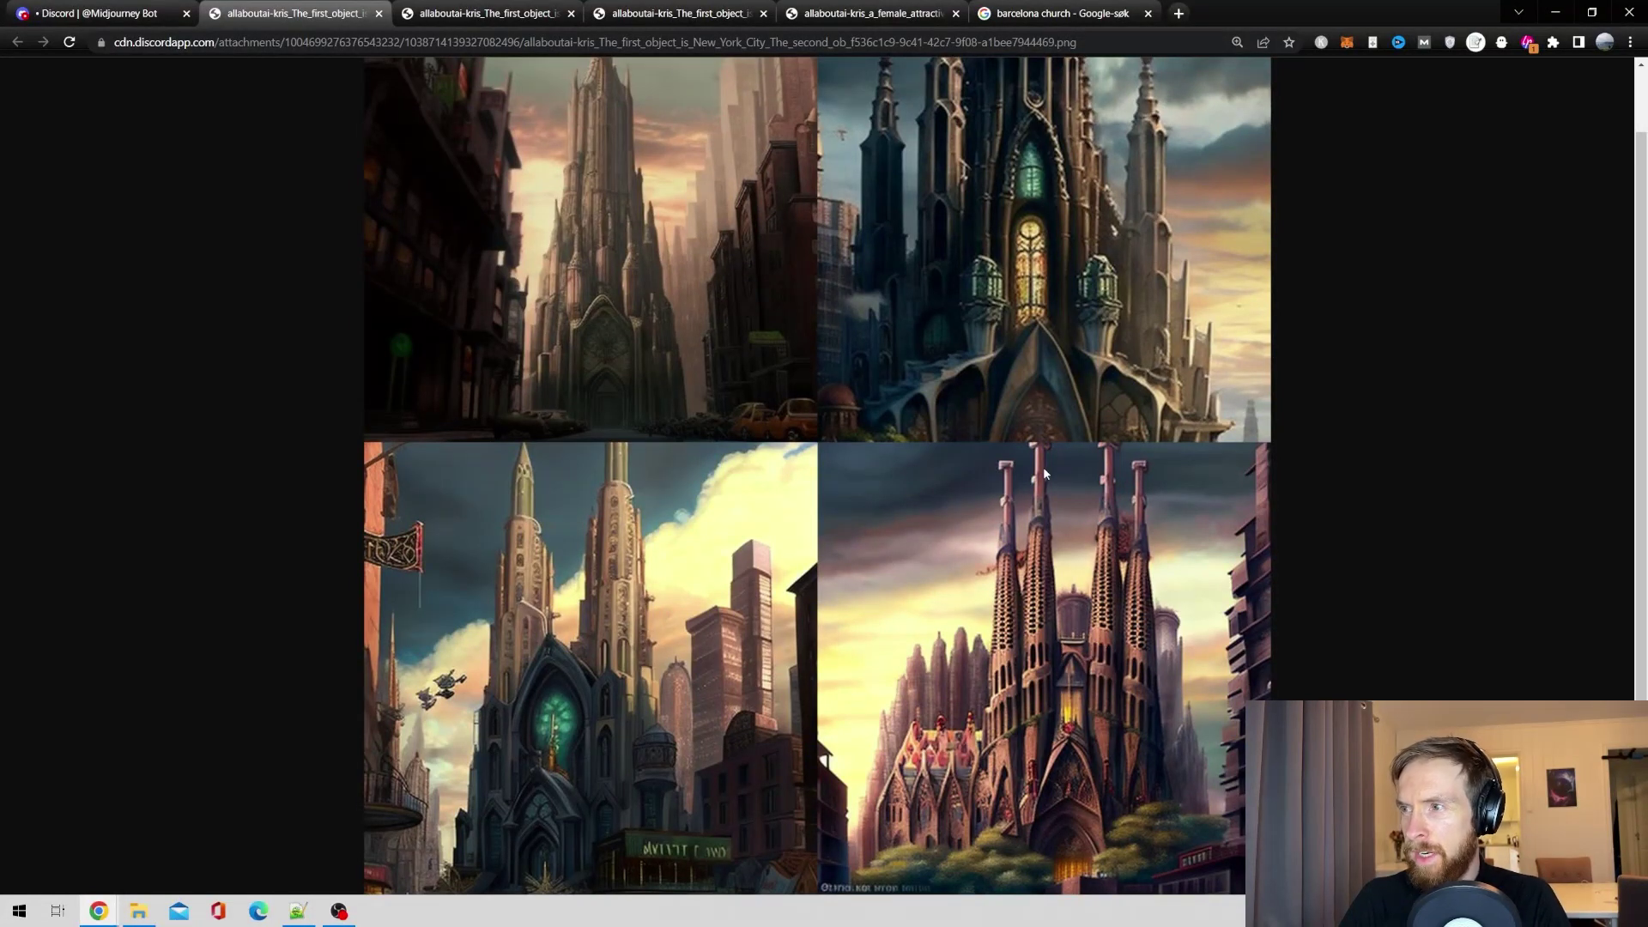
{"action": "scroll", "coordinate": [1061, 618], "scroll_direction": "up", "scroll_amount": 1}
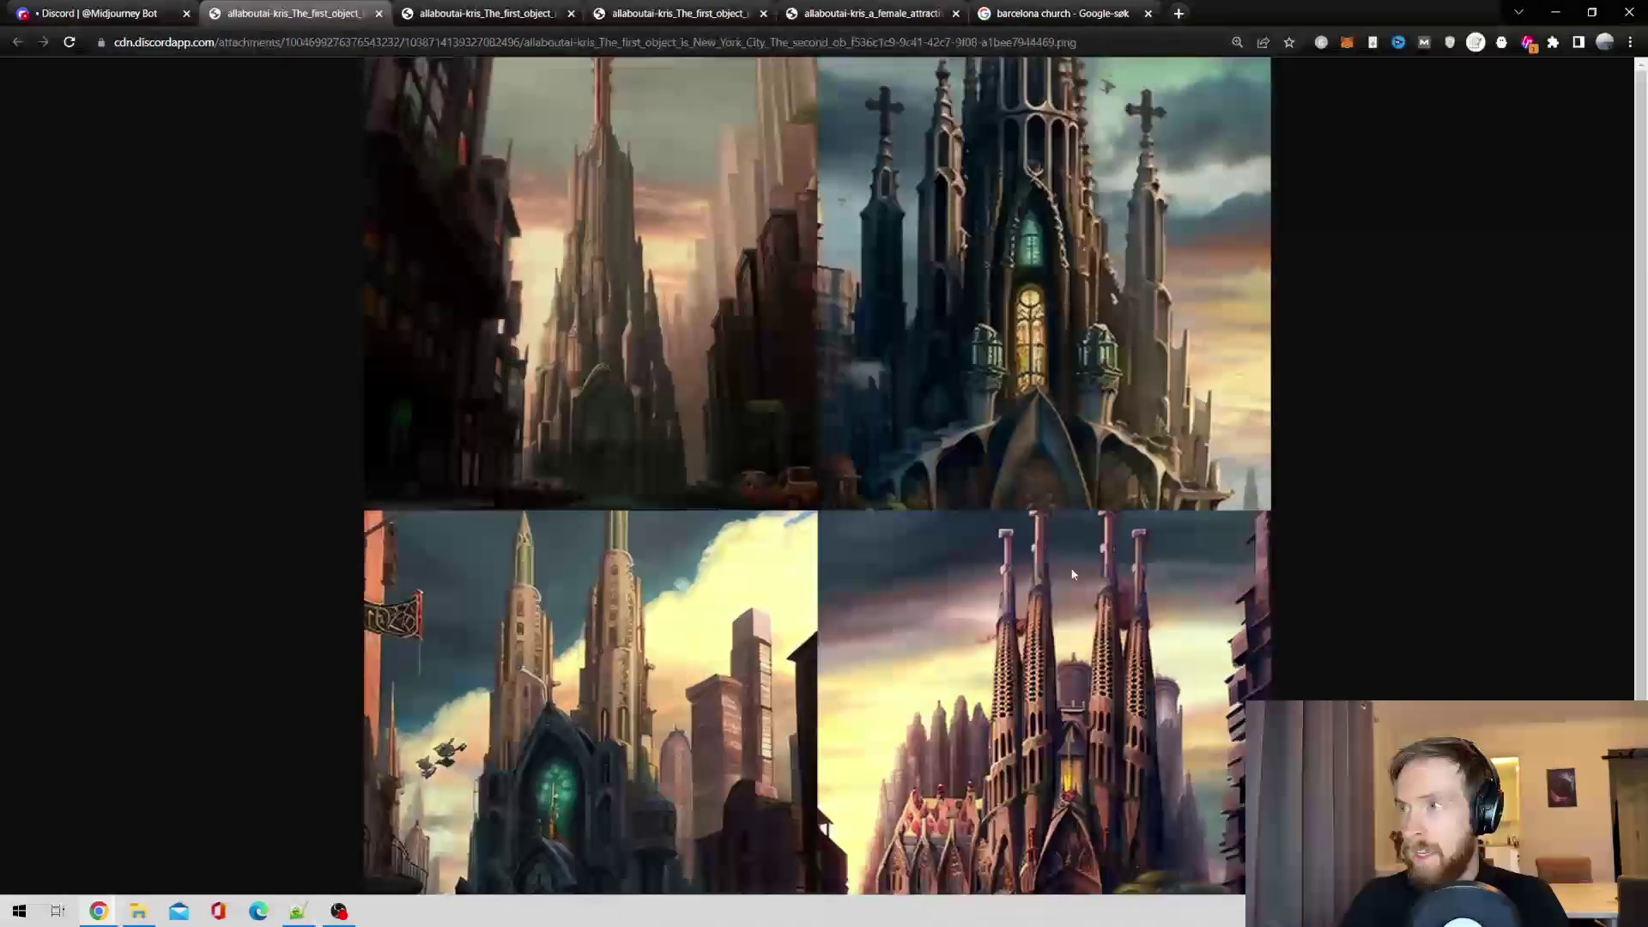
{"action": "key", "text": "ctrl+Tab"}
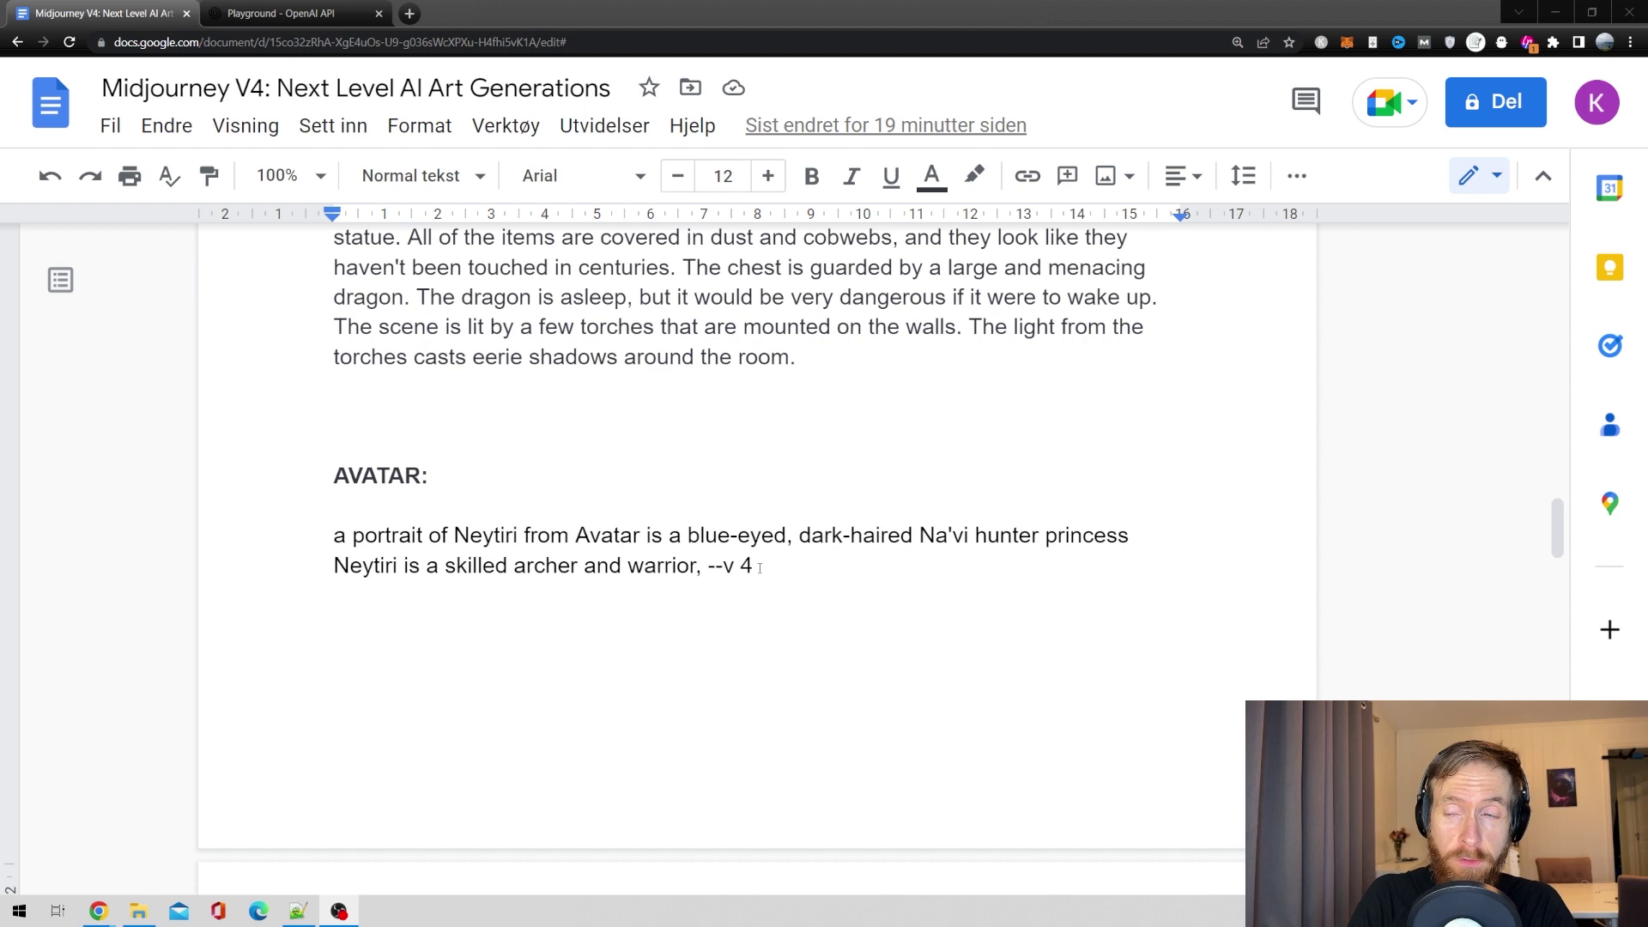
Select the whole Neytiri from Avatar portrait prompt in the notes to copy it.
{"action": "left_click_drag", "start_coordinate": [759, 567], "coordinate": [466, 490]}
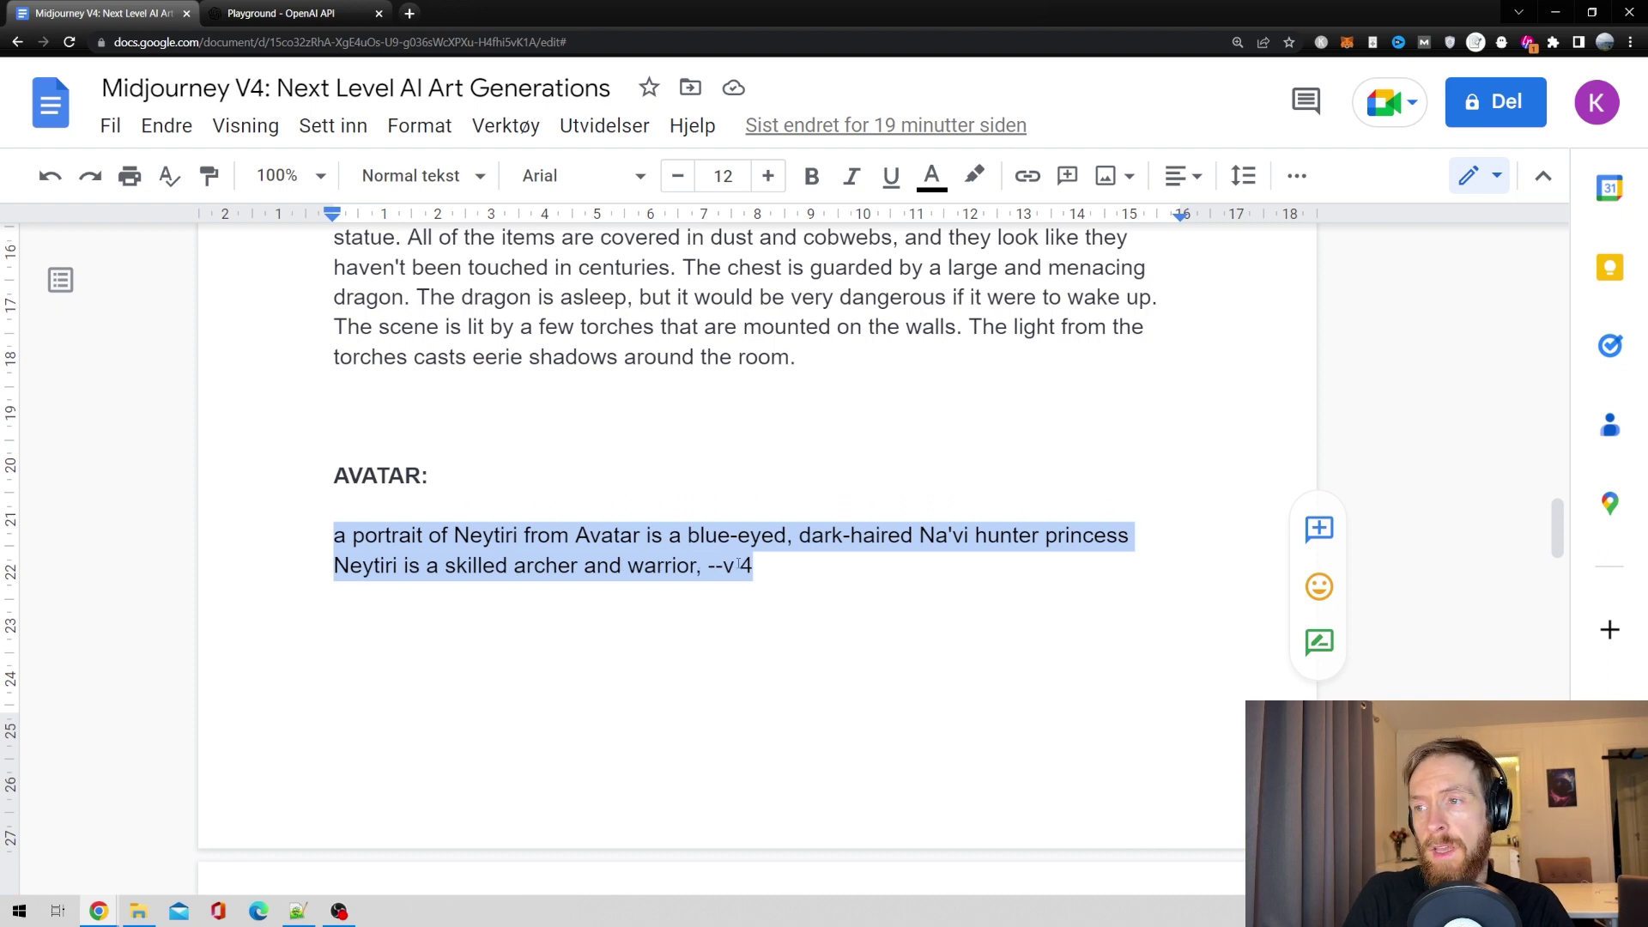
{"action": "left_click", "coordinate": [796, 574]}
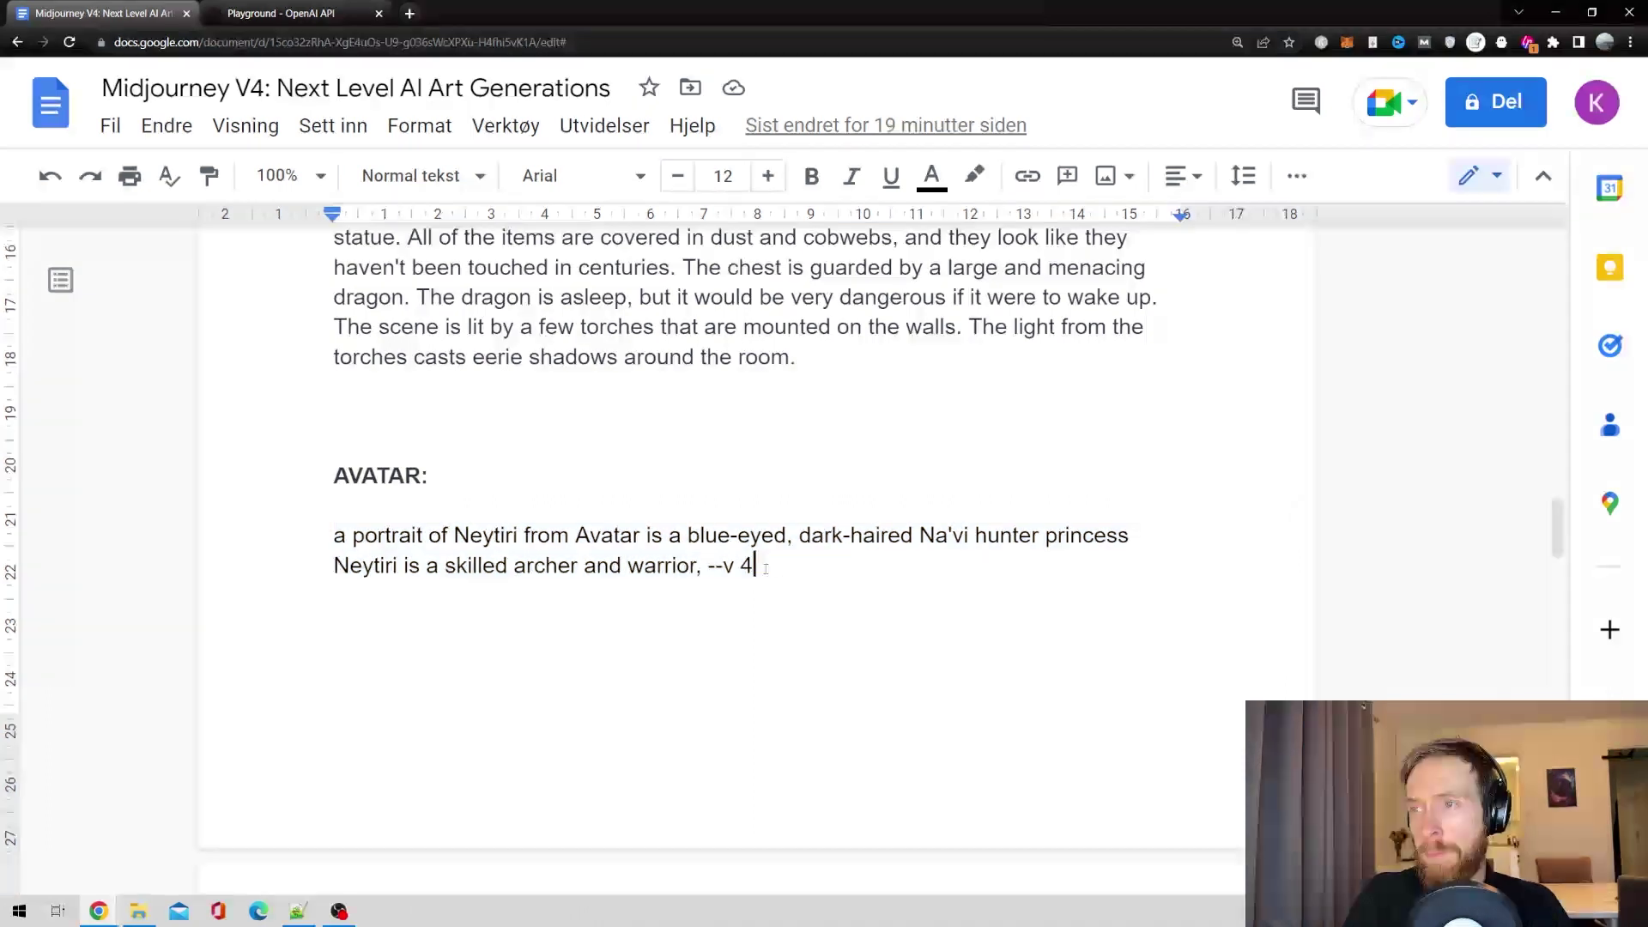
{"action": "left_click_drag", "start_coordinate": [765, 569], "coordinate": [337, 537]}
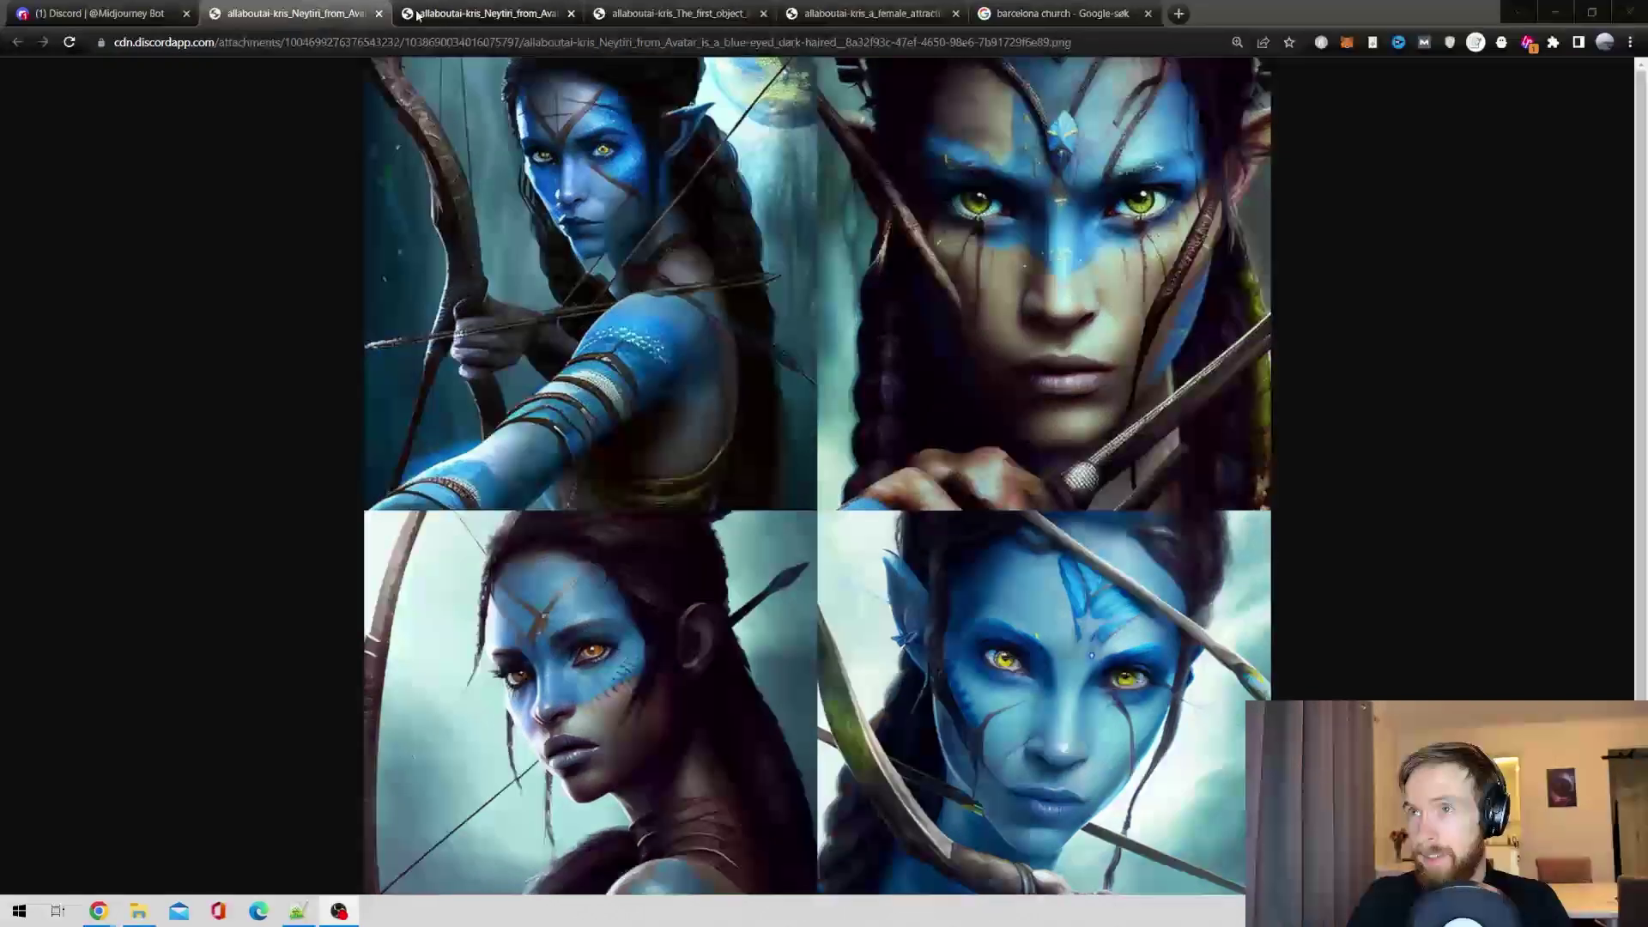
Compare the upscaled green-eyed Neytiri close-up with the four-image Neytiri grid.
{"action": "left_click", "coordinate": [443, 11]}
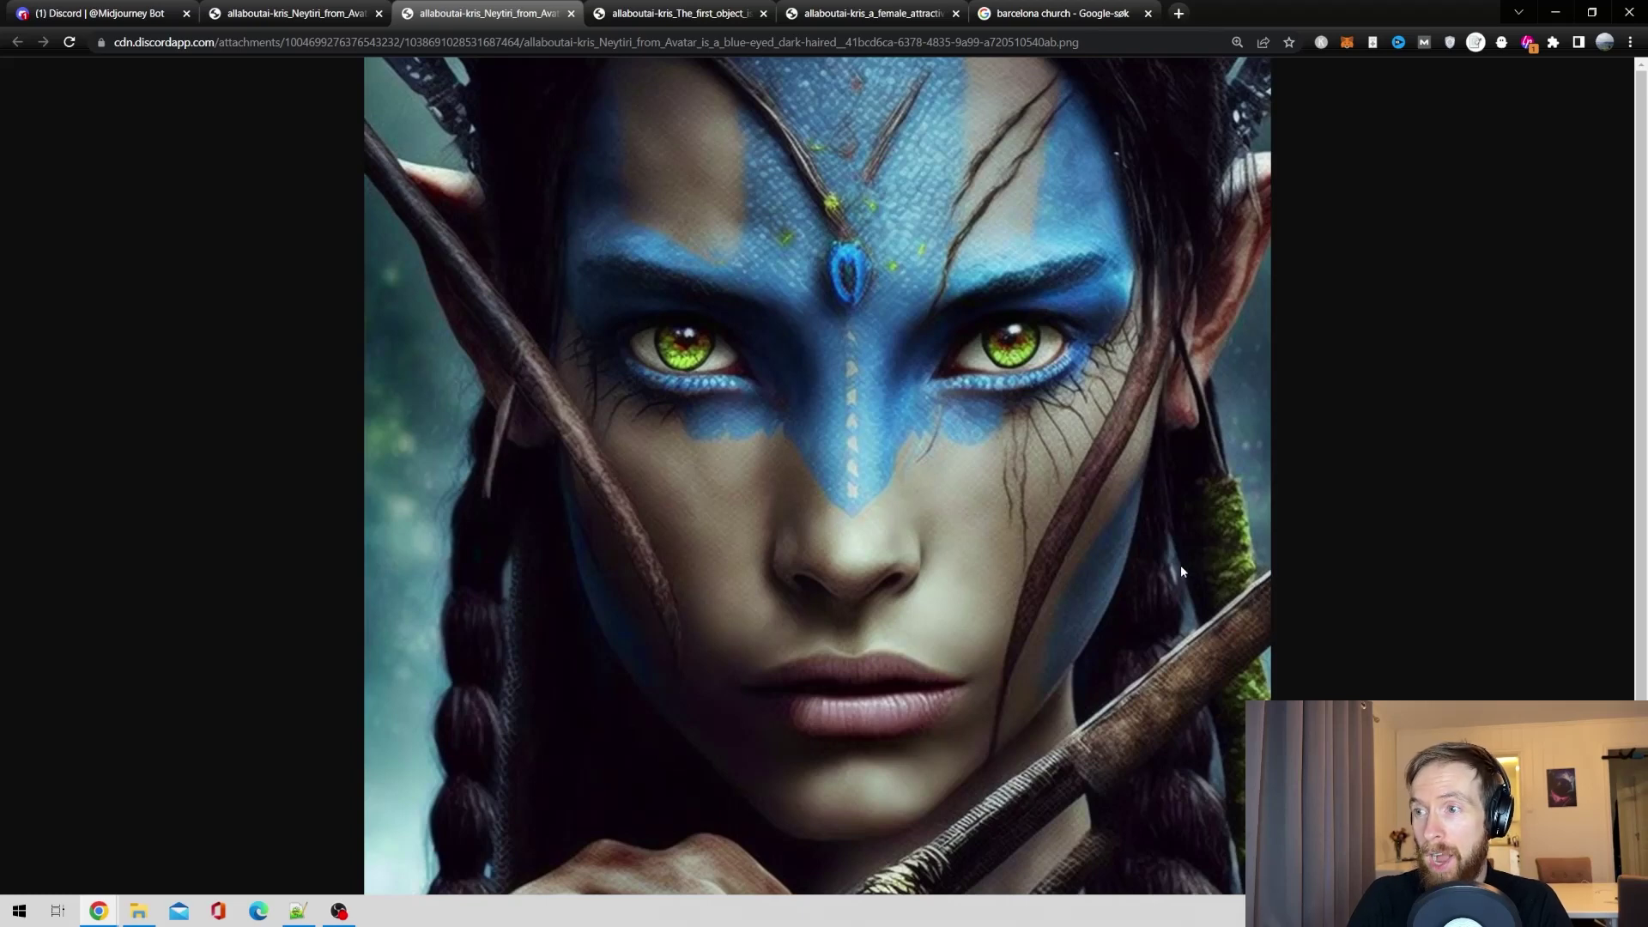
{"action": "key", "text": "ctrl+shift+Tab"}
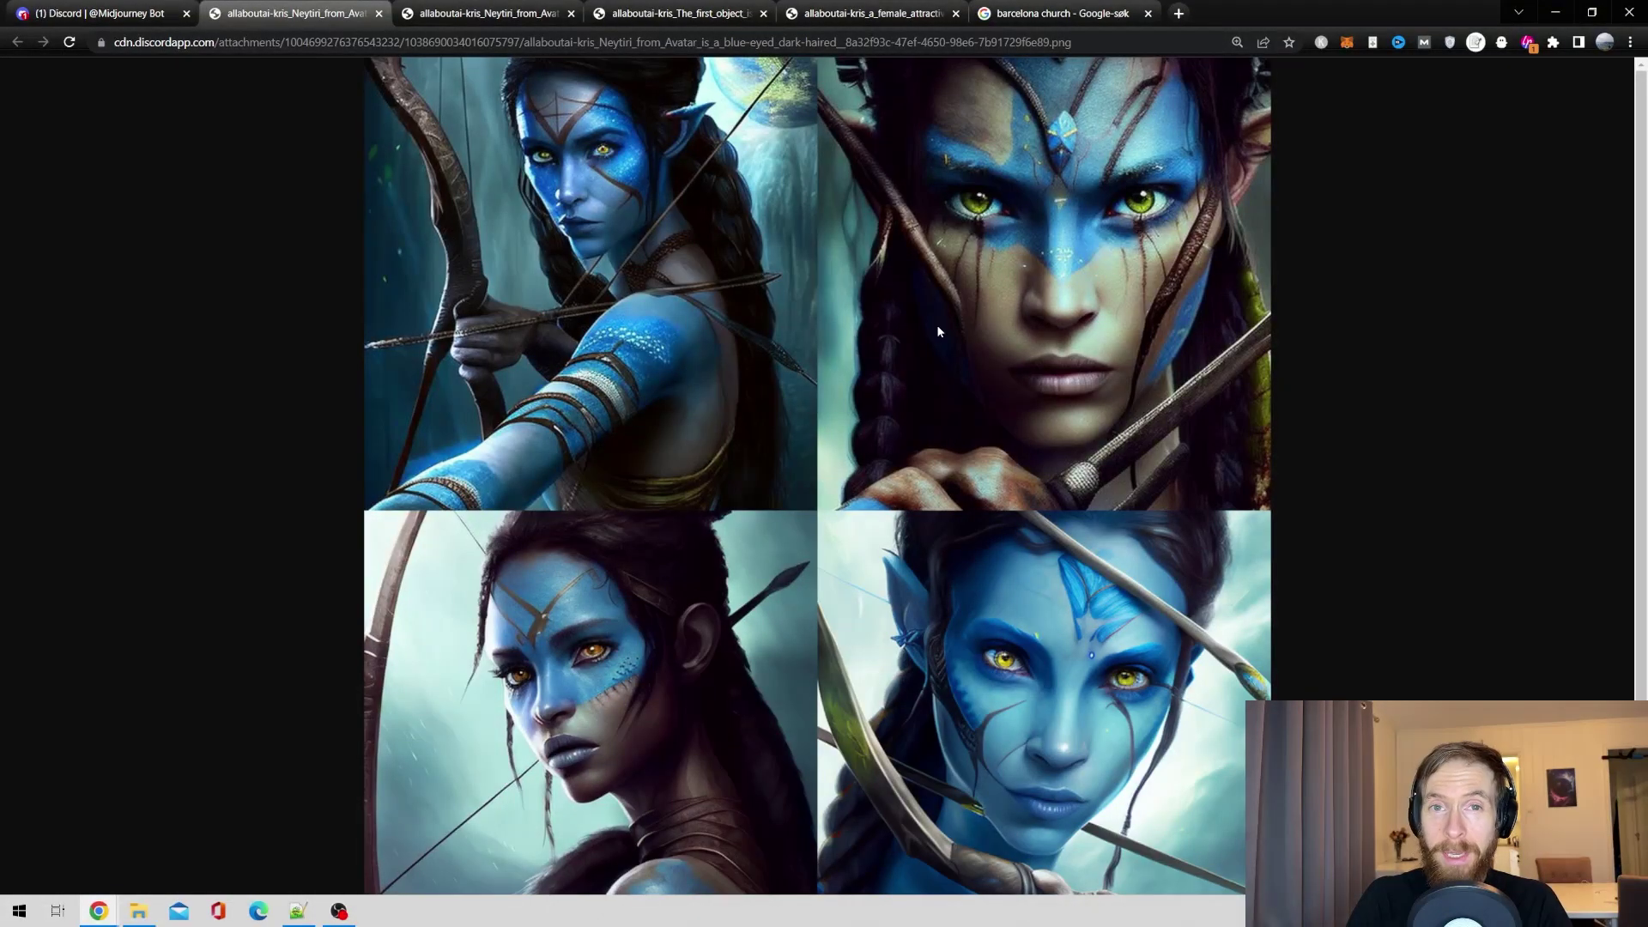
{"action": "key", "text": "ctrl+w"}
{"action": "key", "text": "ctrl+w"}
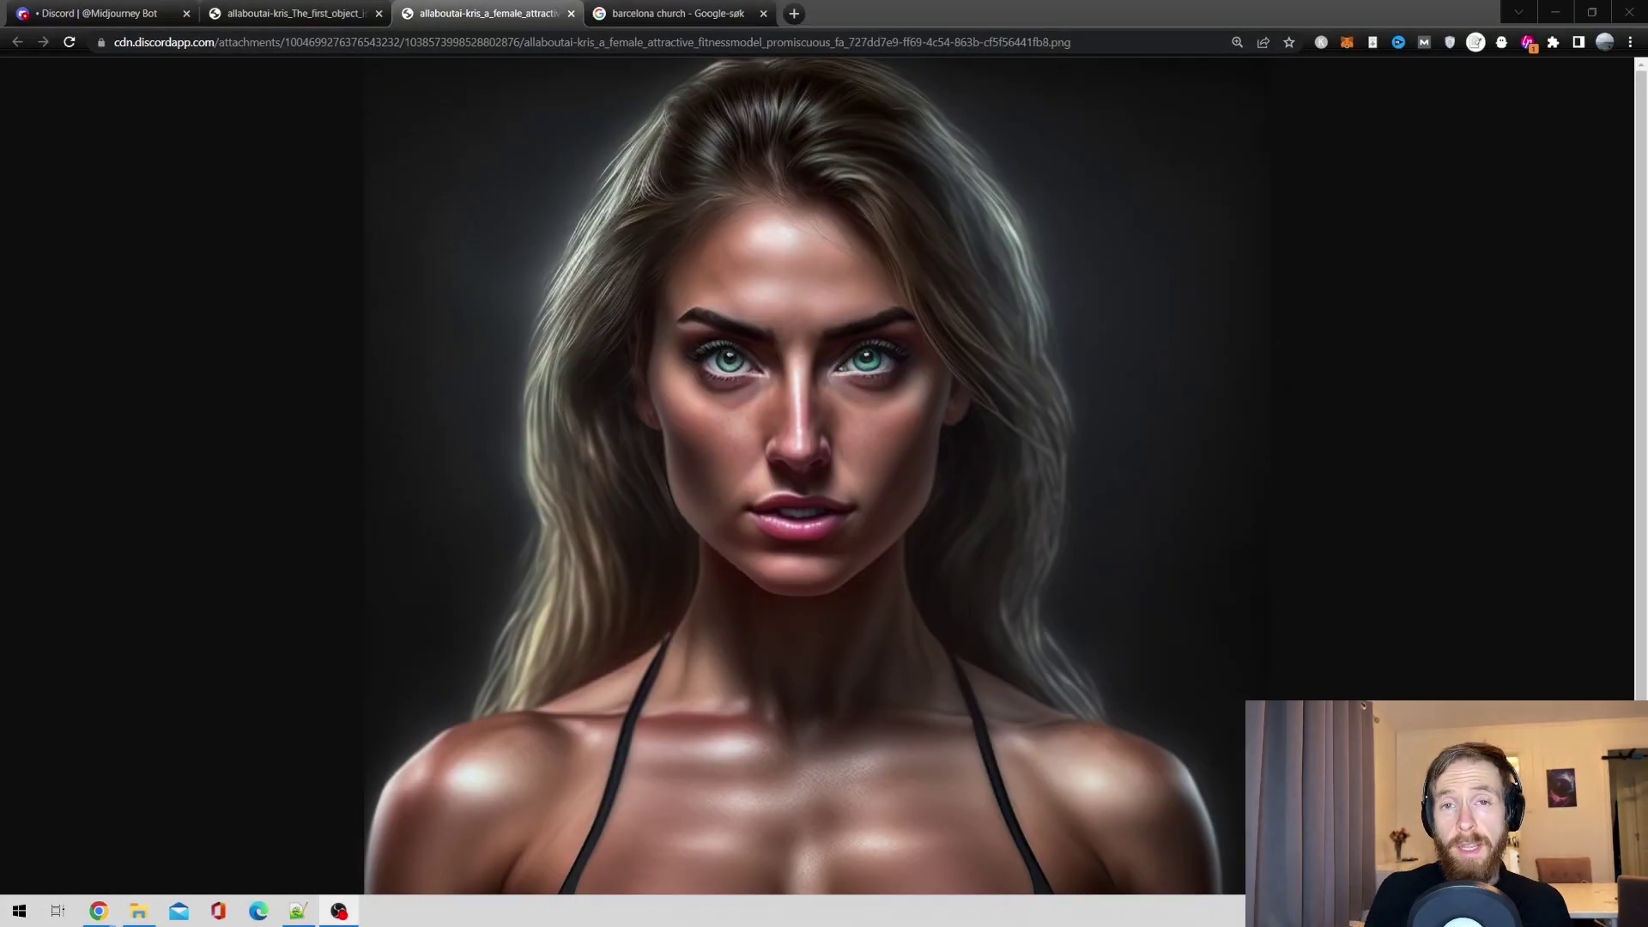